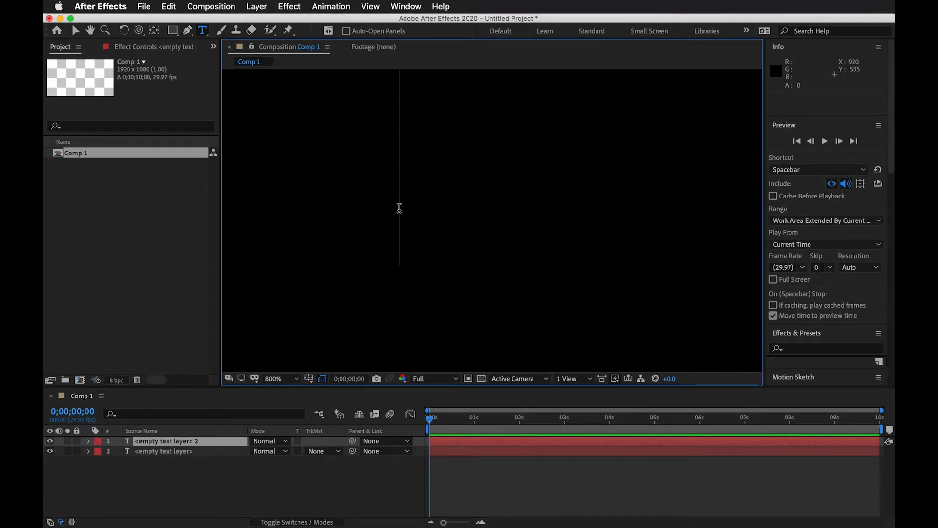
# Step: Clear out the empty text layers and leave one text layer reading "Text" in the composition
pyautogui.press('BackSpace')
pyautogui.scroll(-1, 503, 256)
pyautogui.scroll(1, 516, 252)
pyautogui.press('space')
pyautogui.moveTo(540, 243); pyautogui.dragTo(536, 251)
pyautogui.scroll(-1, 536, 249)
pyautogui.scroll(1, 536, 249)
pyautogui.scroll(-1, 536, 249)
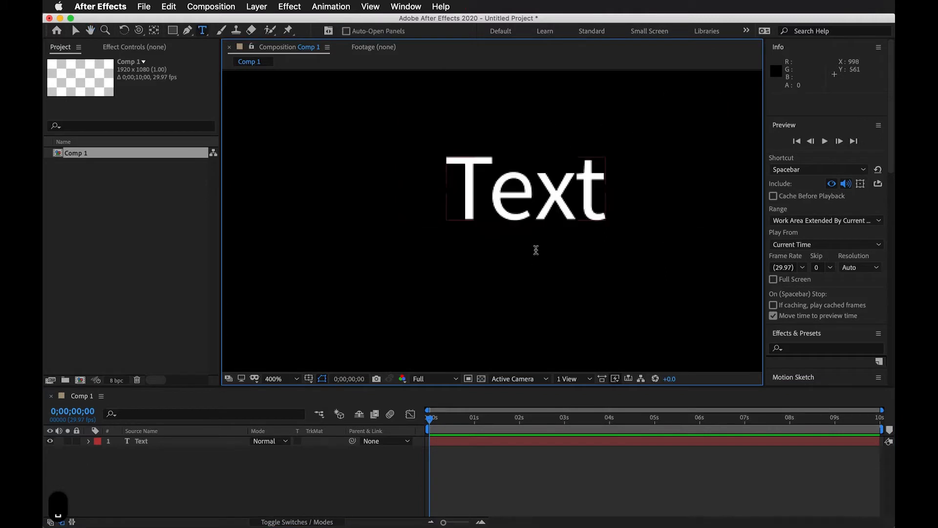
pyautogui.press(',')
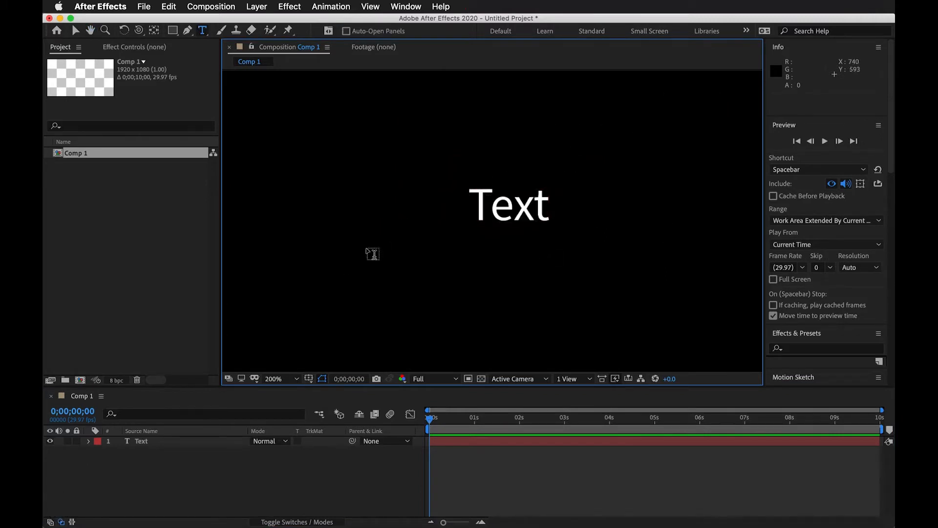
# Step: Reveal the Text layer's Rotation property, try out a rotation and undo it
pyautogui.click(155, 441)
pyautogui.press('p')
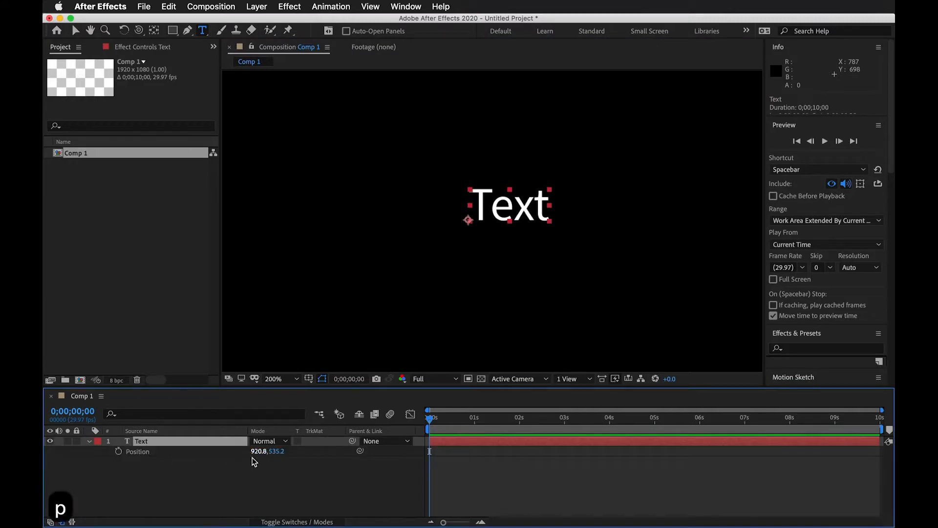
pyautogui.press('r')
pyautogui.moveTo(267, 452)
pyautogui.mouseDown()
pyautogui.moveTo(356, 446)
pyautogui.moveTo(203, 448)
pyautogui.moveTo(335, 444)
pyautogui.moveTo(251, 444)
pyautogui.moveTo(264, 445)
pyautogui.mouseUp()
pyautogui.press('super+z')
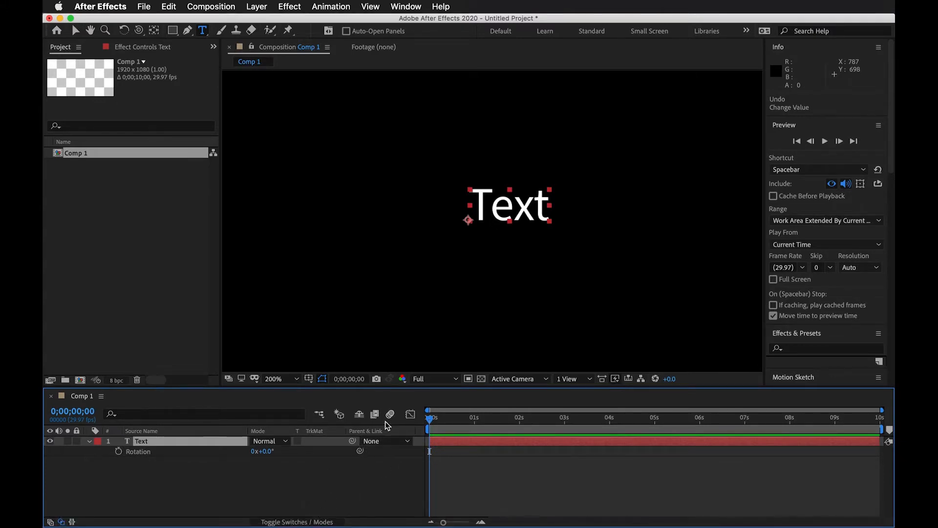
# Step: Show the layer switches and turn the Text layer into a 3D layer
pyautogui.click(297, 522)
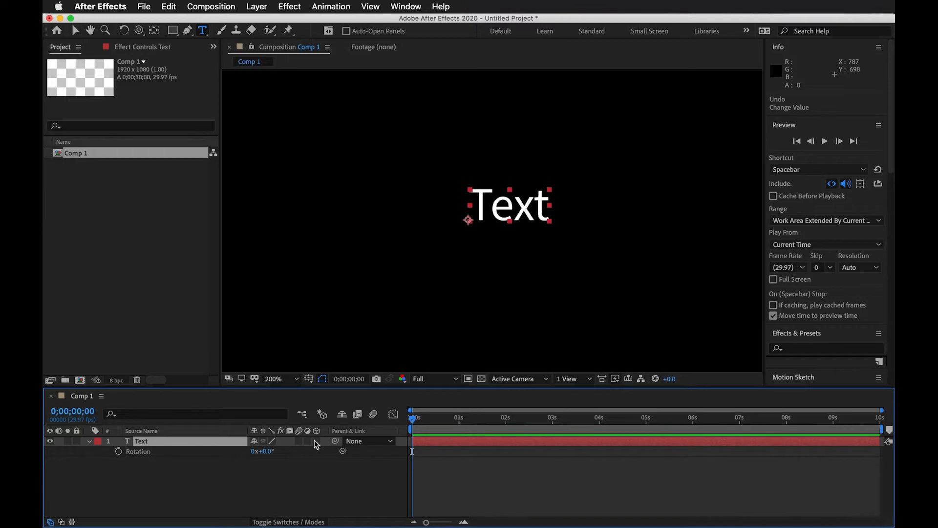
pyautogui.click(315, 521)
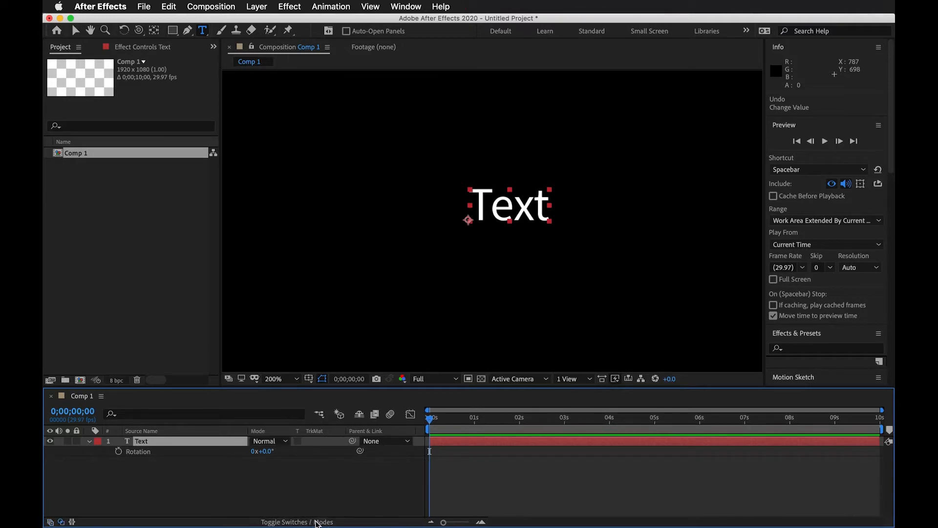
pyautogui.click(316, 522)
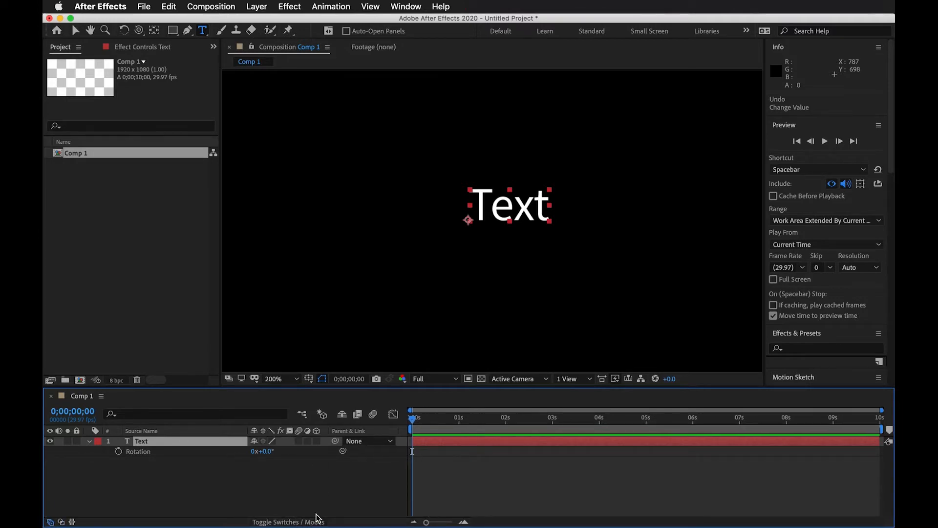
pyautogui.click(317, 441)
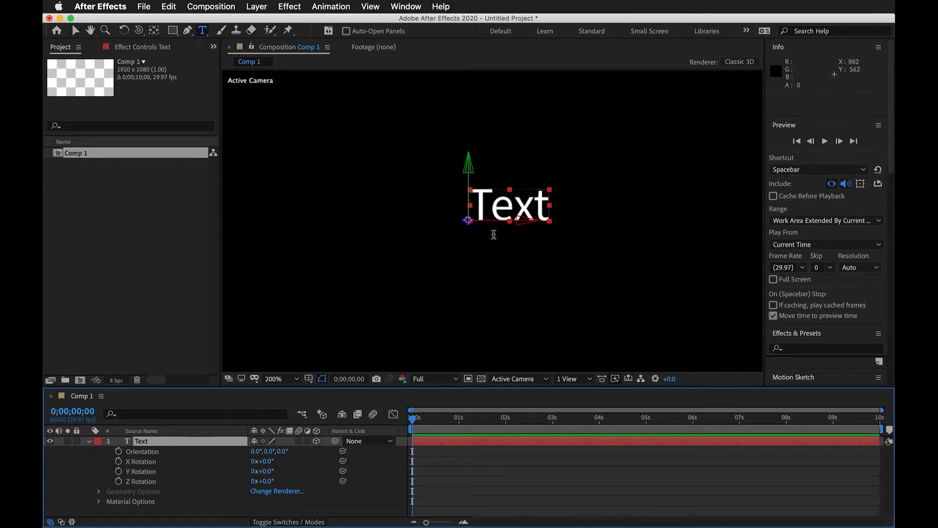
# Step: Try out the Text layer's separate X, Y and Z Rotation values, undoing each change
pyautogui.click(159, 452)
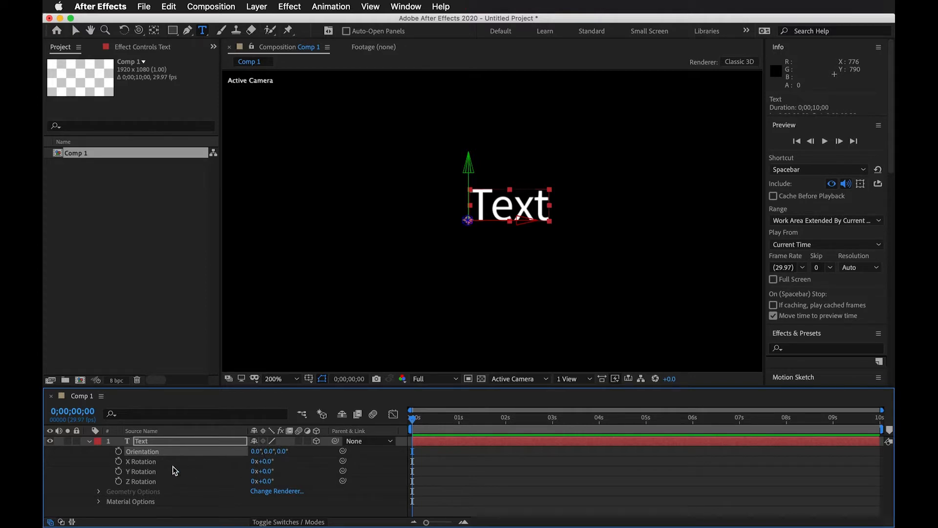
pyautogui.moveTo(271, 464); pyautogui.dragTo(294, 446)
pyautogui.press('super+z')
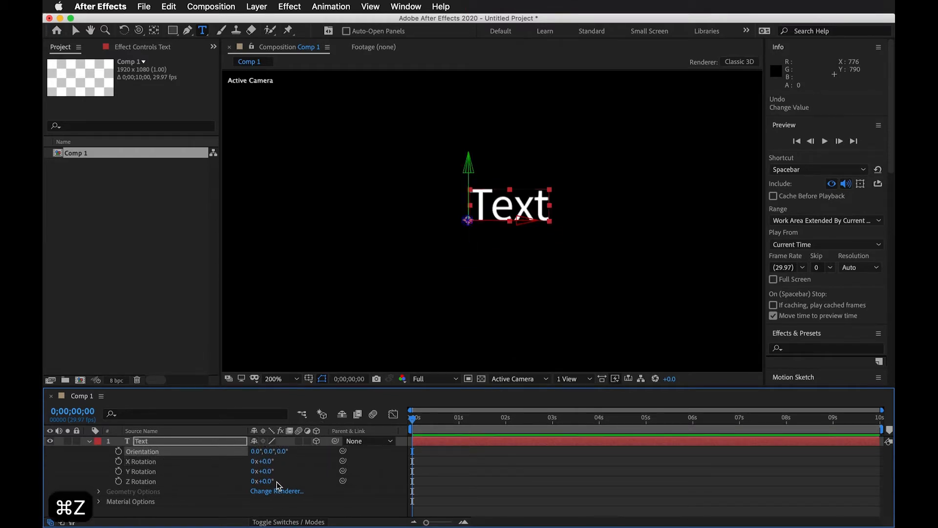
pyautogui.moveTo(270, 472)
pyautogui.mouseDown()
pyautogui.moveTo(335, 467)
pyautogui.moveTo(142, 469)
pyautogui.moveTo(275, 466)
pyautogui.moveTo(287, 476)
pyautogui.moveTo(192, 481)
pyautogui.moveTo(267, 477)
pyautogui.mouseUp()
pyautogui.press('super+z')
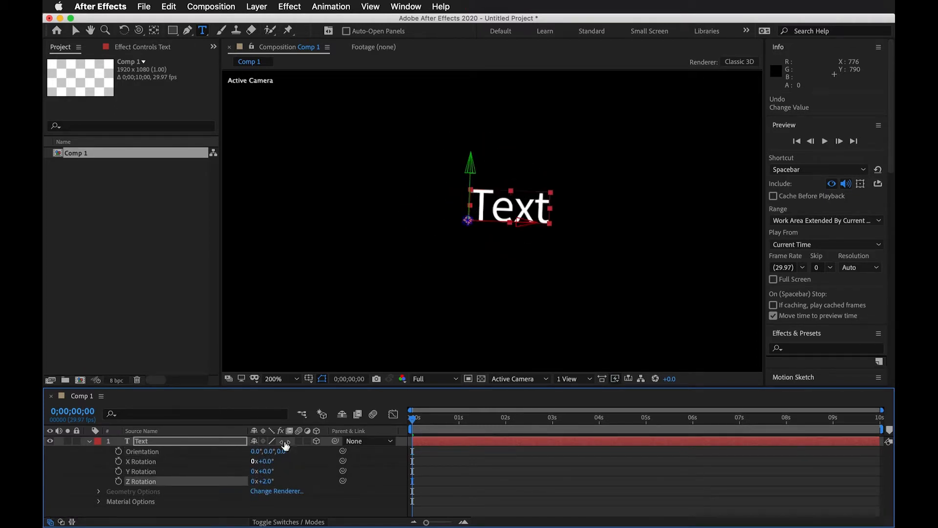
pyautogui.press('super+z')
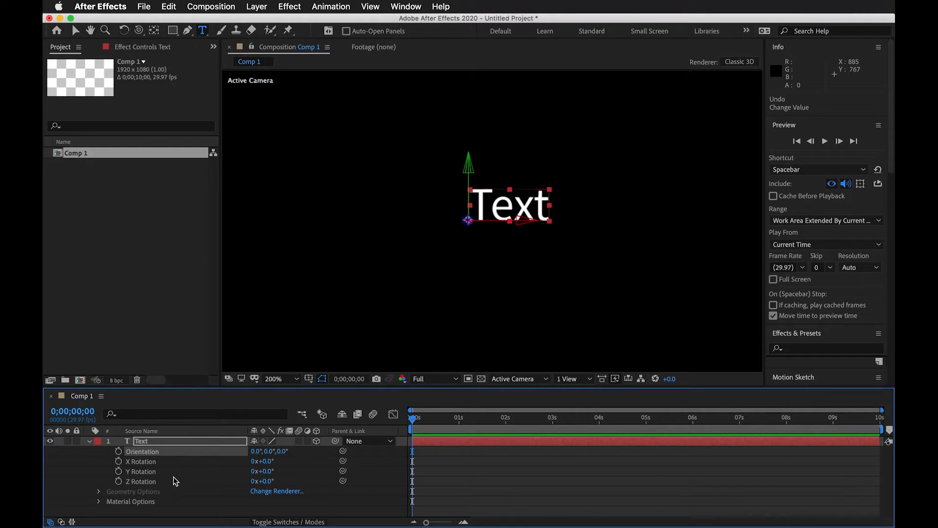
pyautogui.click(141, 480)
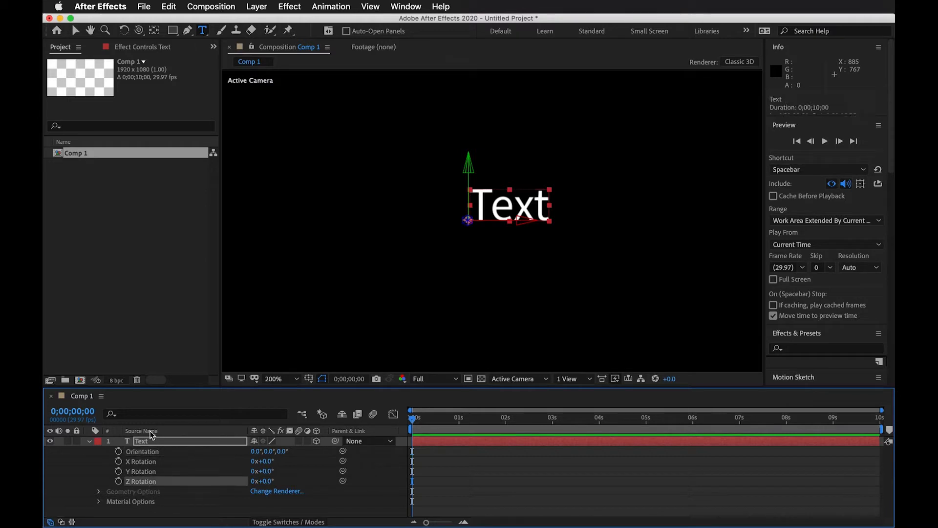
# Step: Set the Text layer's X Rotation to 90° and add a keyframe for it at 0;00;00;00
pyautogui.click(163, 444)
pyautogui.moveTo(426, 419); pyautogui.dragTo(348, 421)
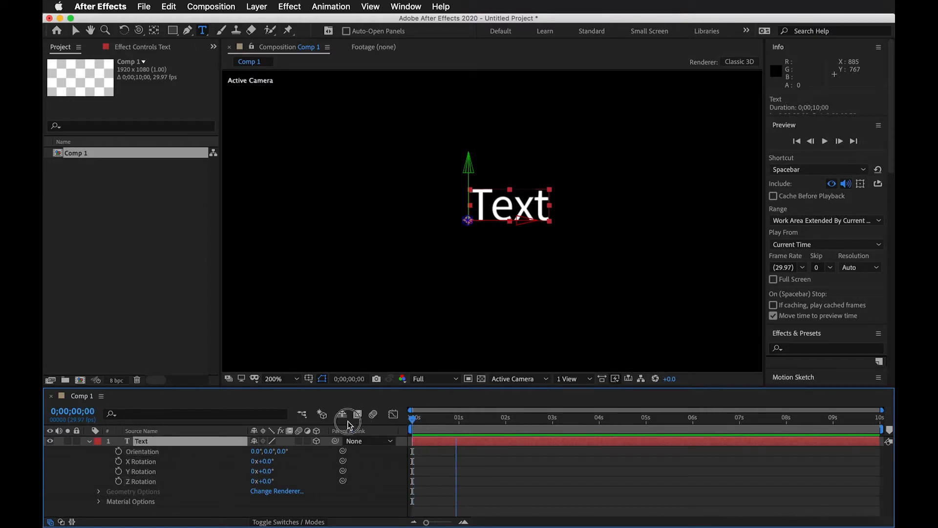
pyautogui.click(478, 418)
pyautogui.click(269, 462)
pyautogui.write('90')
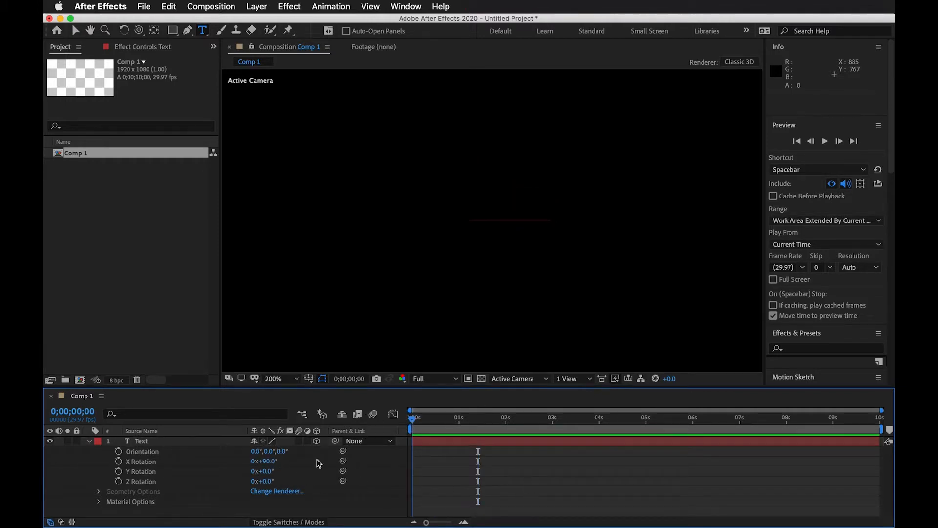
pyautogui.click(121, 462)
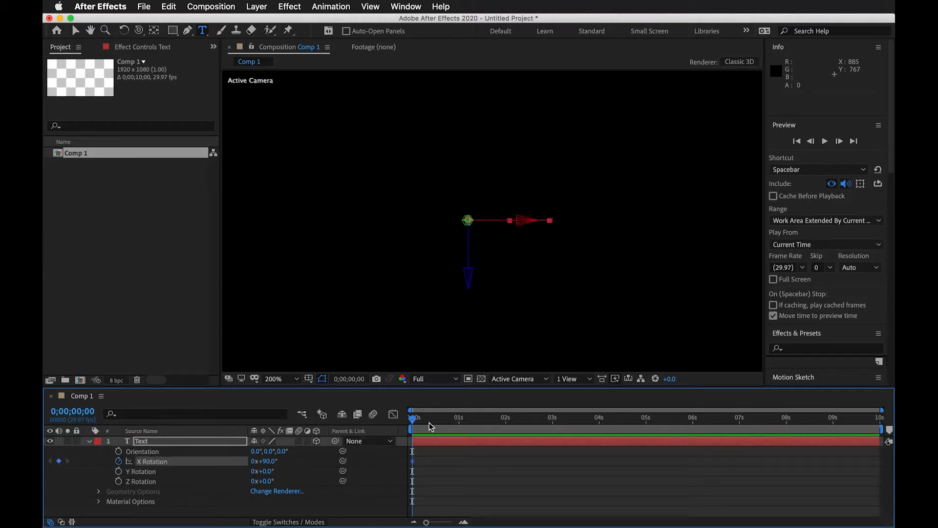
# Step: Add a second X Rotation keyframe of 0° at 0;00;01;11
pyautogui.moveTo(414, 418); pyautogui.dragTo(476, 418)
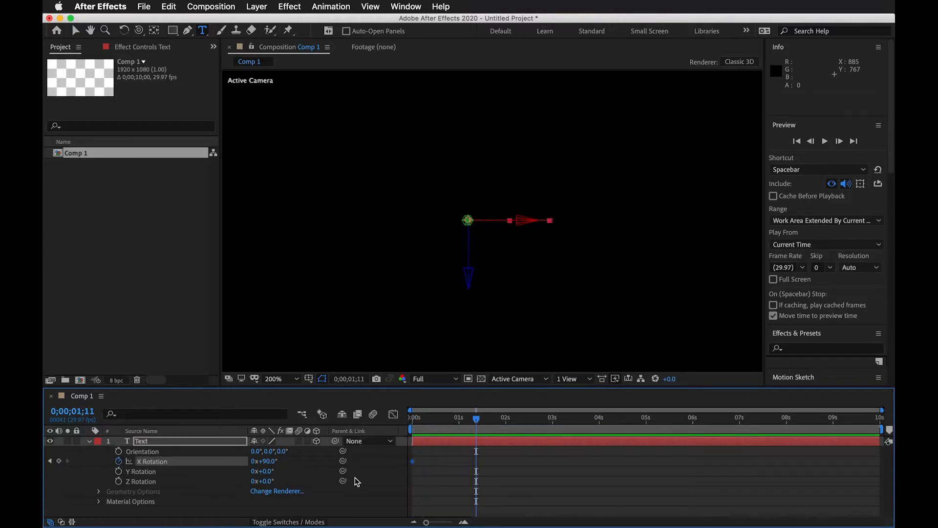
pyautogui.click(268, 462)
pyautogui.write('0')
# Step: Apply Easy Ease to both X Rotation keyframes of the Text layer
pyautogui.click(491, 475)
pyautogui.moveTo(509, 476); pyautogui.dragTo(389, 450)
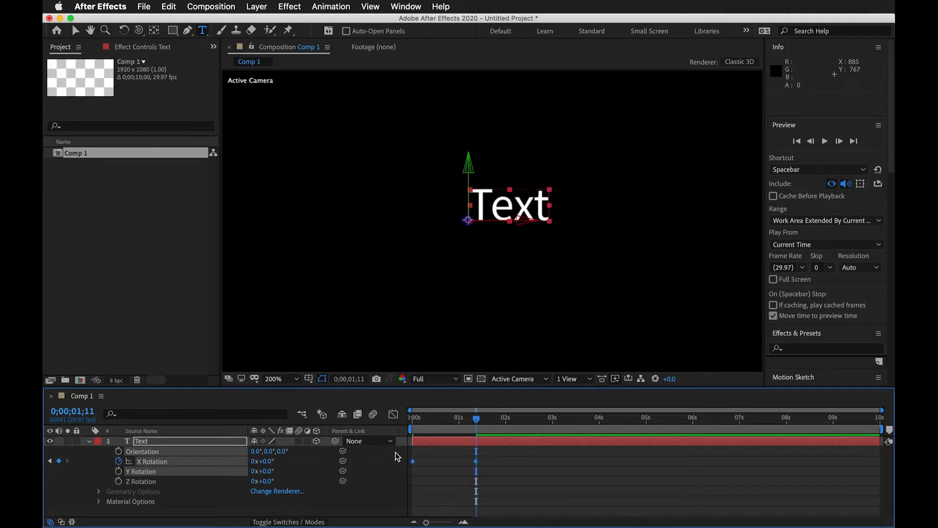
pyautogui.press('F10')
pyautogui.press('F9')
# Step: Move the second X Rotation keyframe to before the one-second mark and preview the flip from the start
pyautogui.moveTo(469, 418); pyautogui.dragTo(393, 422)
pyautogui.moveTo(475, 461); pyautogui.dragTo(456, 460)
pyautogui.press('super+z')
pyautogui.click(521, 466)
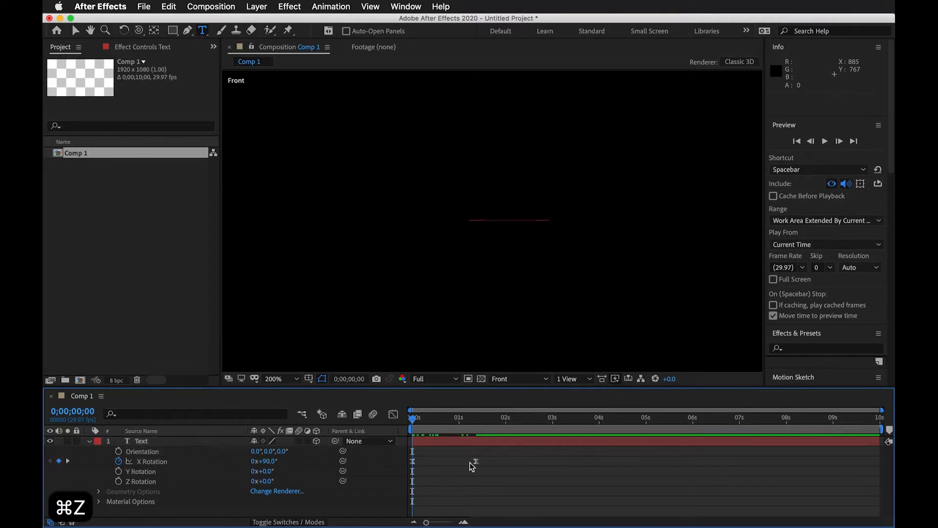
pyautogui.moveTo(476, 461); pyautogui.dragTo(441, 461)
pyautogui.moveTo(420, 417); pyautogui.dragTo(366, 426)
pyautogui.press('space')
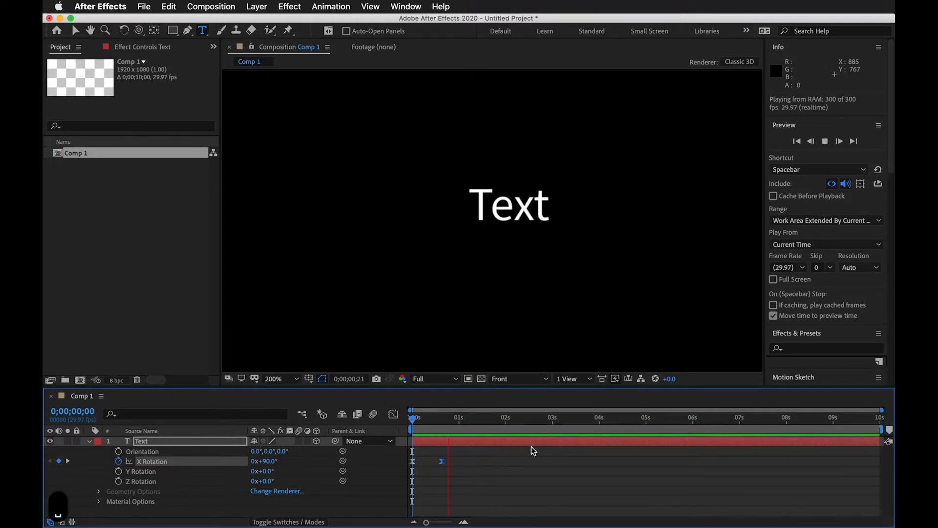
# Step: Shorten the flip by moving the second X Rotation keyframe to 0;00;00;10, and preview the animation
pyautogui.click(441, 463)
pyautogui.moveTo(441, 461); pyautogui.dragTo(426, 461)
pyautogui.press('Home')
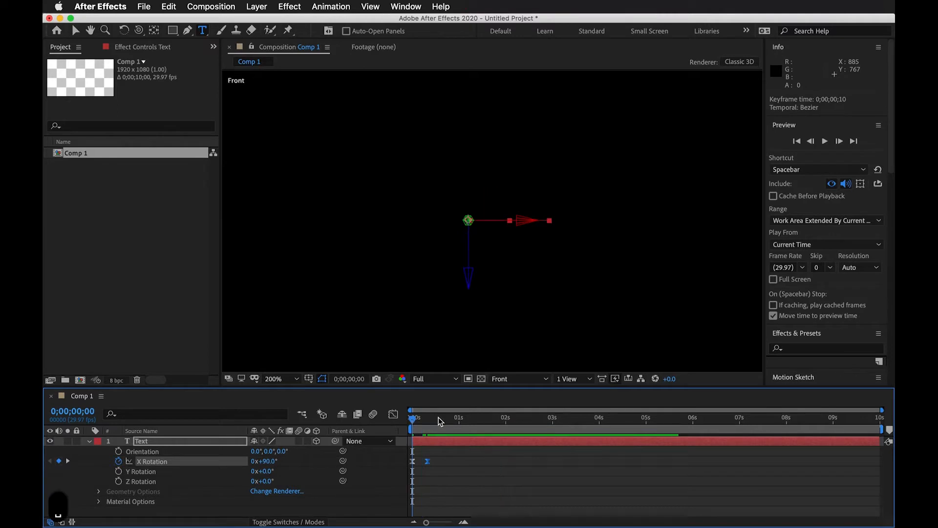
pyautogui.press('space')
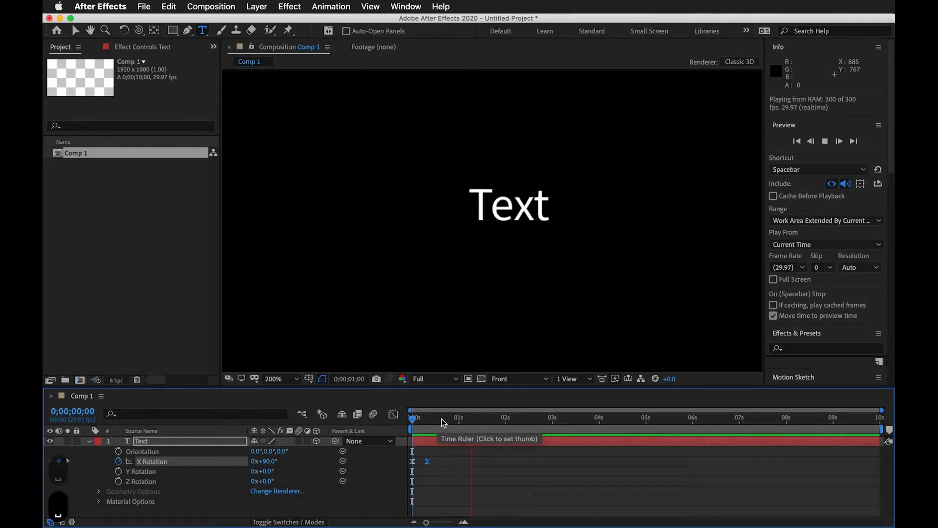
pyautogui.press('space')
# Step: Duplicate the Text layer and show only the keyframed properties of the original
pyautogui.press('super+d')
pyautogui.click(147, 451)
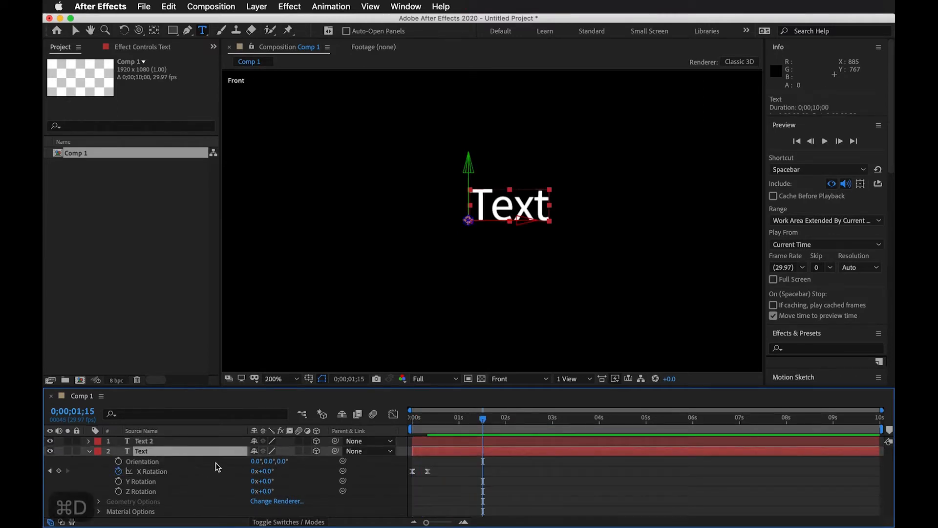
pyautogui.press('u')
pyautogui.click(423, 443)
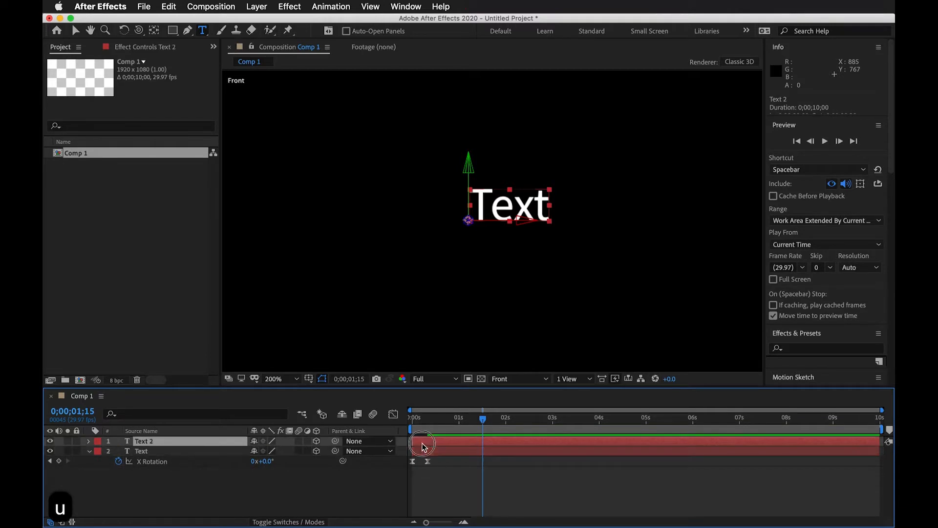
# Step: Delete the X Rotation keyframes from the Text 2 layer, leaving it at 0°, and hide the original Text layer
pyautogui.press('u')
pyautogui.moveTo(437, 460); pyautogui.dragTo(412, 453)
pyautogui.press('super+z')
pyautogui.press('BackSpace')
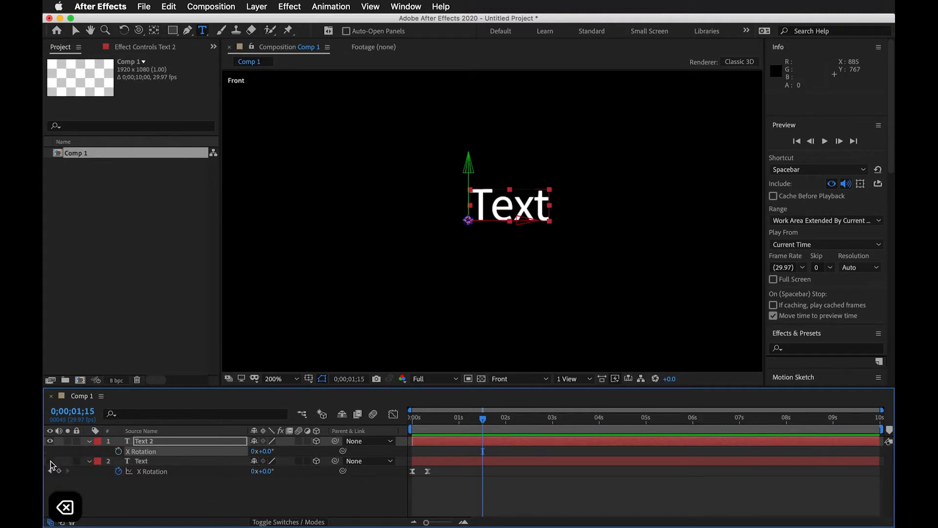
# Step: Reveal the Text 2 layer's Position and lower its Z value to about -533
pyautogui.click(181, 441)
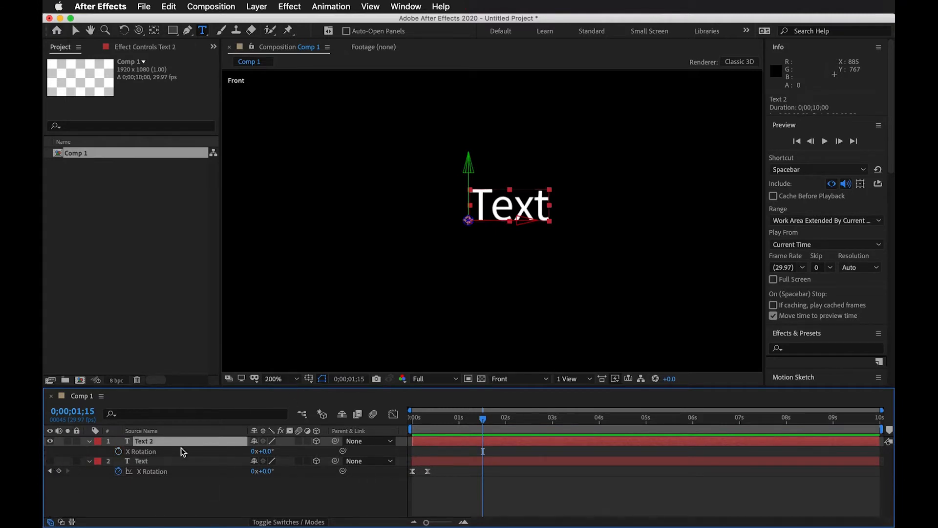
pyautogui.press('p')
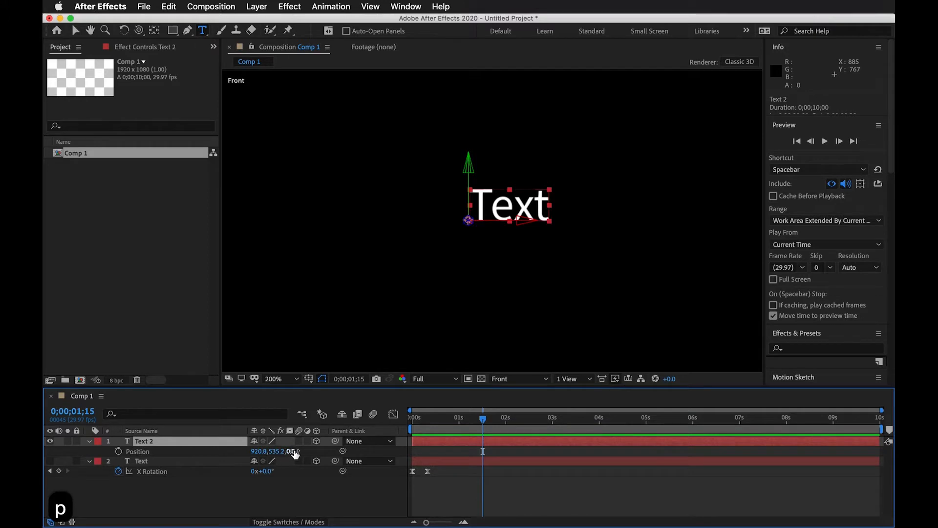
pyautogui.moveTo(291, 451); pyautogui.dragTo(63, 519)
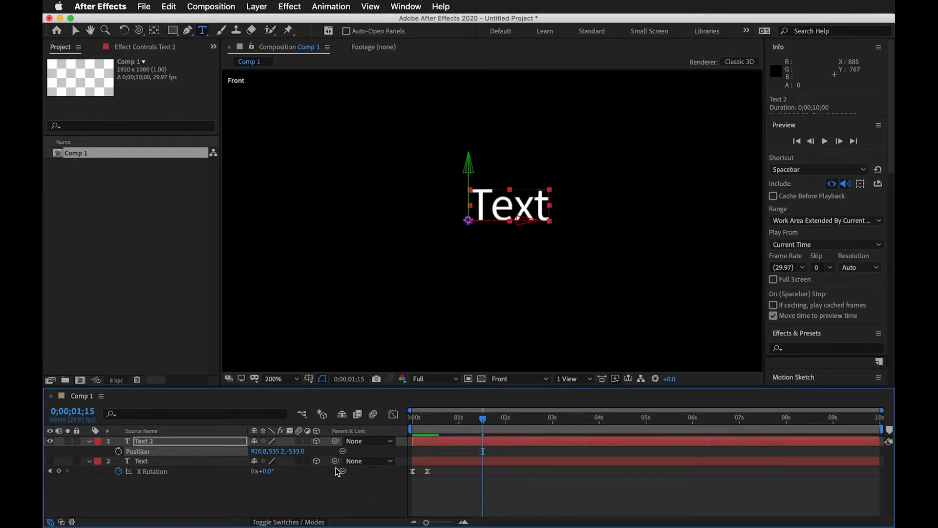
# Step: Raise the Text 2 layer's Z Position to about 3374 in the Front view, with the playhead back at 0;00;00;00
pyautogui.click(296, 450)
pyautogui.press('Return')
pyautogui.click(293, 451)
pyautogui.click(341, 451)
pyautogui.moveTo(290, 450); pyautogui.dragTo(362, 447)
pyautogui.press('space')
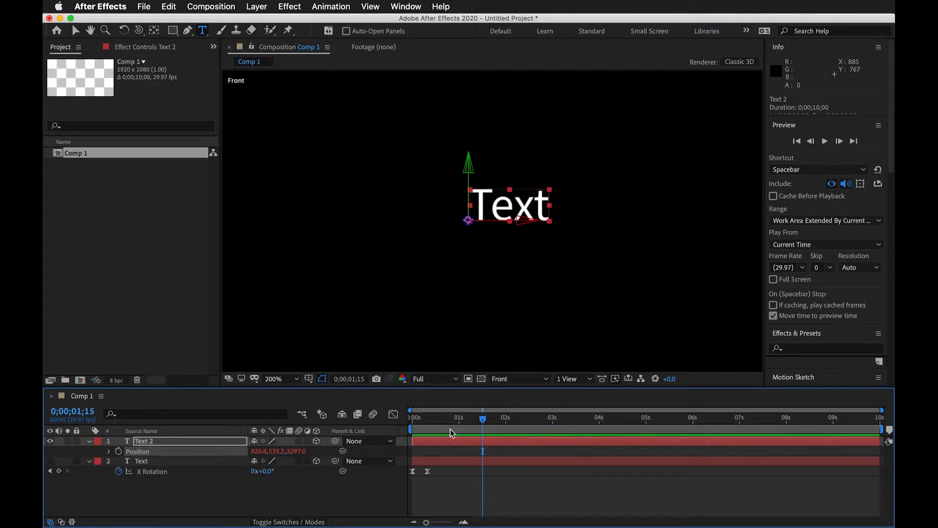
pyautogui.moveTo(369, 424); pyautogui.dragTo(375, 453)
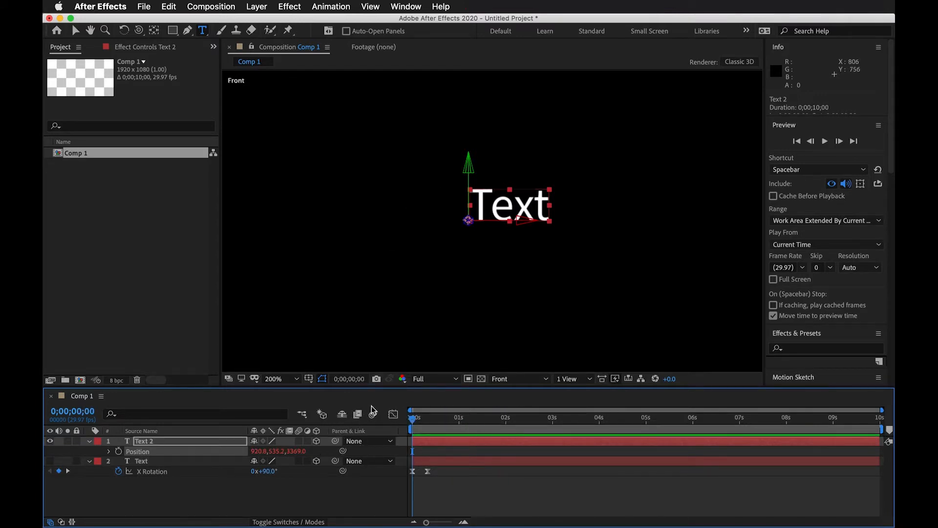
pyautogui.moveTo(302, 452)
pyautogui.mouseDown()
pyautogui.moveTo(461, 455)
pyautogui.moveTo(307, 457)
pyautogui.mouseUp()
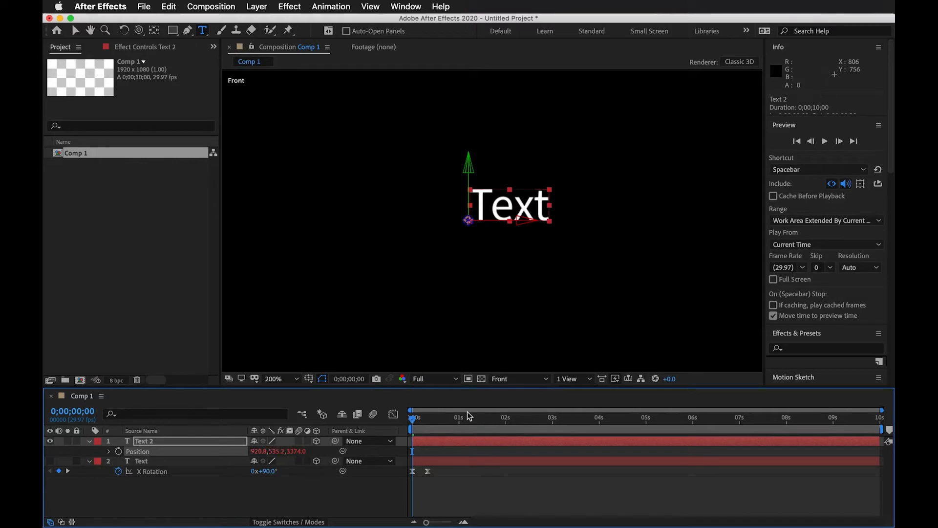
# Step: Switch the 3D view to Active Camera and reduce the Text 2 layer's Z Position to about 2563
pyautogui.click(519, 380)
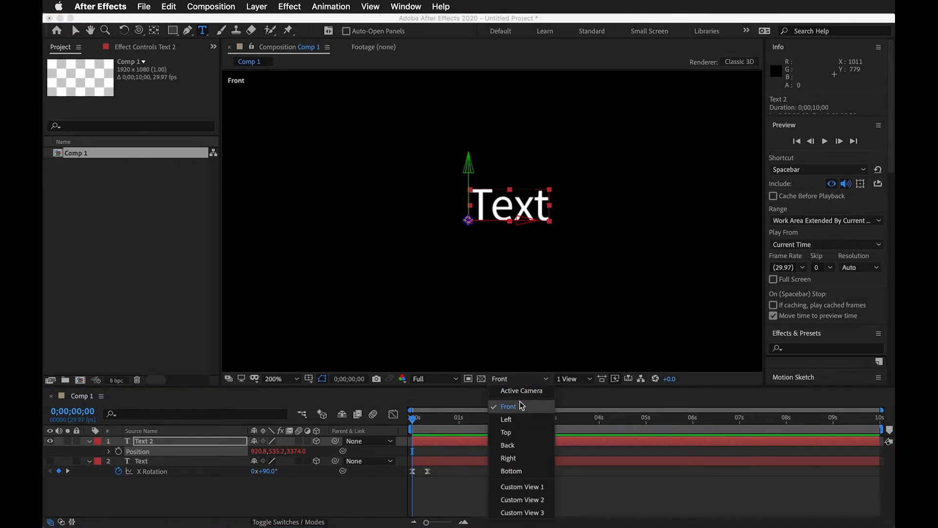
pyautogui.click(529, 391)
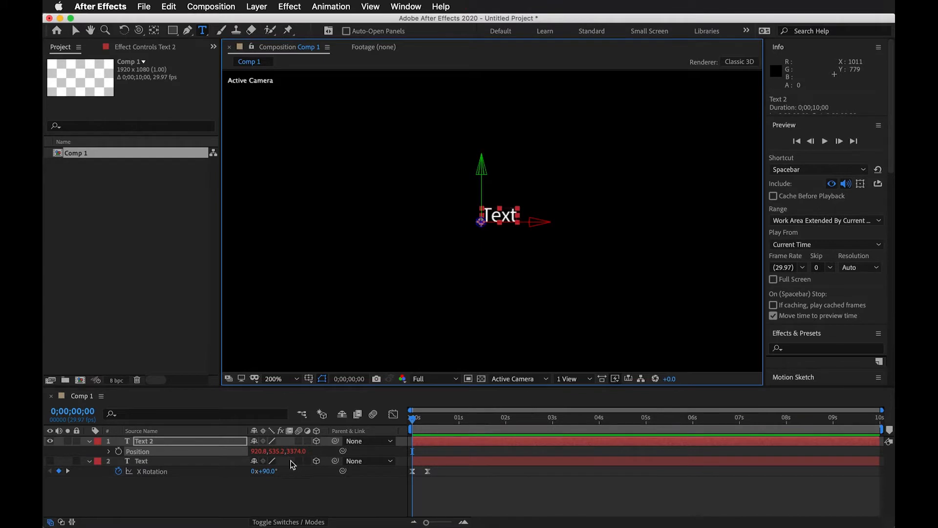
pyautogui.moveTo(294, 452); pyautogui.dragTo(100, 377)
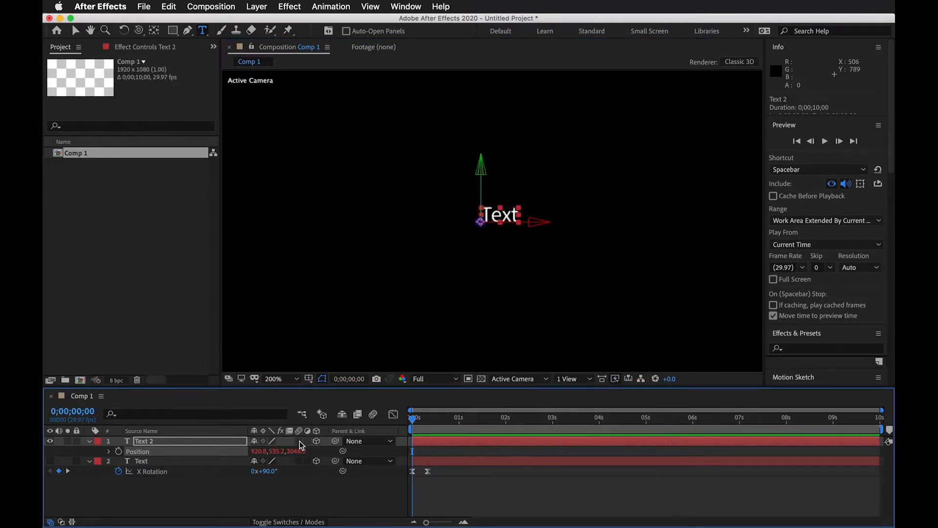
pyautogui.moveTo(299, 453); pyautogui.dragTo(44, 486)
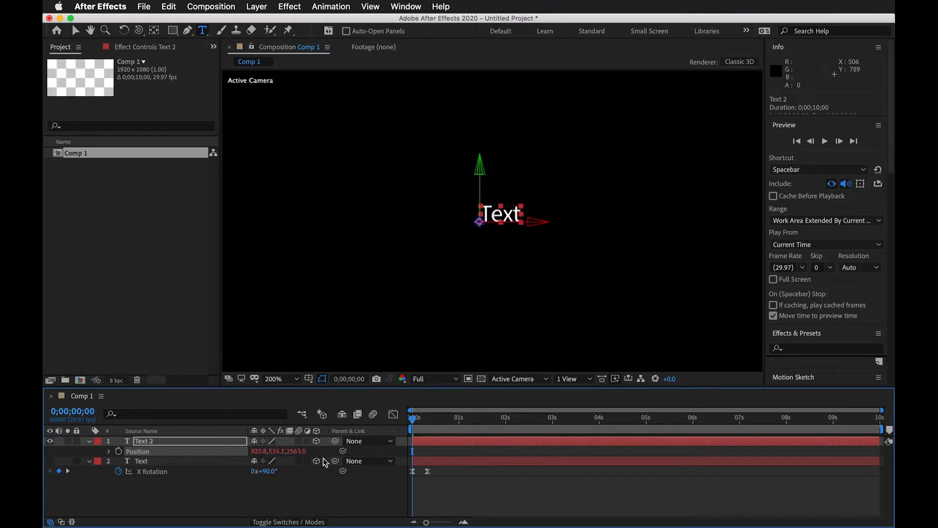
# Step: Lower the Text 2 layer's Z Position to about 1556 in the Active Camera view
pyautogui.moveTo(293, 451); pyautogui.dragTo(44, 471)
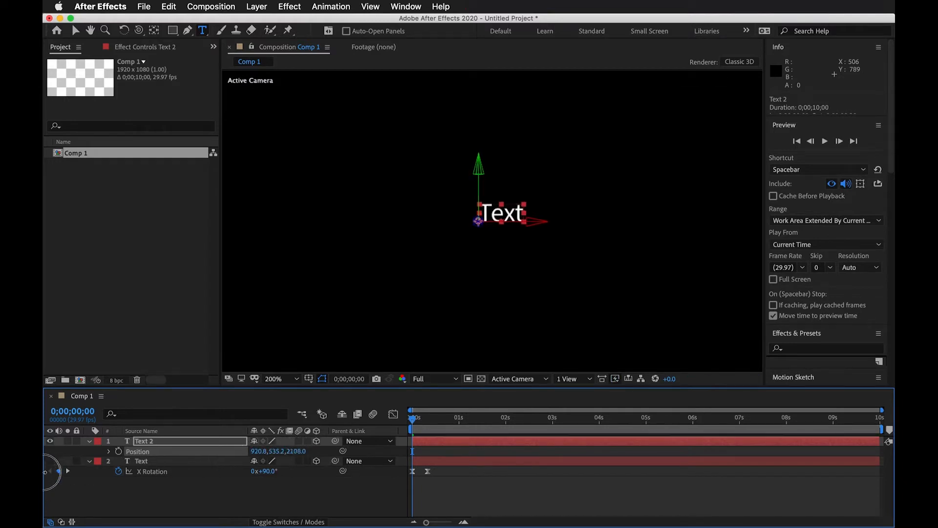
pyautogui.moveTo(299, 451); pyautogui.dragTo(171, 450)
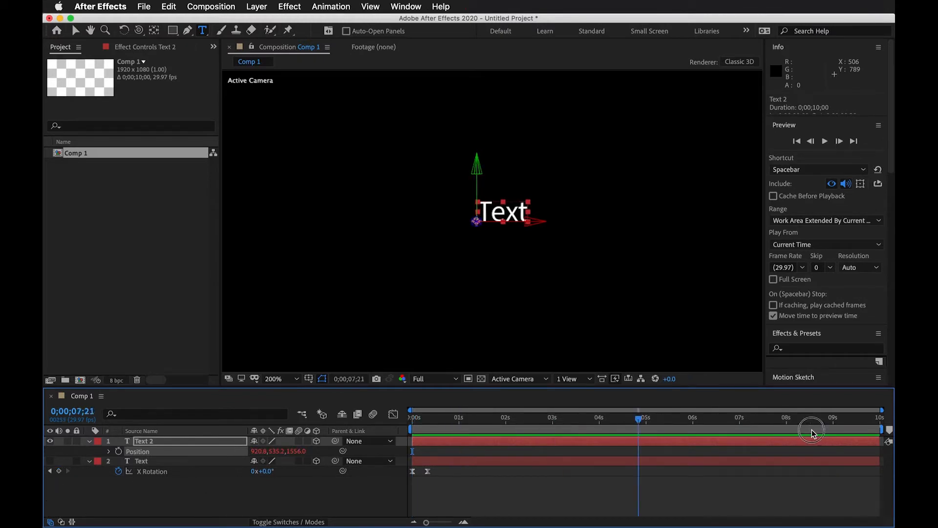
pyautogui.click(530, 380)
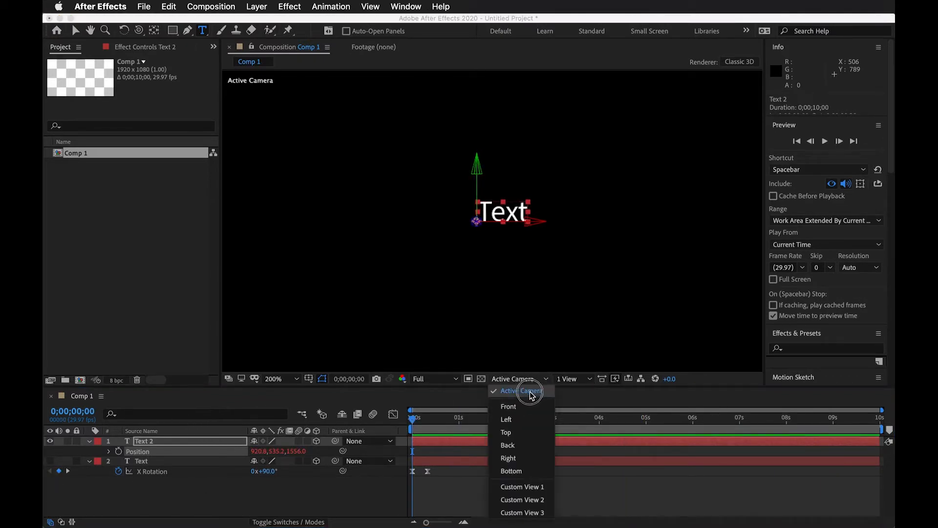
pyautogui.click(652, 485)
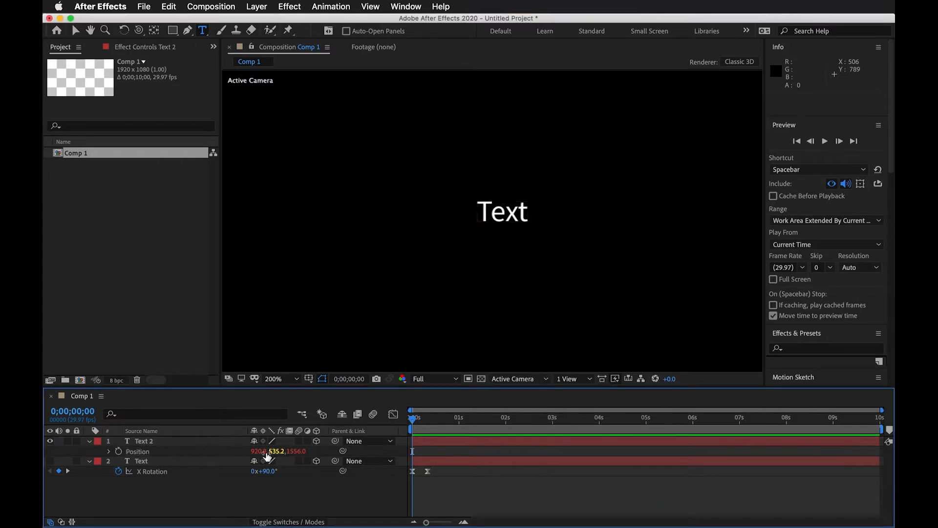
# Step: Try Z Position values of 0, 500 and 200 on the Text 2 layer
pyautogui.click(296, 451)
pyautogui.write('0')
pyautogui.press('Return')
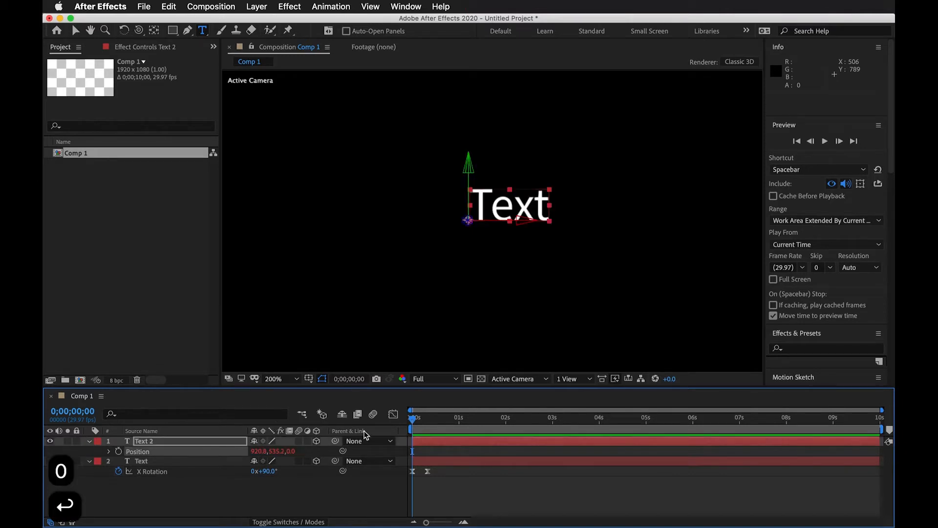
pyautogui.click(292, 451)
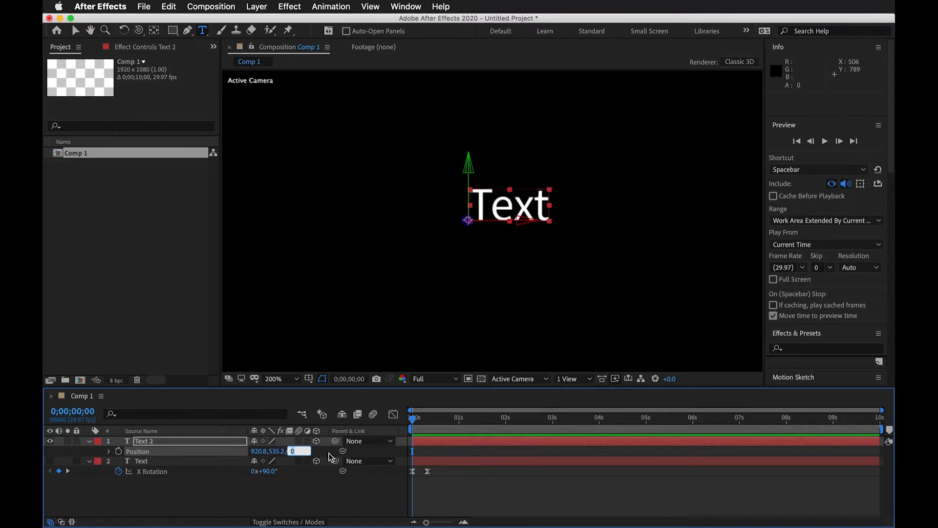
pyautogui.write('500')
pyautogui.press('Return')
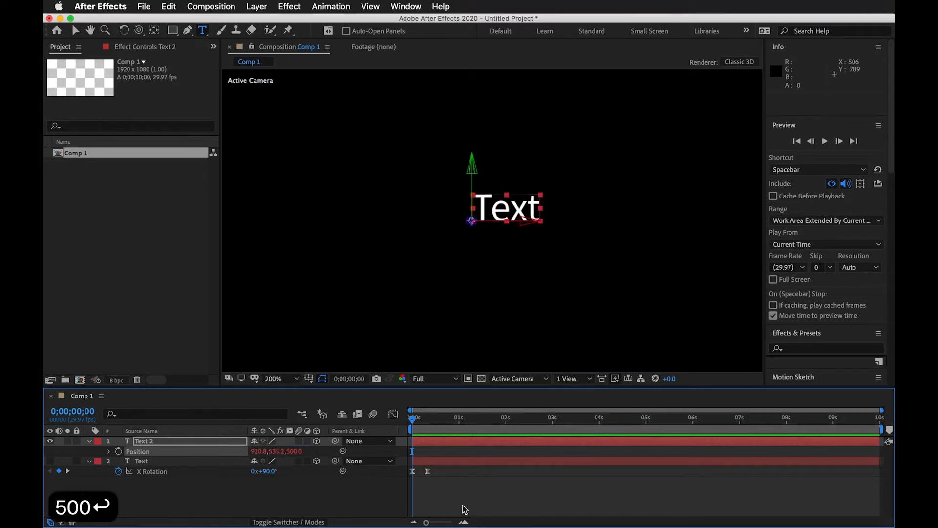
pyautogui.click(294, 451)
pyautogui.write('200')
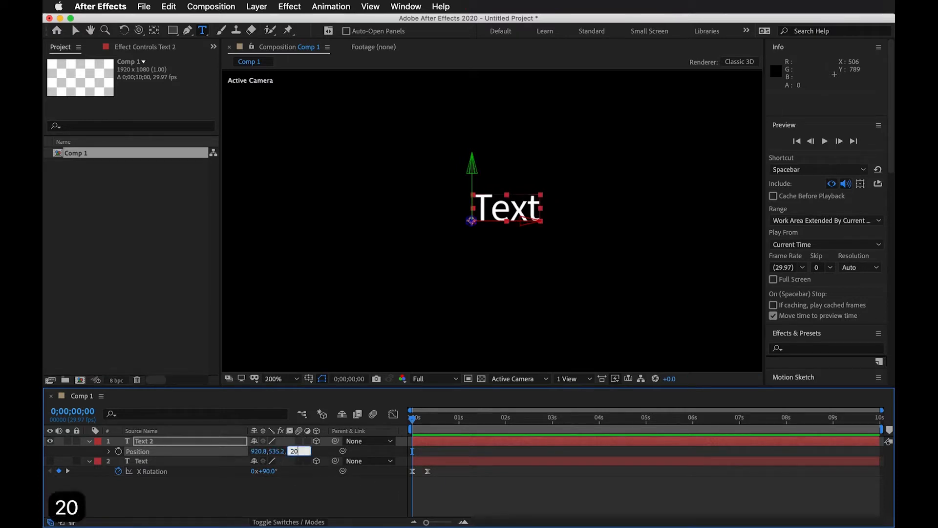
pyautogui.press('Return')
# Step: Set the Text 2 layer's Z Position to 2000 and add a Position keyframe at 0;00;00;00
pyautogui.click(296, 451)
pyautogui.write('2000')
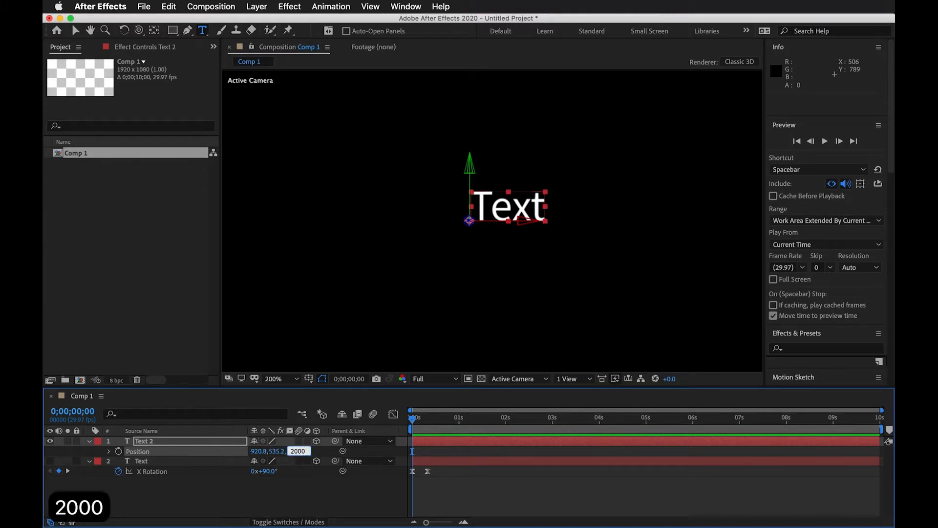
pyautogui.press('Return')
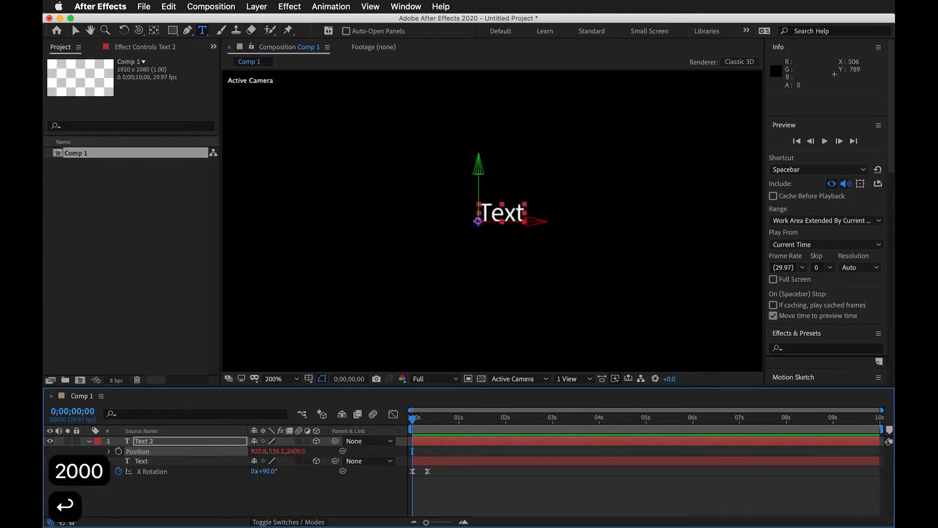
pyautogui.click(117, 451)
# Step: Add a second Position keyframe on Text 2 at 0;00;01;01 with a Z value of -2000
pyautogui.moveTo(446, 418); pyautogui.dragTo(460, 419)
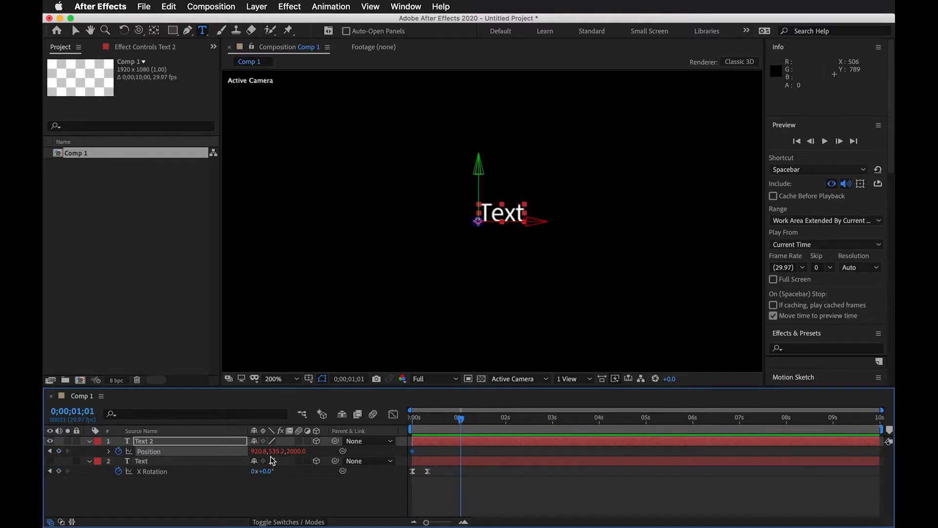
pyautogui.click(297, 452)
pyautogui.write('-')
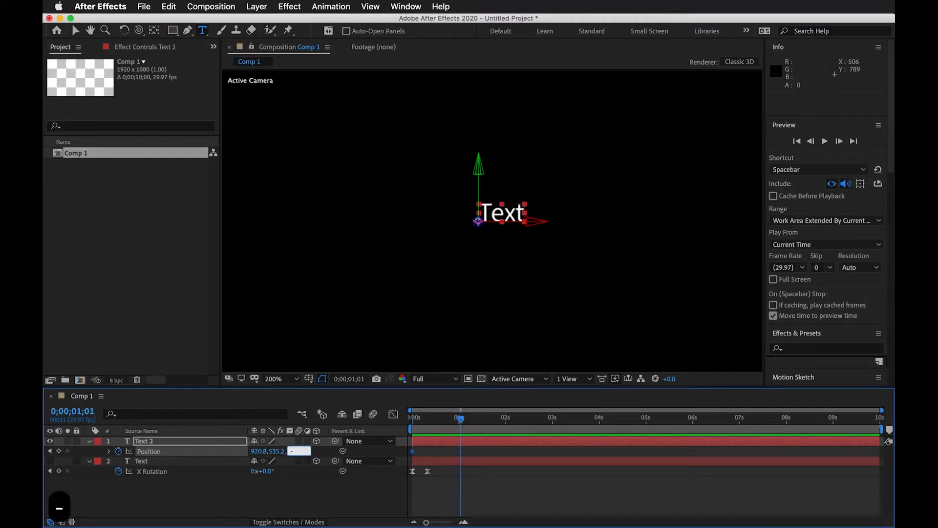
pyautogui.write('2000')
pyautogui.press('Return')
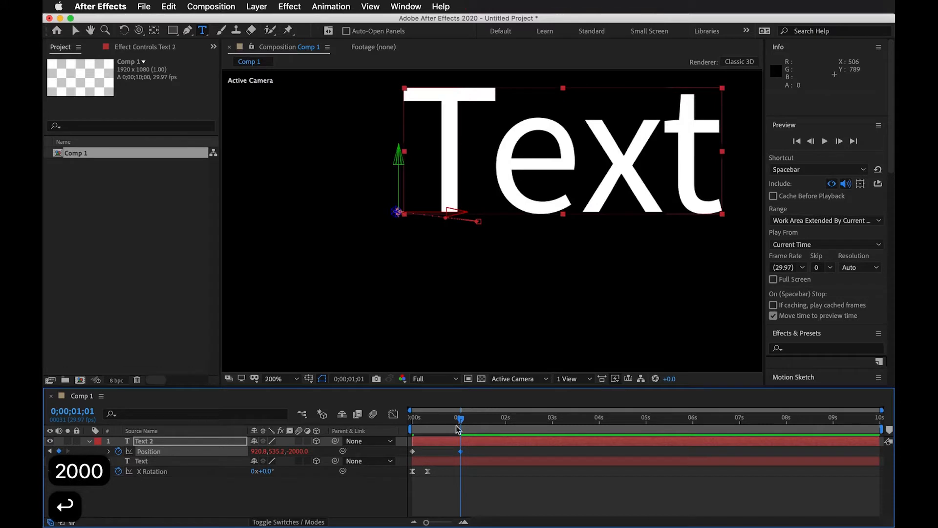
# Step: Move Text 2's second Position keyframe earlier, to about two-thirds of a second, and preview the faster depth animation
pyautogui.moveTo(462, 450); pyautogui.dragTo(412, 423)
pyautogui.press('space')
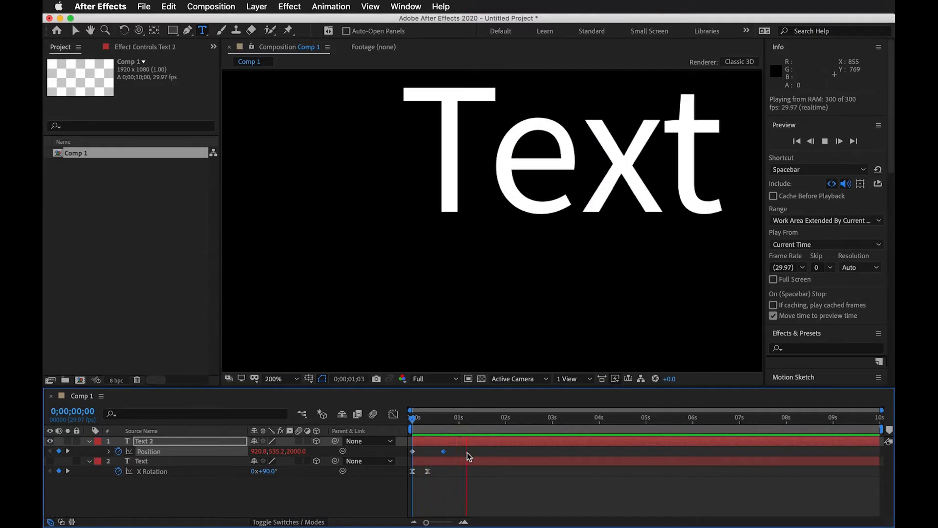
pyautogui.press('space')
pyautogui.press('space')
pyautogui.moveTo(461, 419); pyautogui.dragTo(517, 421)
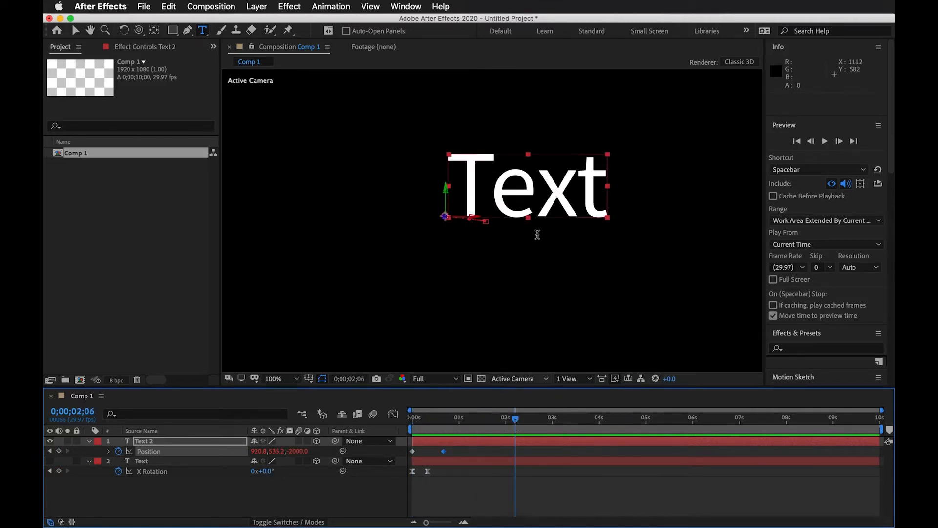
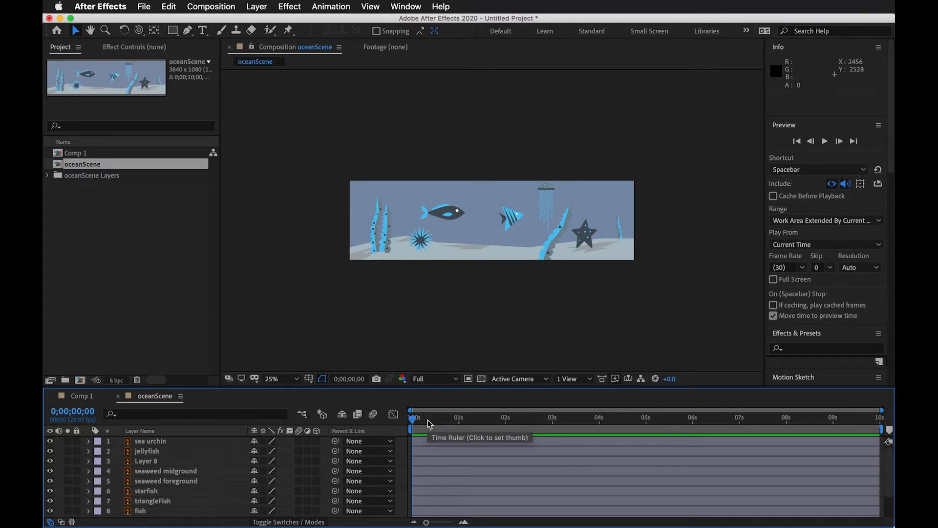
pyautogui.moveTo(428, 421); pyautogui.dragTo(388, 426)
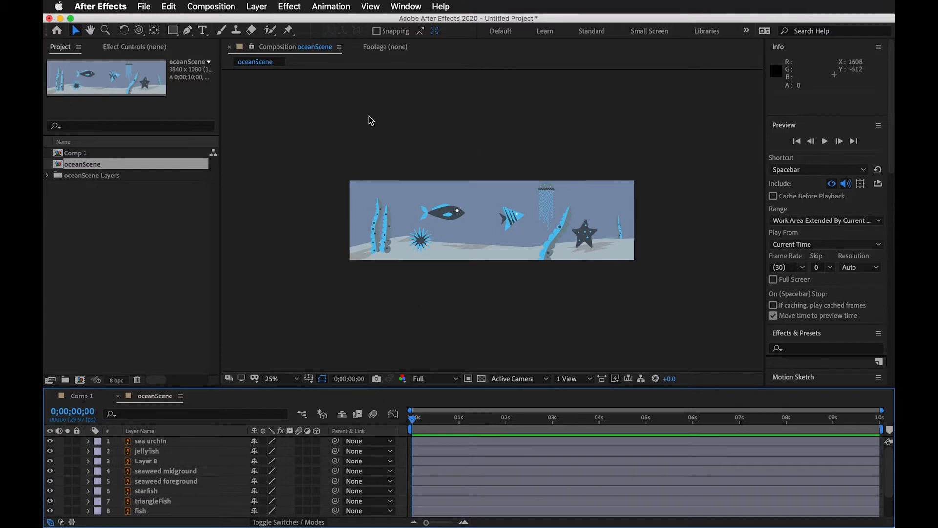
pyautogui.moveTo(421, 423); pyautogui.dragTo(376, 438)
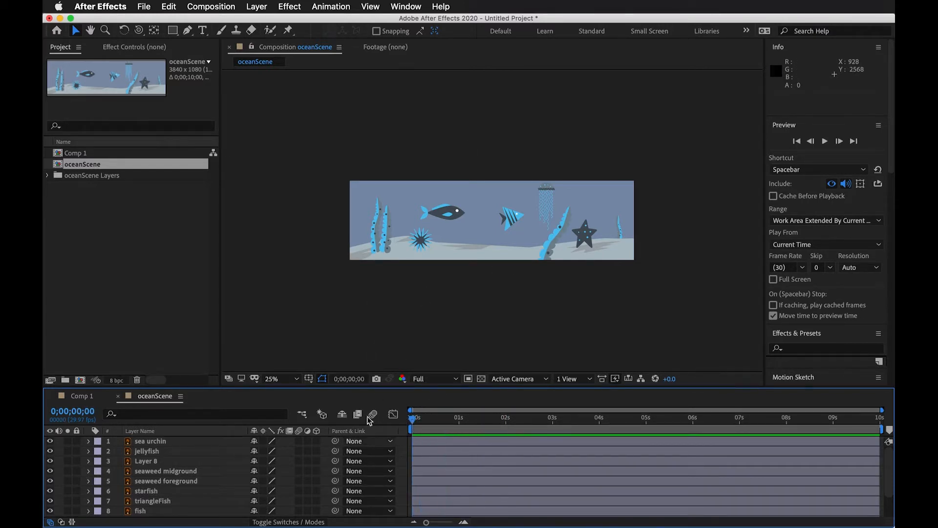
pyautogui.click(158, 240)
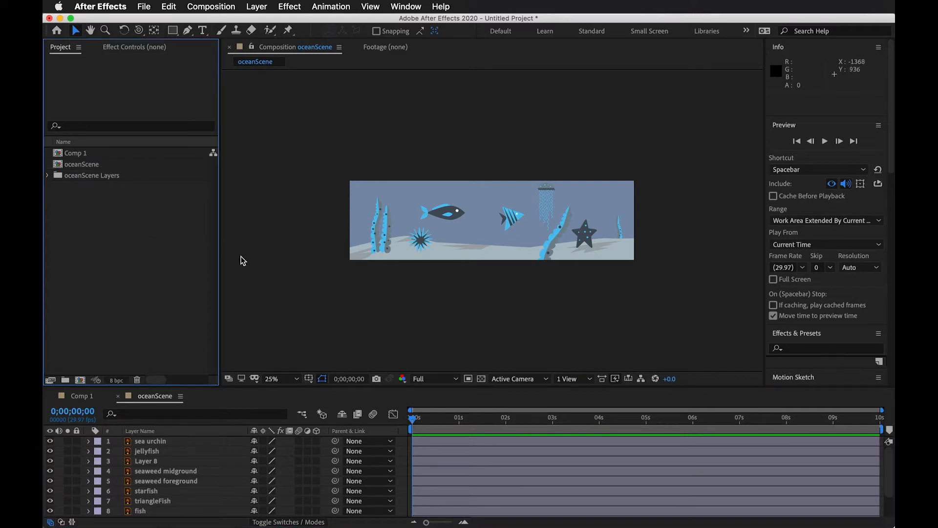
pyautogui.click(89, 155)
pyautogui.click(93, 172)
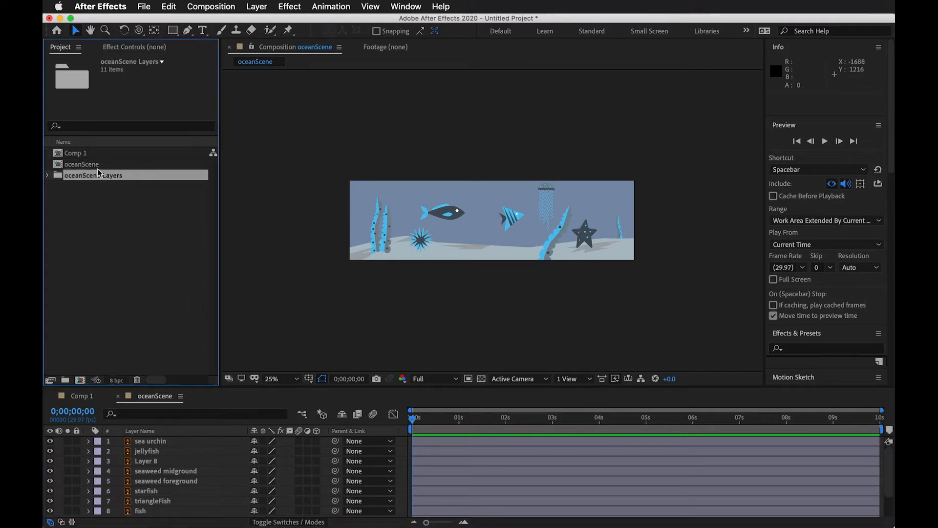
pyautogui.click(99, 165)
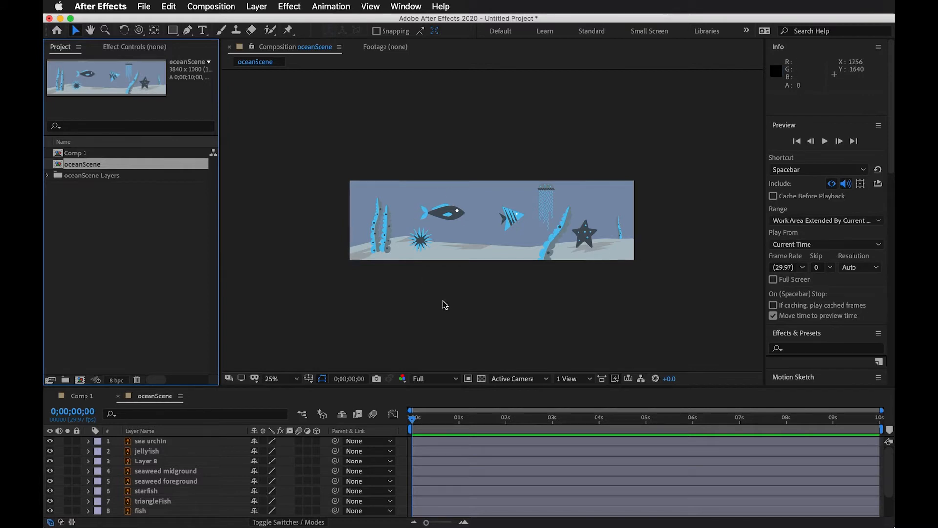
# Step: Create a 1920 x 1080 composition with the HDTV 1080 29.97 preset and 10-second duration, and expand the oceanScene Layers folder
pyautogui.click(81, 240)
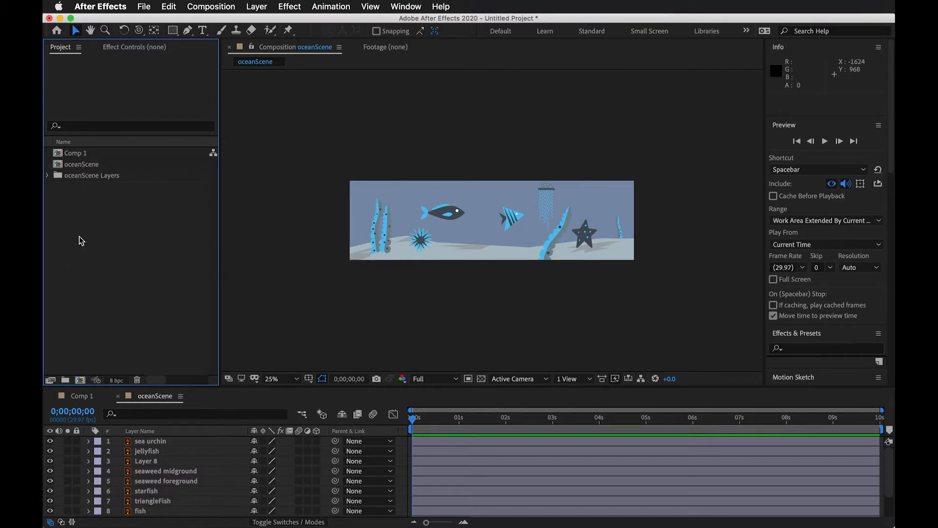
pyautogui.click(217, 9)
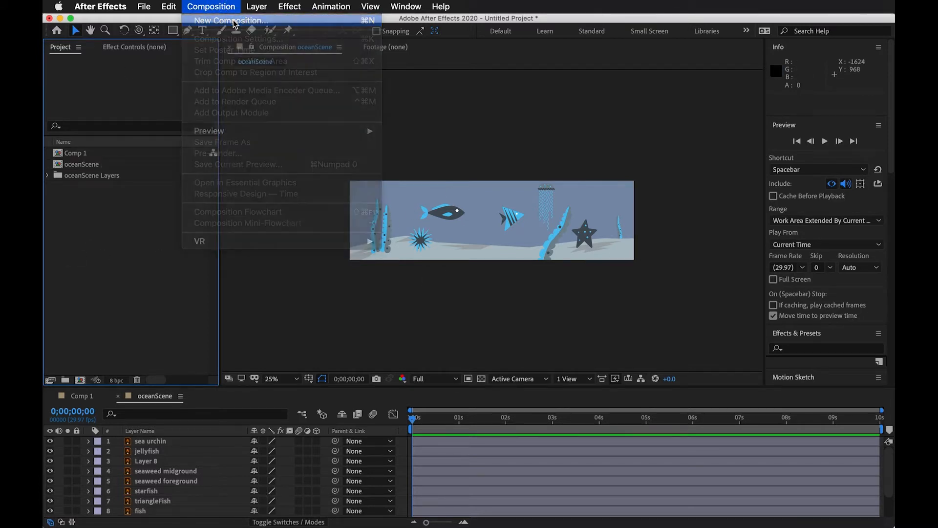
pyautogui.click(233, 21)
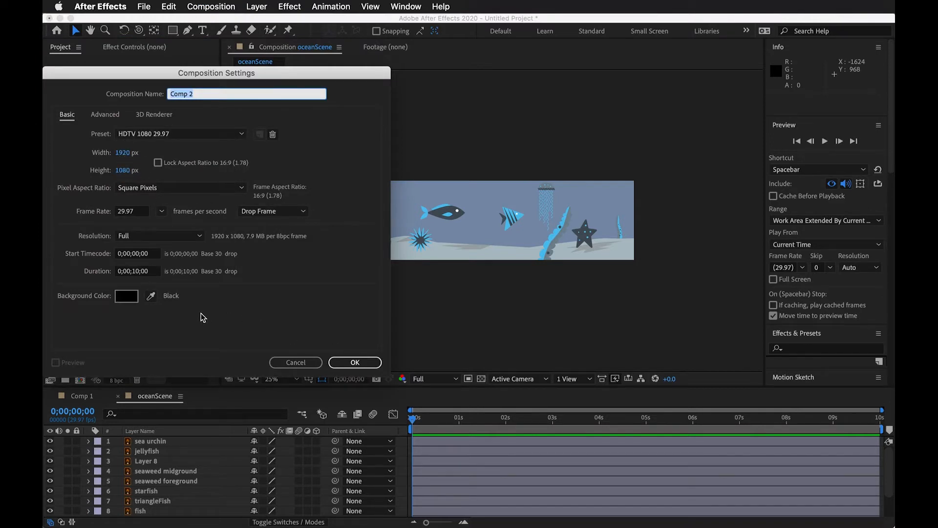
pyautogui.click(349, 365)
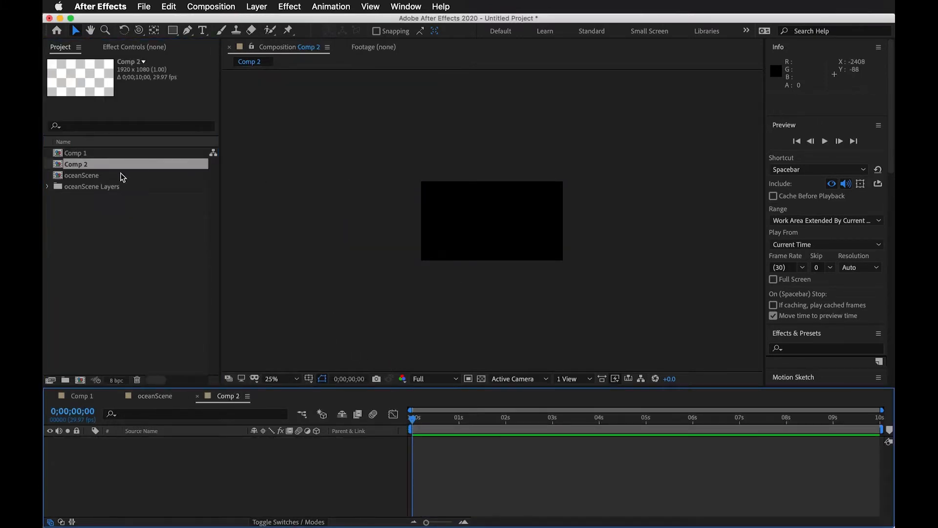
pyautogui.click(69, 175)
pyautogui.click(48, 187)
# Step: Add all oceanScene Layers files to Comp 2, selecting them from background down to triangleFish
pyautogui.click(83, 198)
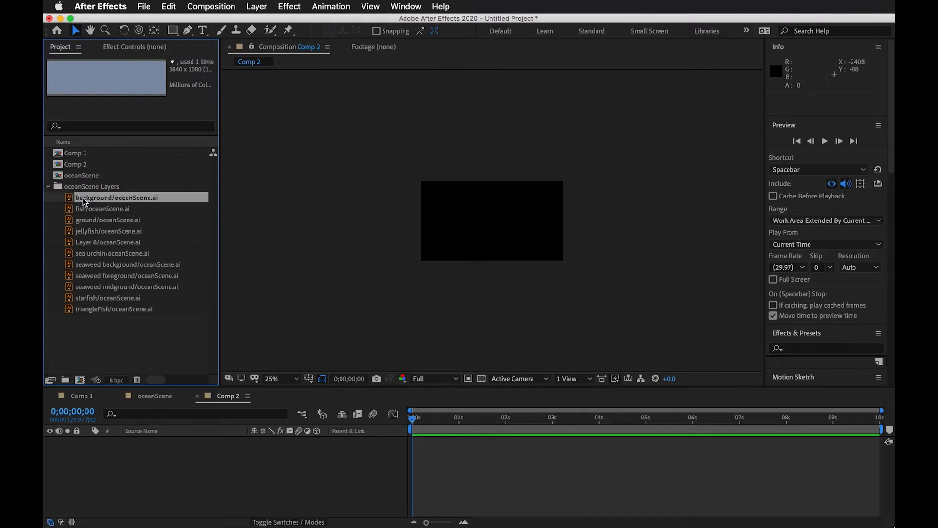
pyautogui.keyDown('shift'); pyautogui.click(135, 309); pyautogui.keyUp('shift')
pyautogui.moveTo(136, 309); pyautogui.dragTo(176, 470)
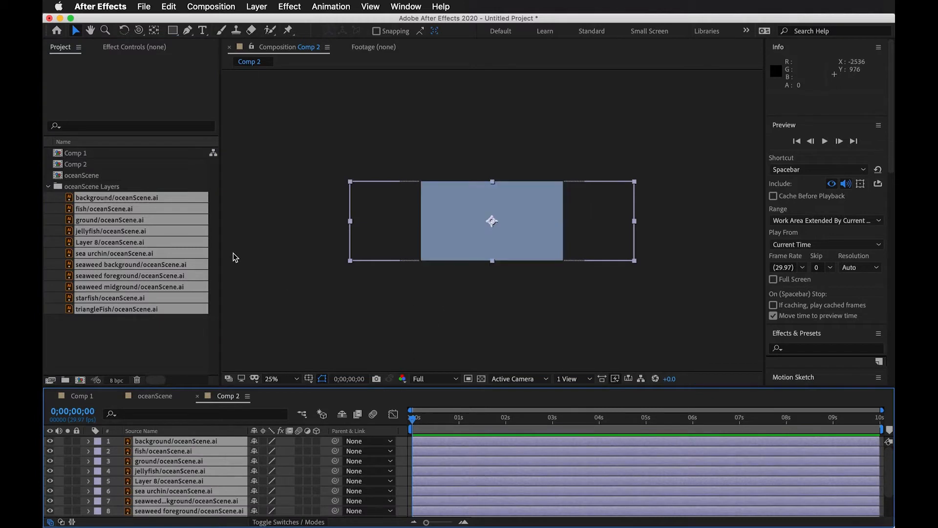
# Step: Check the layer order in Comp 2 and undo adding the oceanScene files
pyautogui.click(360, 320)
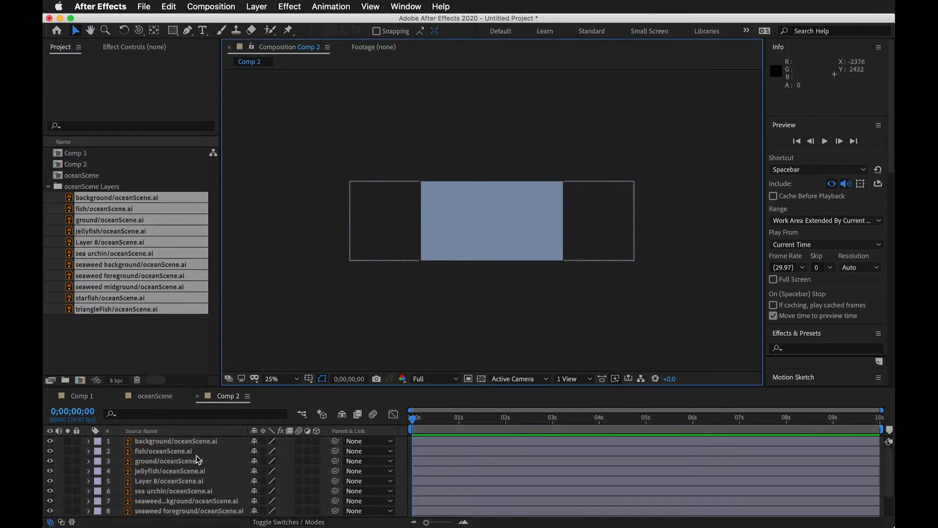
pyautogui.click(189, 441)
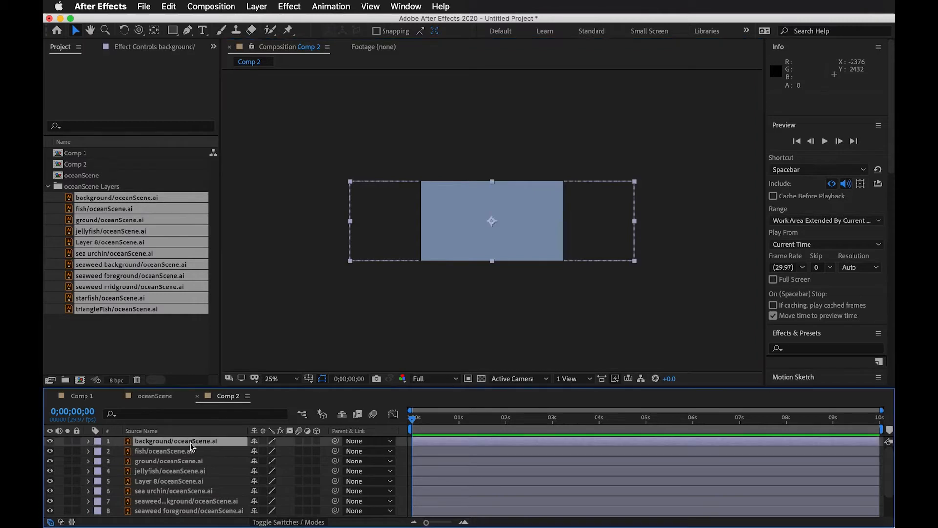
pyautogui.click(146, 335)
pyautogui.scroll(-3, 159, 455)
pyautogui.scroll(3, 161, 476)
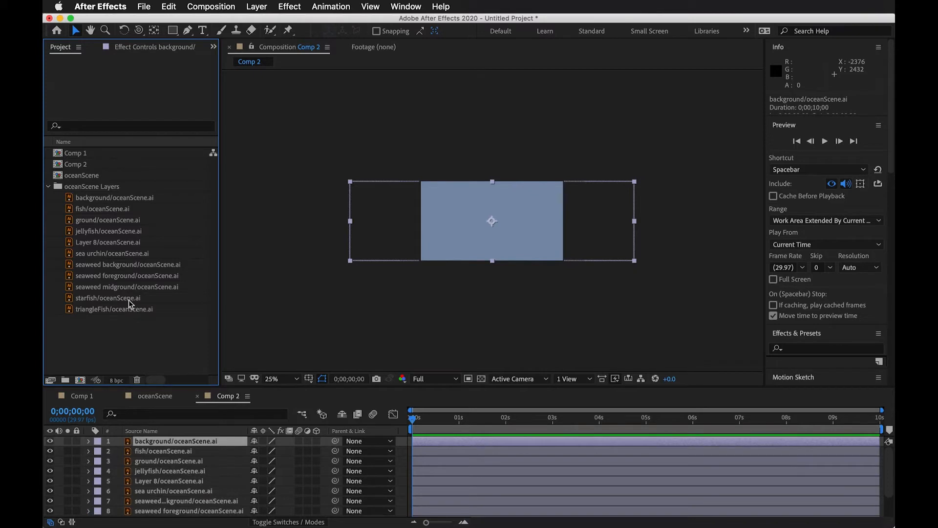
pyautogui.press('super+z')
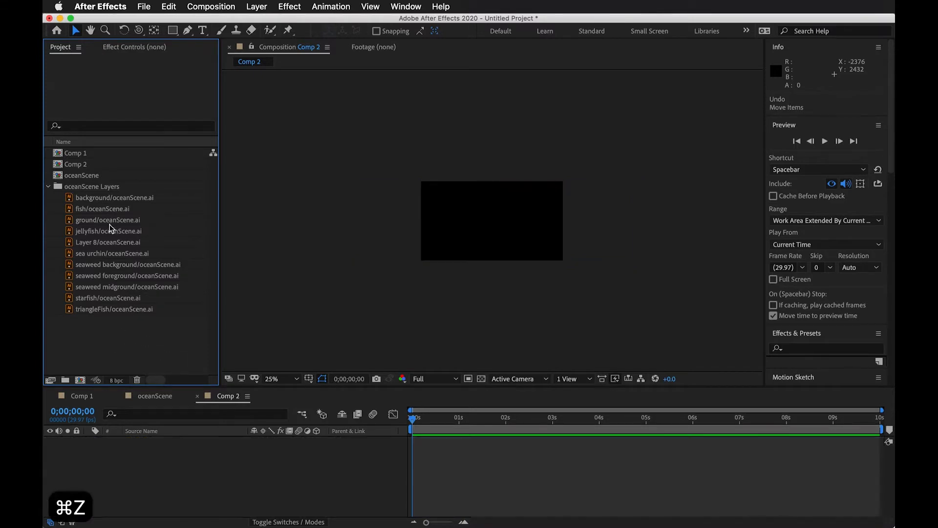
# Step: Select the oceanScene Layers files in reverse order, from triangleFish up to background, and add them all as layers in Comp 2
pyautogui.click(116, 197)
pyautogui.click(141, 341)
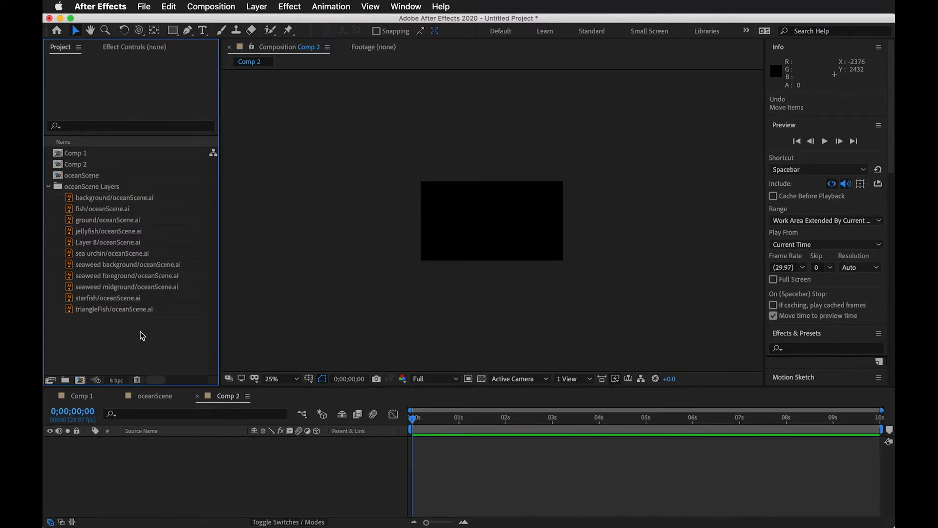
pyautogui.click(138, 309)
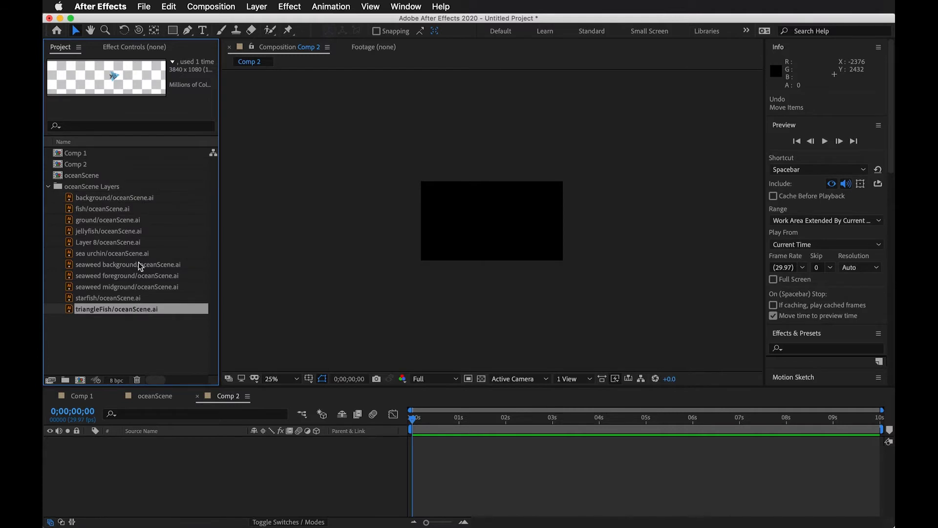
pyautogui.keyDown('shift'); pyautogui.click(136, 201); pyautogui.keyUp('shift')
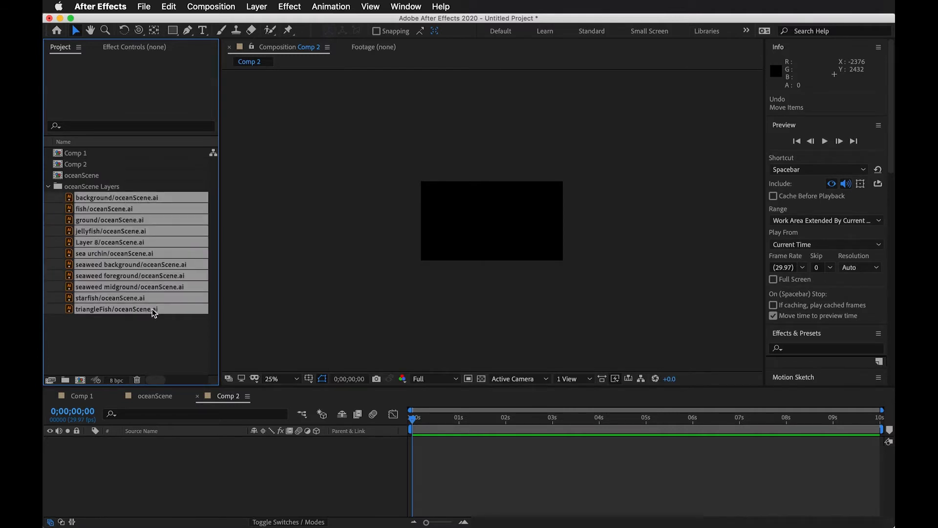
pyautogui.moveTo(152, 311); pyautogui.dragTo(174, 467)
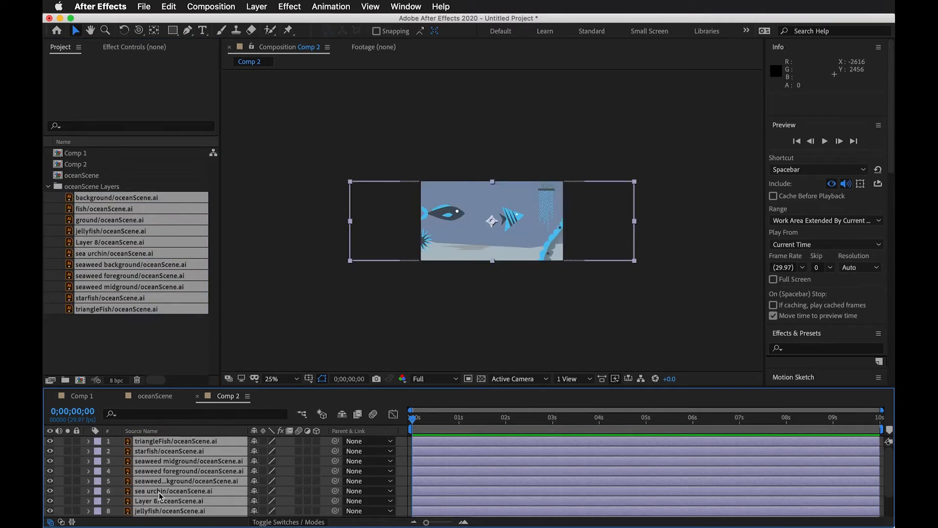
# Step: Reveal Position on all Comp 2 layers and shift them together along X to 1861, then deselect them
pyautogui.scroll(-3, 161, 495)
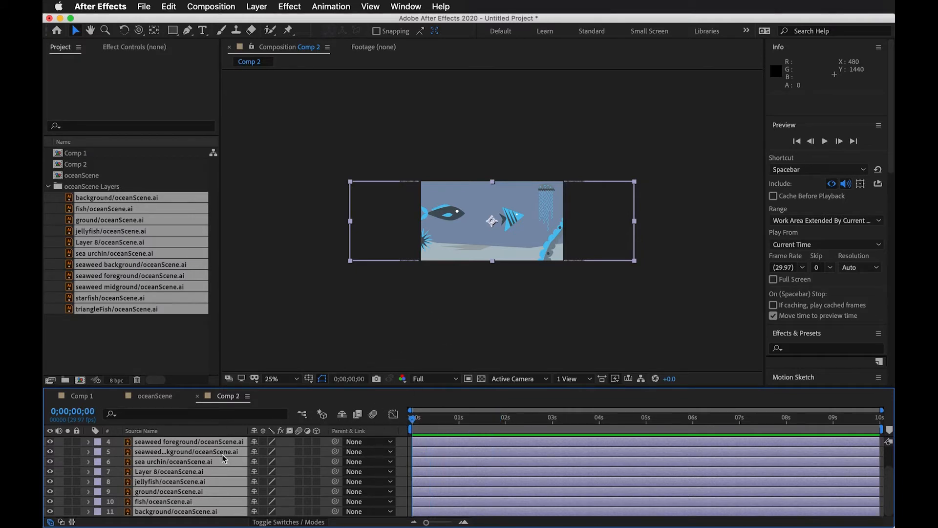
pyautogui.press('p')
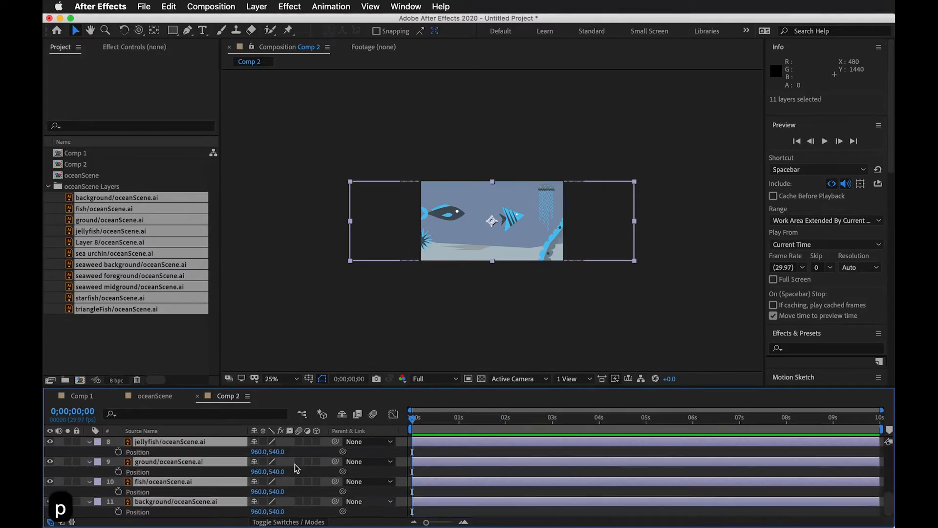
pyautogui.moveTo(275, 453); pyautogui.dragTo(814, 462)
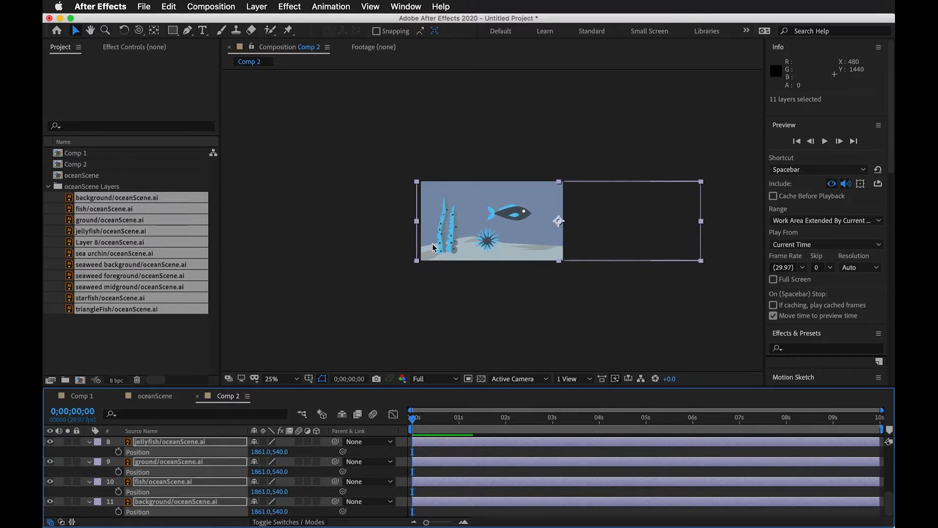
pyautogui.click(469, 337)
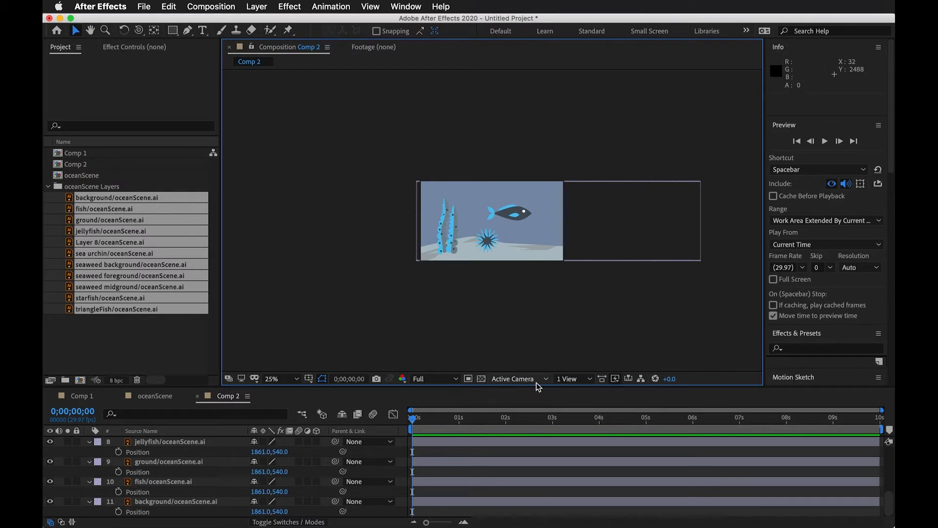
pyautogui.click(517, 379)
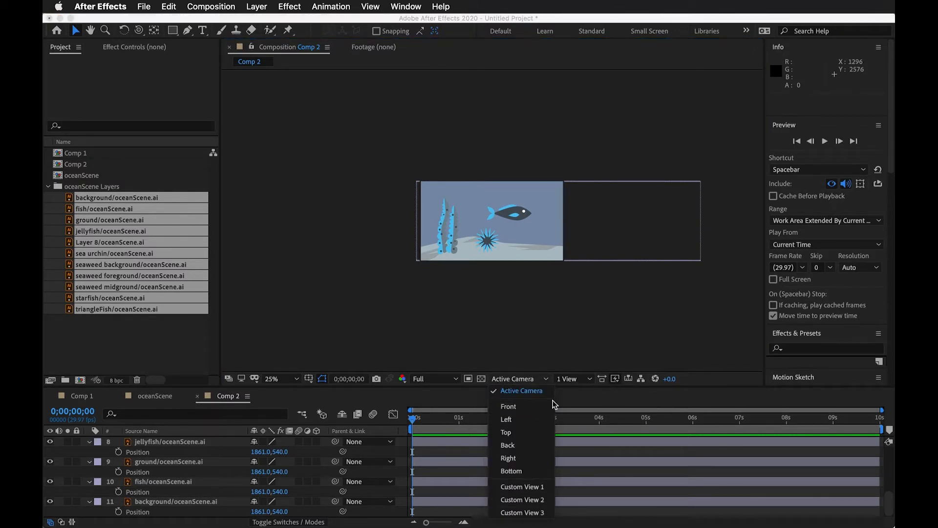
pyautogui.click(537, 390)
pyautogui.click(535, 379)
pyautogui.click(569, 398)
pyautogui.click(533, 380)
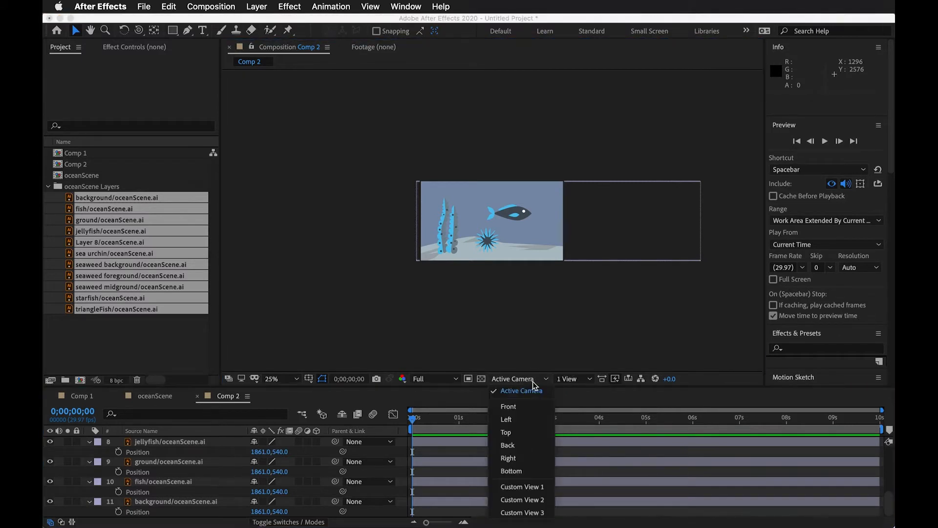
pyautogui.click(589, 396)
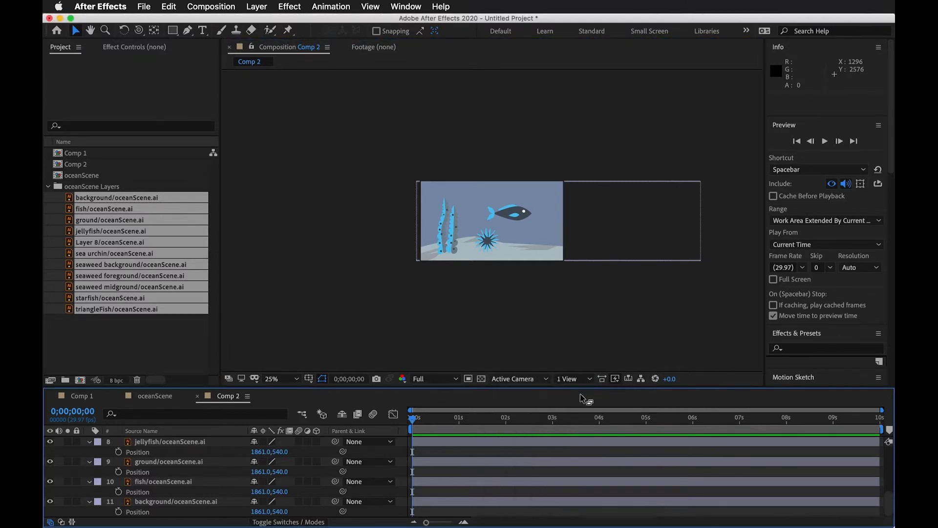
pyautogui.click(540, 379)
pyautogui.click(580, 398)
pyautogui.click(546, 380)
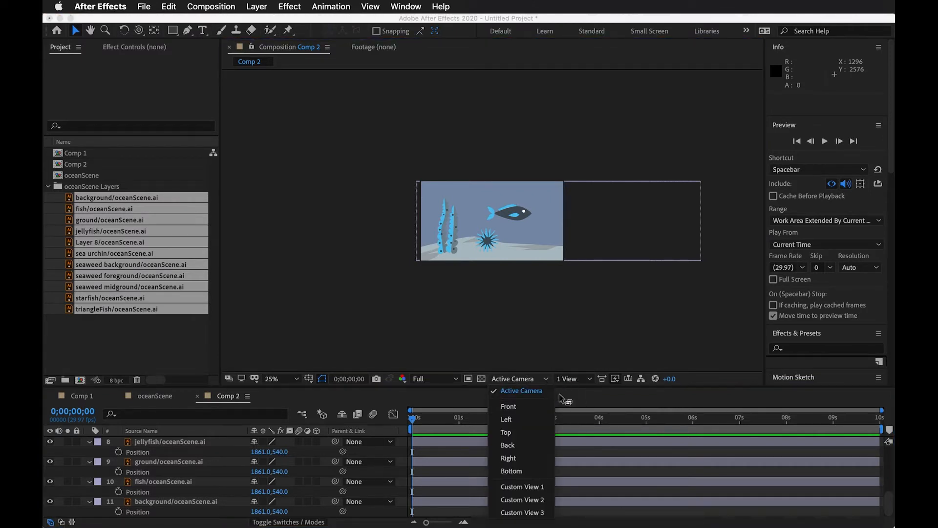
pyautogui.click(589, 396)
# Step: Split the composition viewer into 2 Views - Horizontal and make the Top view active
pyautogui.click(587, 382)
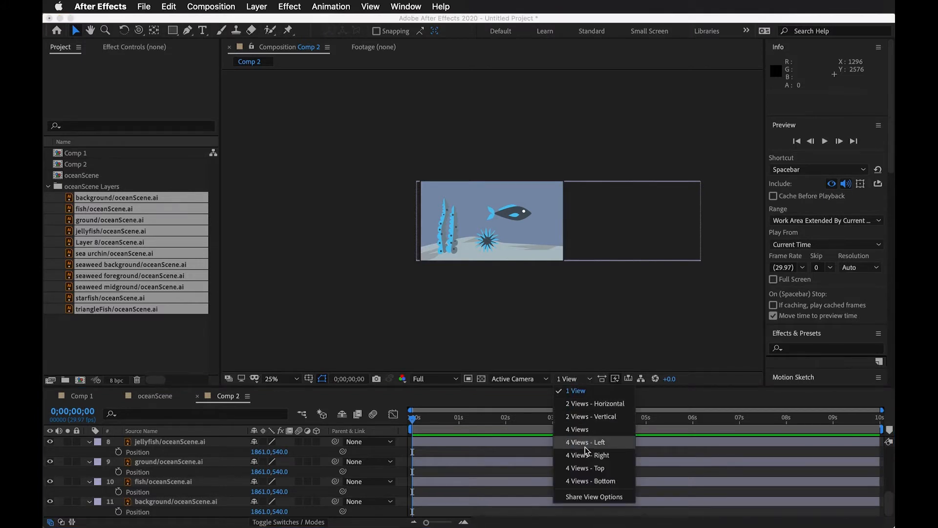
pyautogui.click(584, 403)
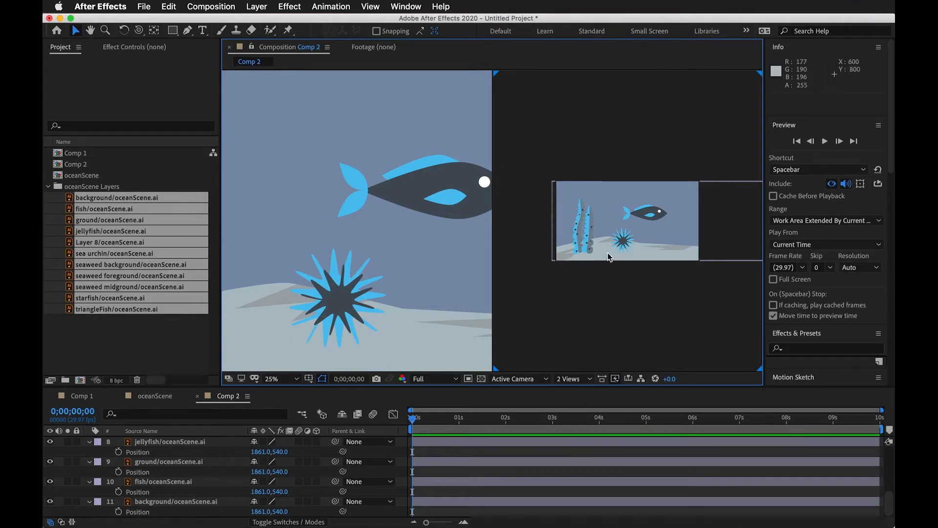
pyautogui.click(367, 328)
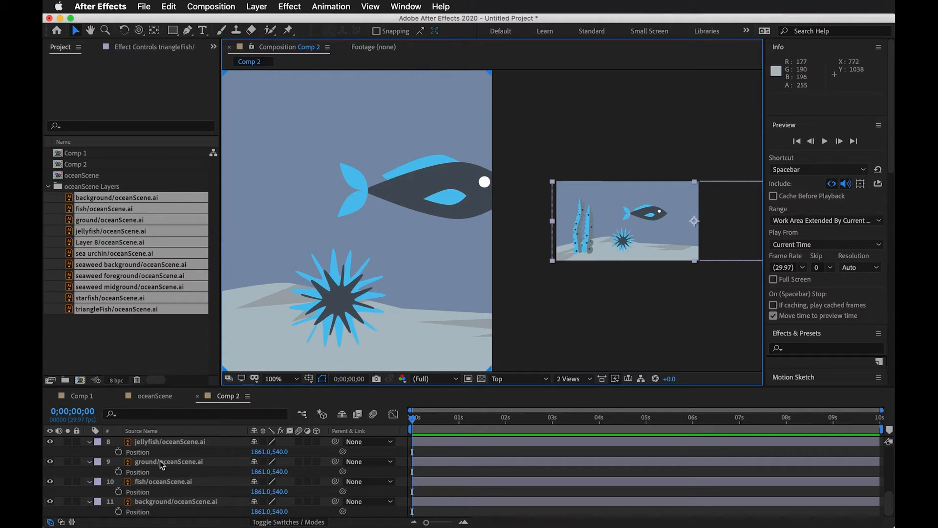
# Step: Select all the layers in Comp 2 and turn them into 3D layers
pyautogui.scroll(5, 161, 464)
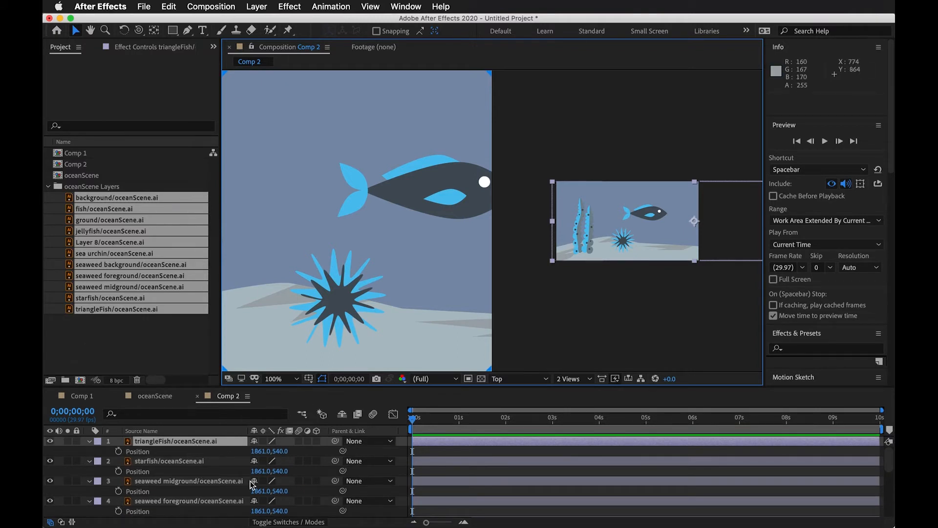
pyautogui.press('super+a')
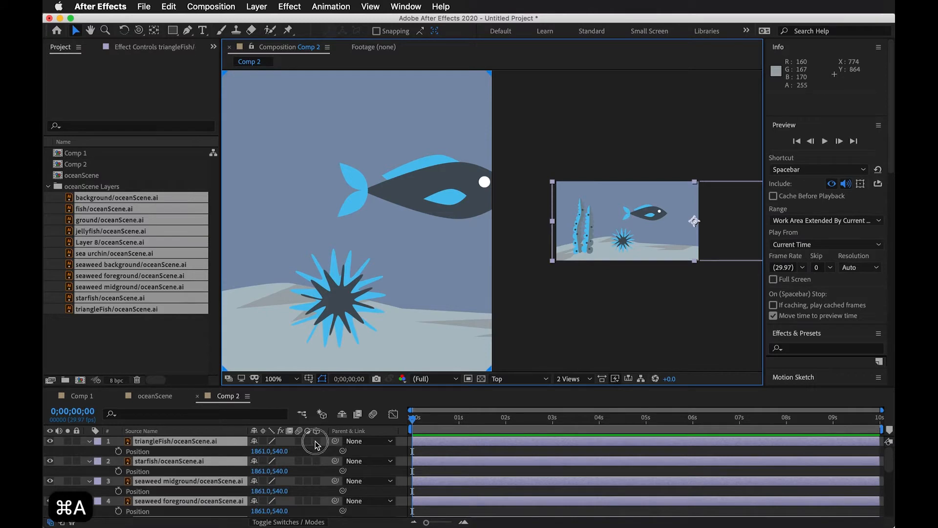
pyautogui.click(316, 440)
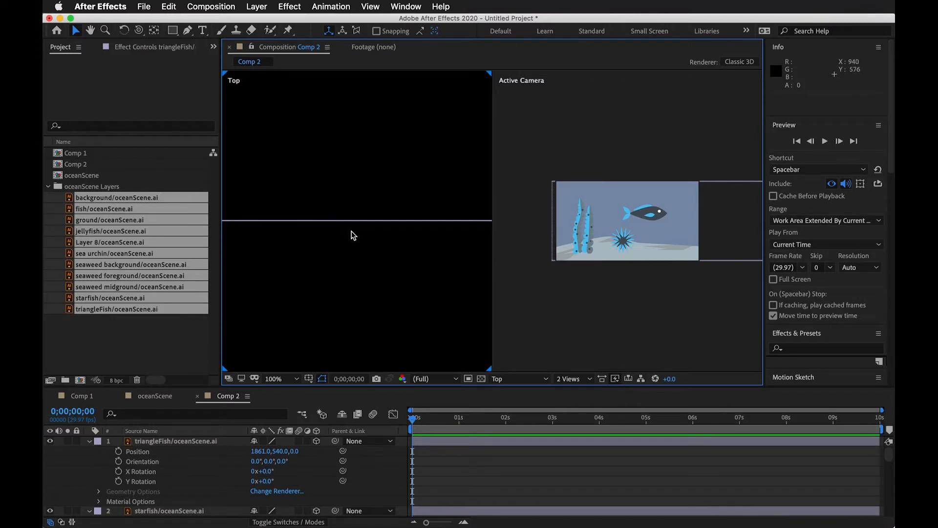
# Step: Zoom the Top view out to 25% to examine the 3D layers edge-on
pyautogui.press(',')
pyautogui.press(',')
pyautogui.press(',')
pyautogui.press(',')
pyautogui.press(',')
pyautogui.press(',')
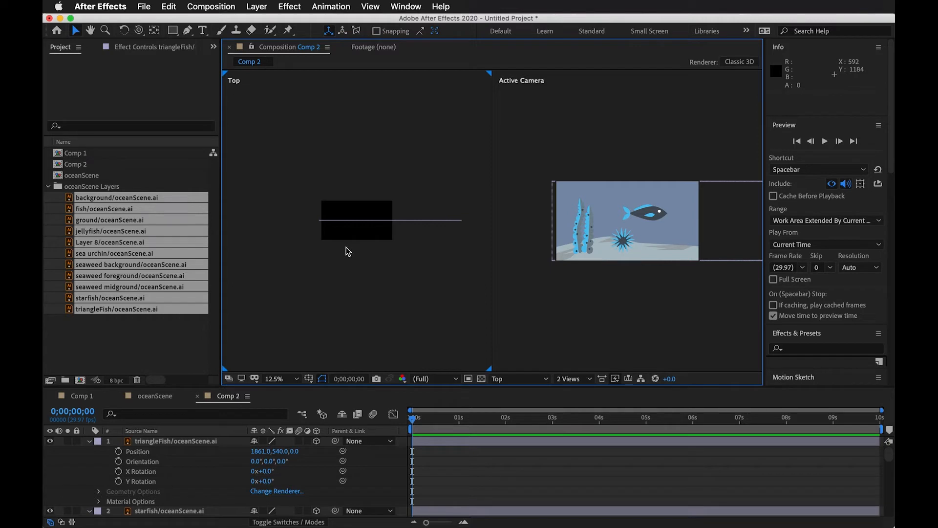
pyautogui.scroll(4, 346, 228)
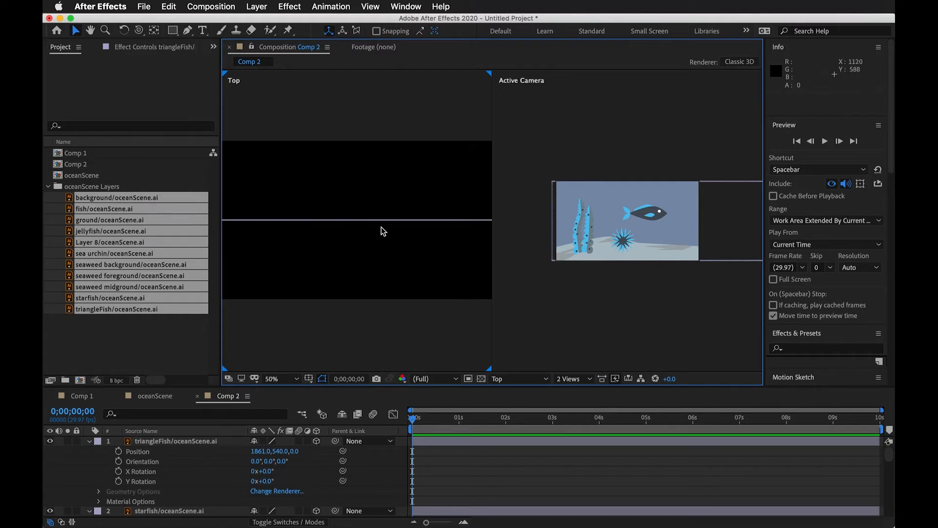
pyautogui.scroll(-2, 362, 283)
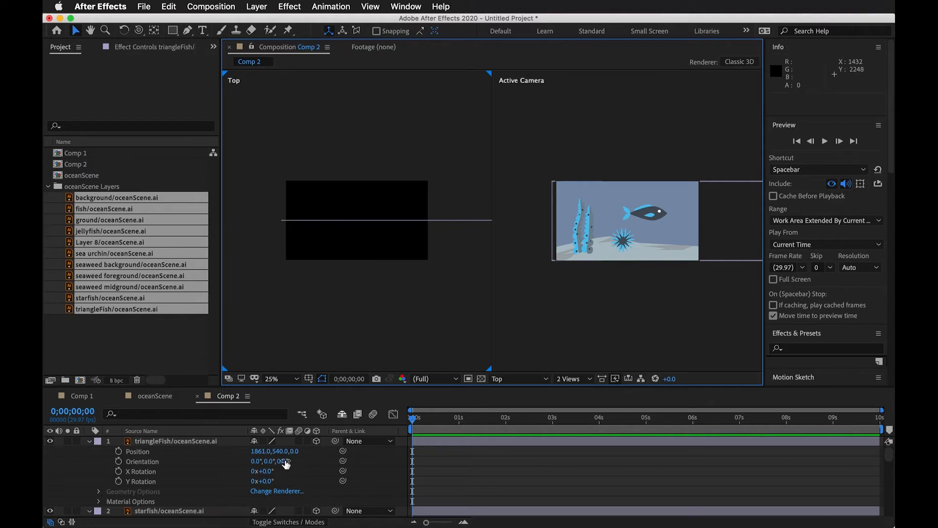
# Step: Collapse the expanded transform properties of all the layers in Comp 2
pyautogui.scroll(-3, 296, 461)
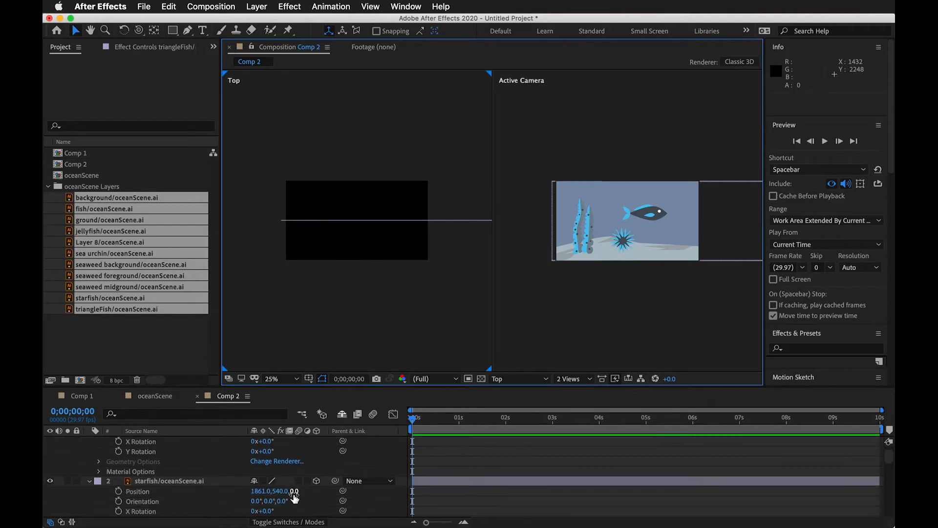
pyautogui.scroll(3, 295, 494)
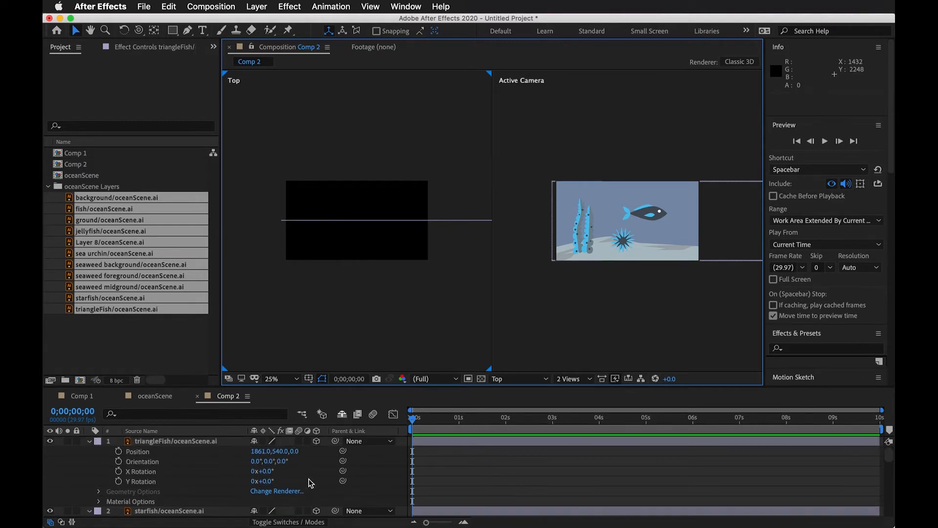
pyautogui.click(198, 443)
pyautogui.scroll(-15, 195, 443)
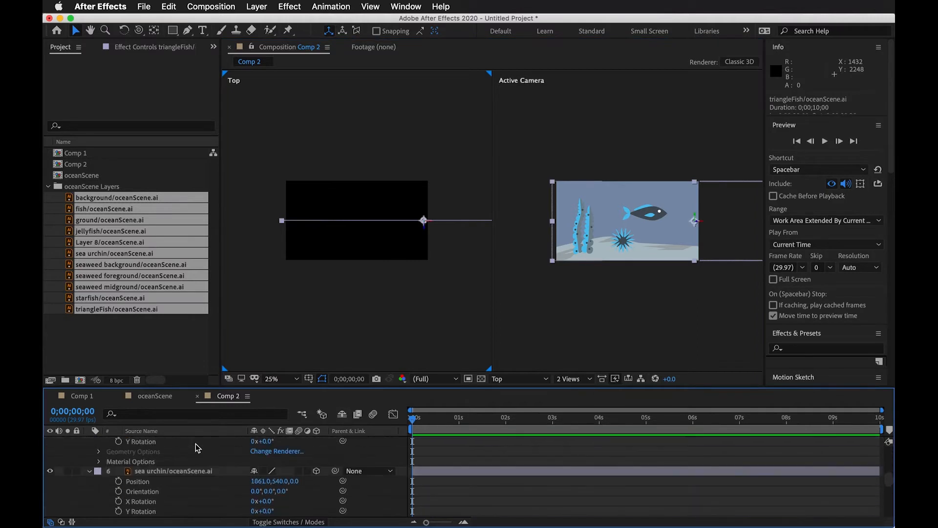
pyautogui.scroll(15, 195, 449)
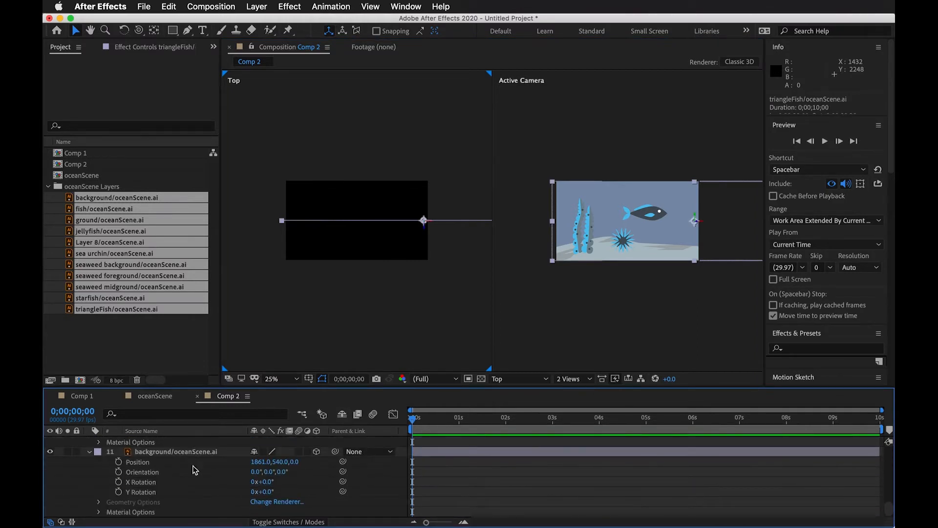
pyautogui.press('super+a')
pyautogui.press('u')
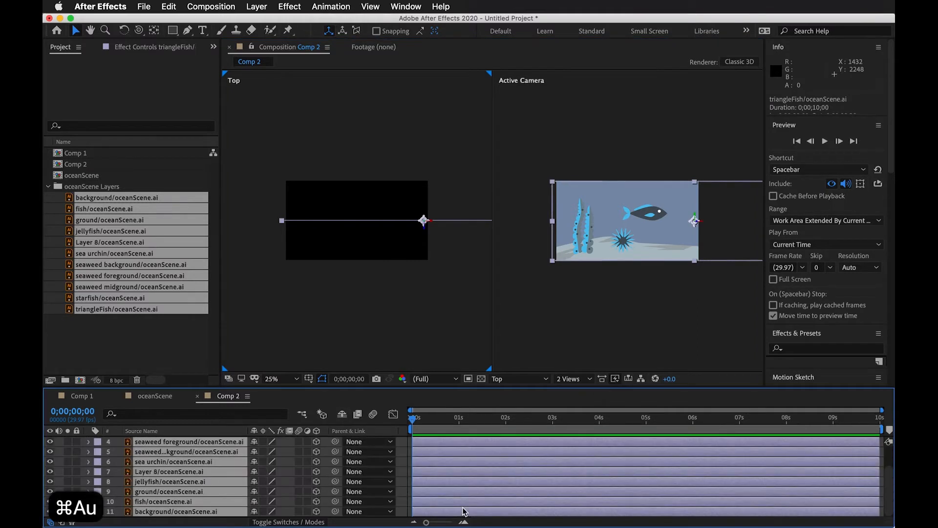
# Step: Reveal the background layer's Position and push the layer back in depth to a Z value of 1412
pyautogui.click(518, 418)
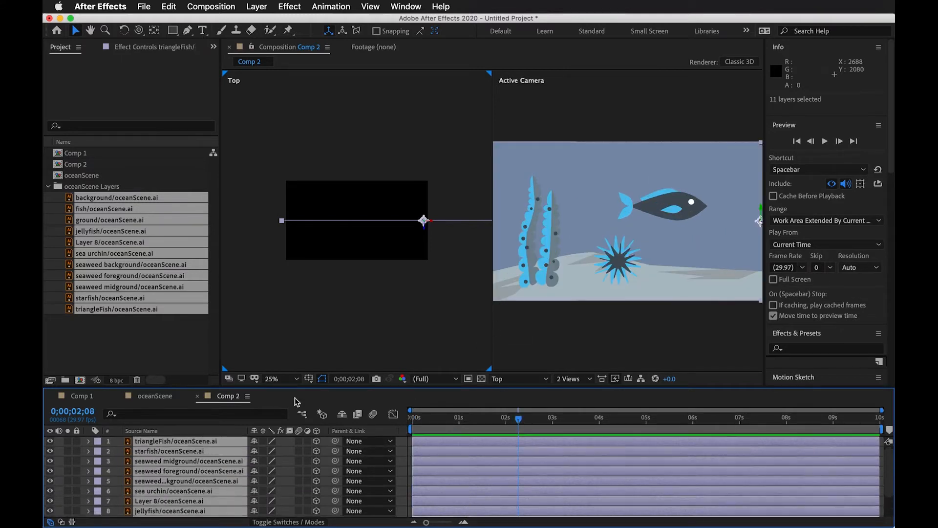
pyautogui.click(330, 339)
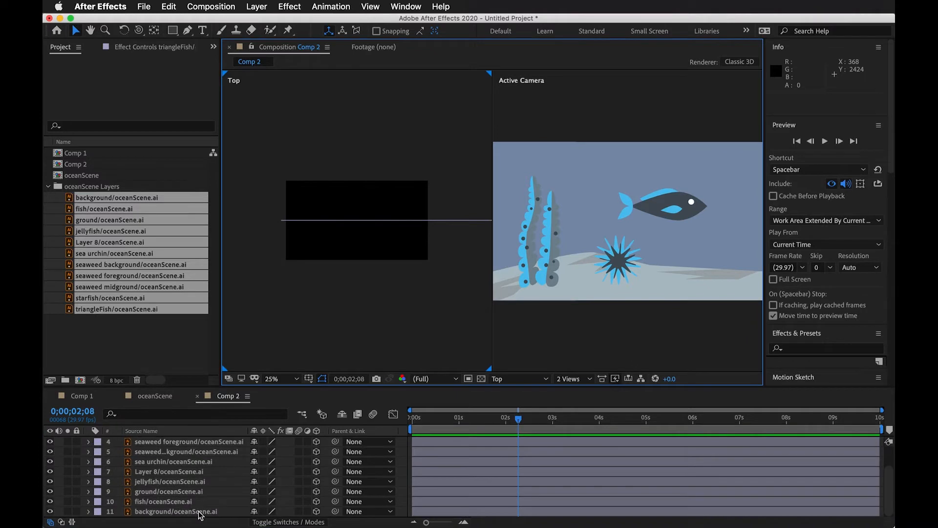
pyautogui.click(200, 513)
pyautogui.scroll(-3, 373, 251)
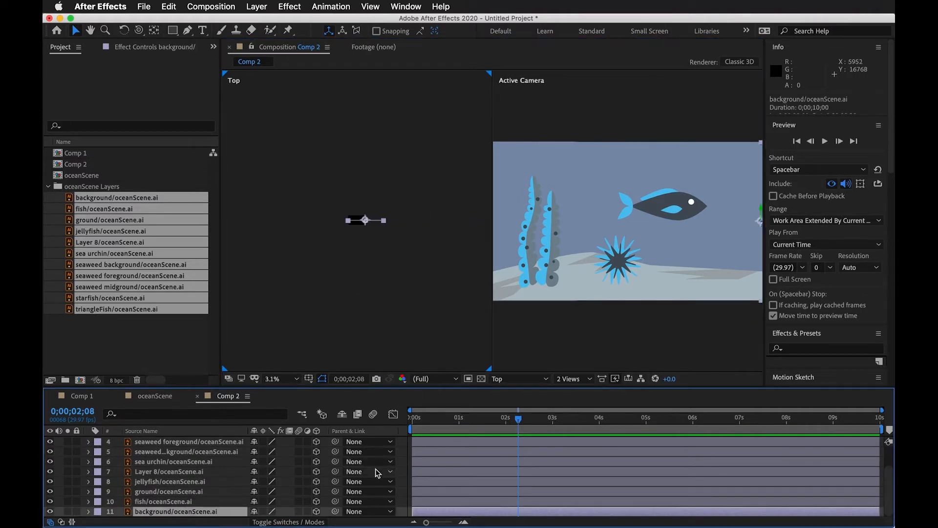
pyautogui.press('p')
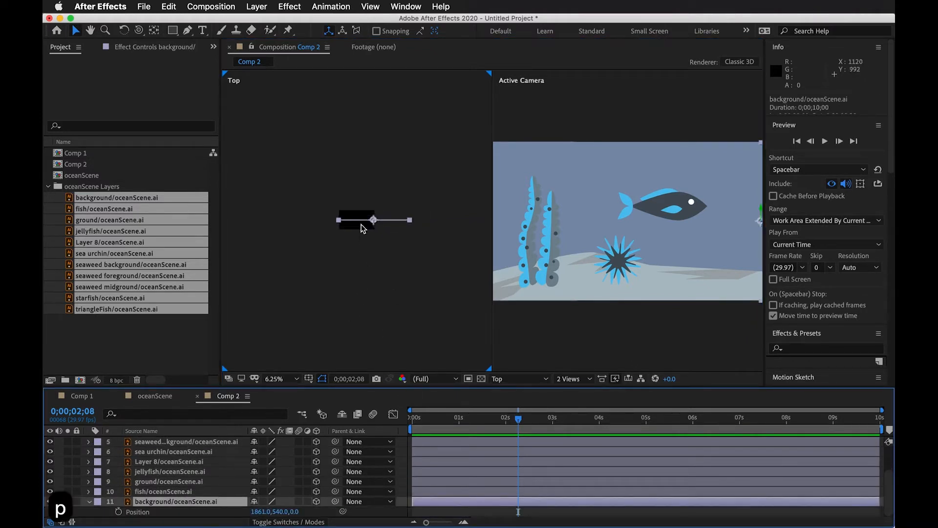
pyautogui.scroll(1, 361, 234)
pyautogui.moveTo(295, 513); pyautogui.dragTo(830, 451)
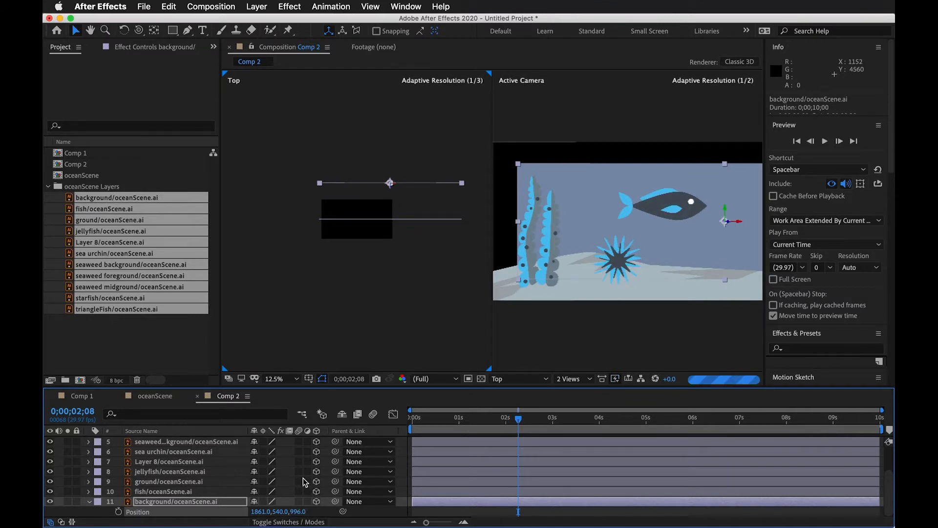
pyautogui.moveTo(295, 511); pyautogui.dragTo(714, 224)
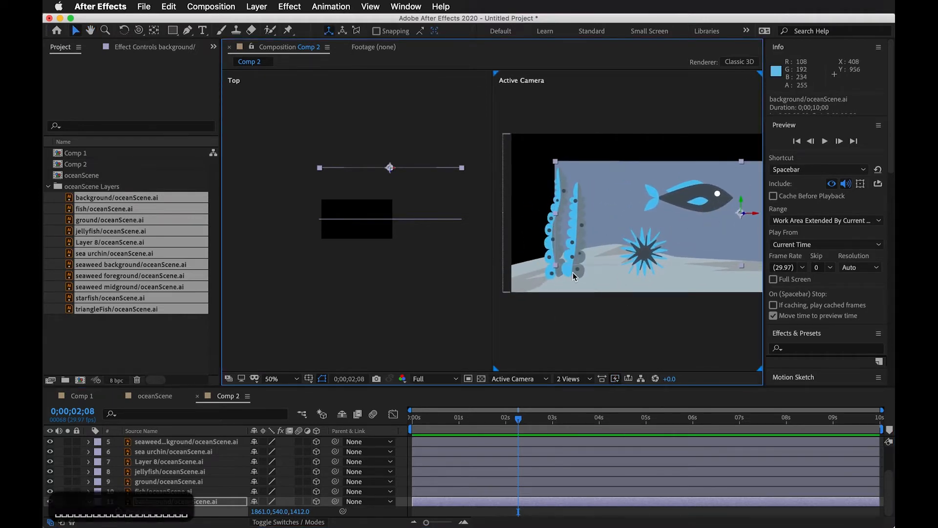
# Step: Return the current time to the start of Comp 2 and set the background layer's Z position to 2000
pyautogui.moveTo(519, 419); pyautogui.dragTo(442, 419)
pyautogui.moveTo(640, 414); pyautogui.dragTo(466, 428)
pyautogui.press('space')
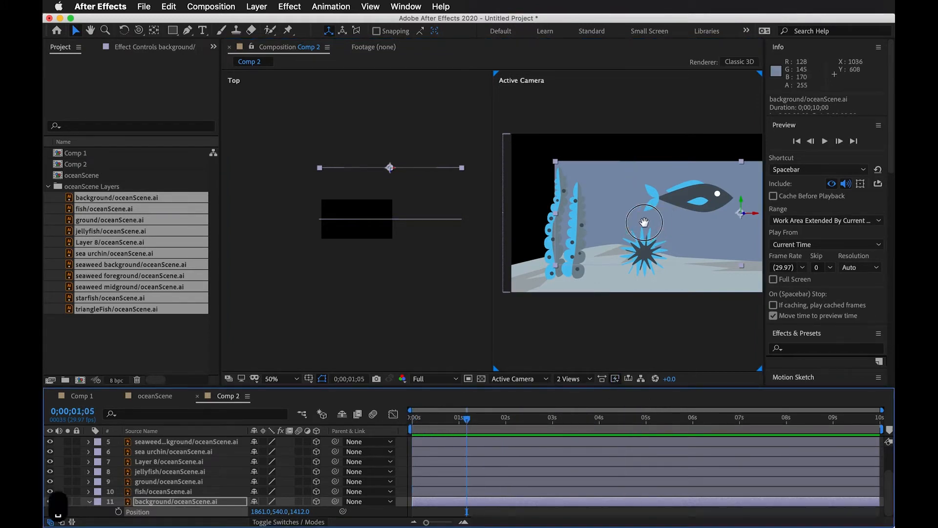
pyautogui.moveTo(651, 222); pyautogui.dragTo(623, 221)
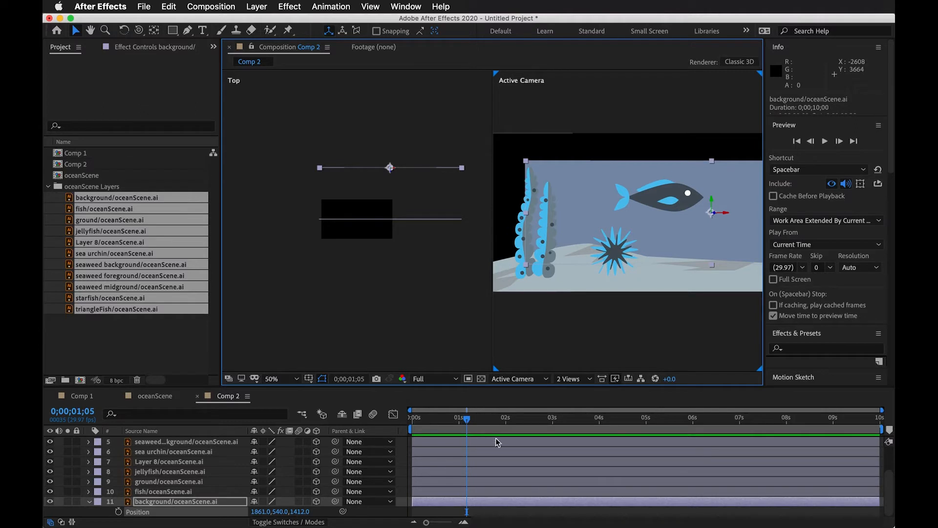
pyautogui.moveTo(466, 419); pyautogui.dragTo(390, 425)
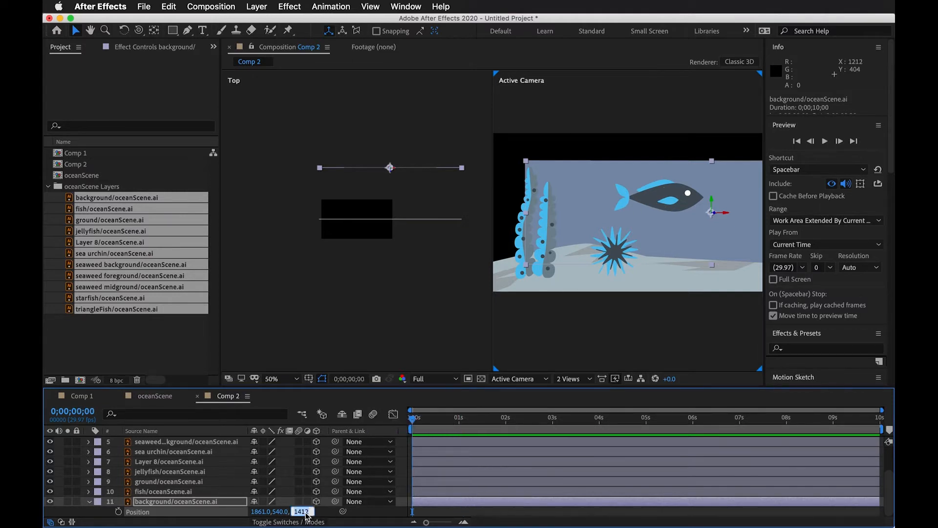
pyautogui.write('2000')
pyautogui.press('Return')
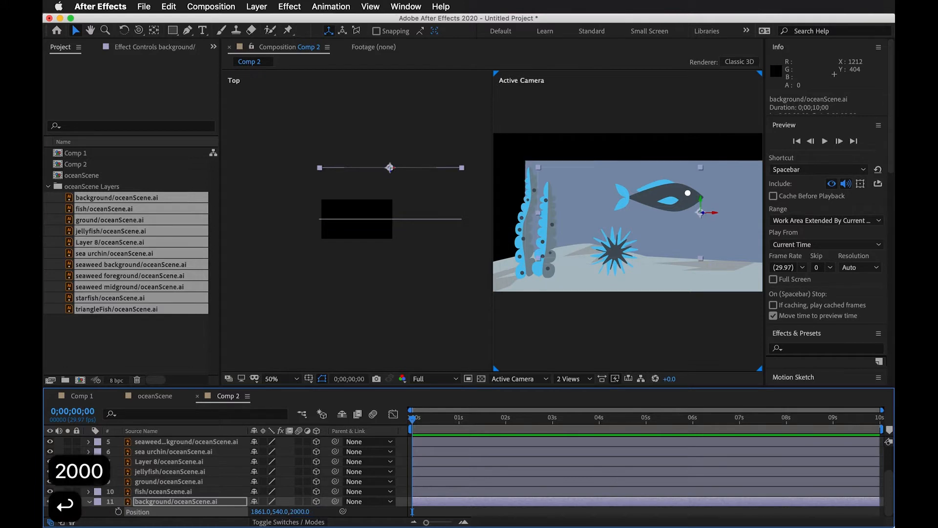
# Step: Scale the background layer up to 188% so it fills the frame in the Active Camera view
pyautogui.press(',')
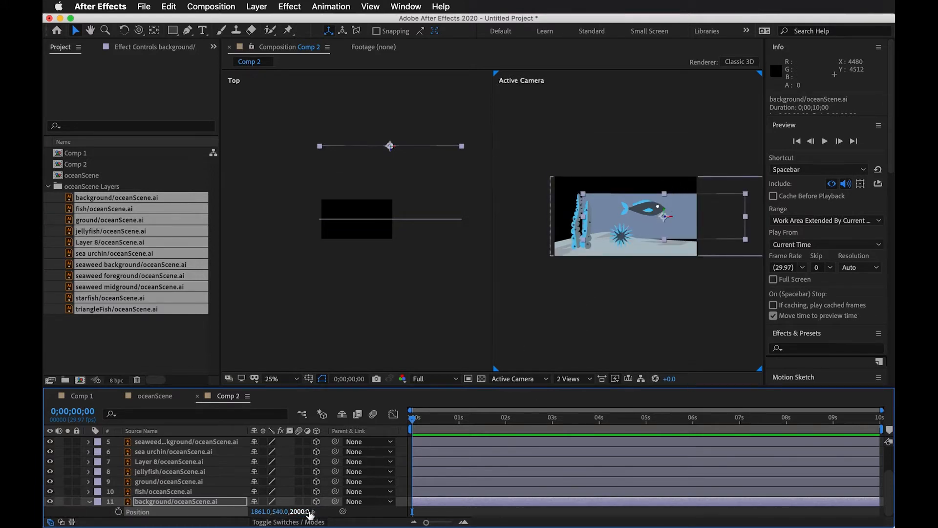
pyautogui.press('s')
pyautogui.moveTo(306, 512); pyautogui.dragTo(352, 500)
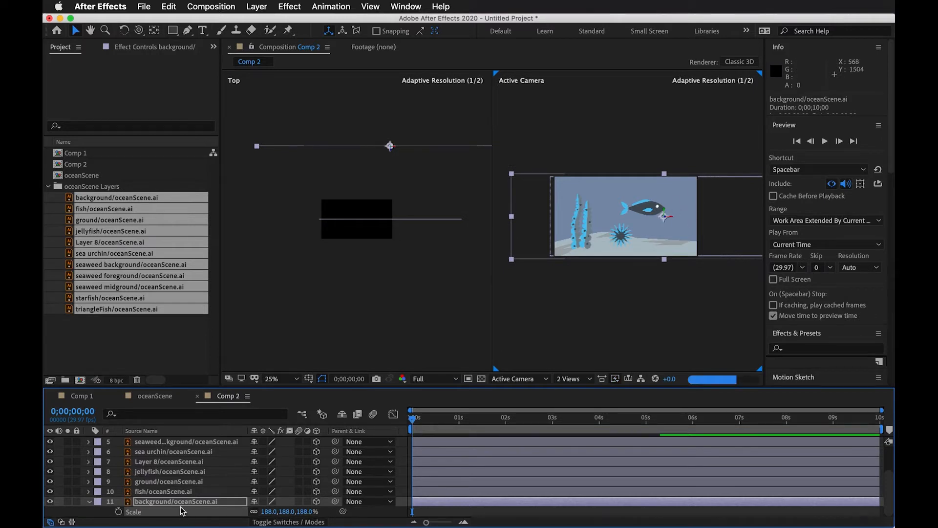
pyautogui.click(173, 491)
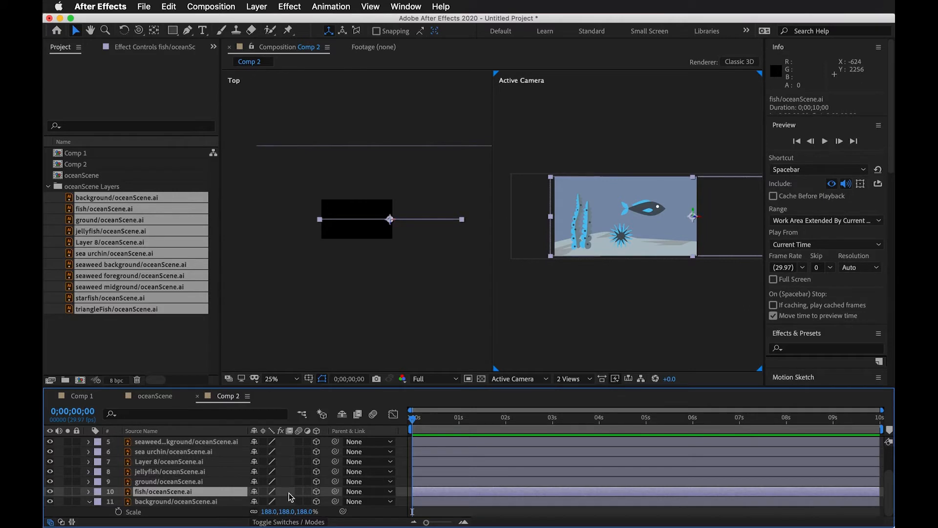
pyautogui.press('v')
pyautogui.moveTo(406, 229); pyautogui.dragTo(407, 207)
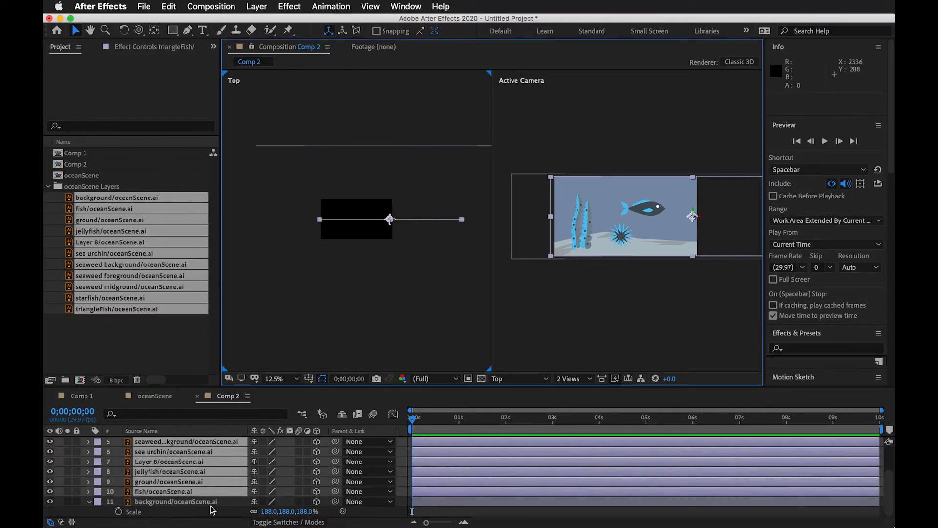
pyautogui.click(207, 502)
pyautogui.click(210, 492)
pyautogui.moveTo(397, 229); pyautogui.dragTo(395, 201)
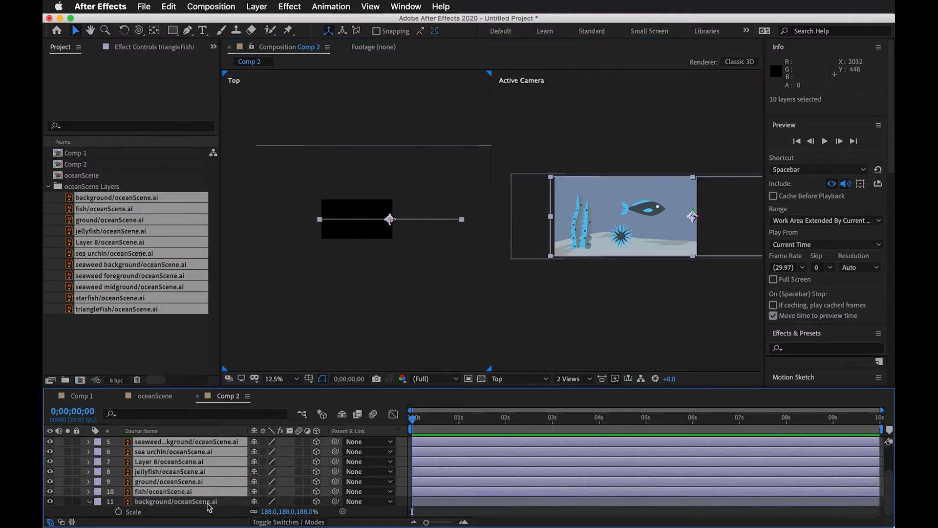
pyautogui.click(209, 503)
# Step: Push the fish layer back in depth in the Top view to a Z position of 872
pyautogui.click(195, 491)
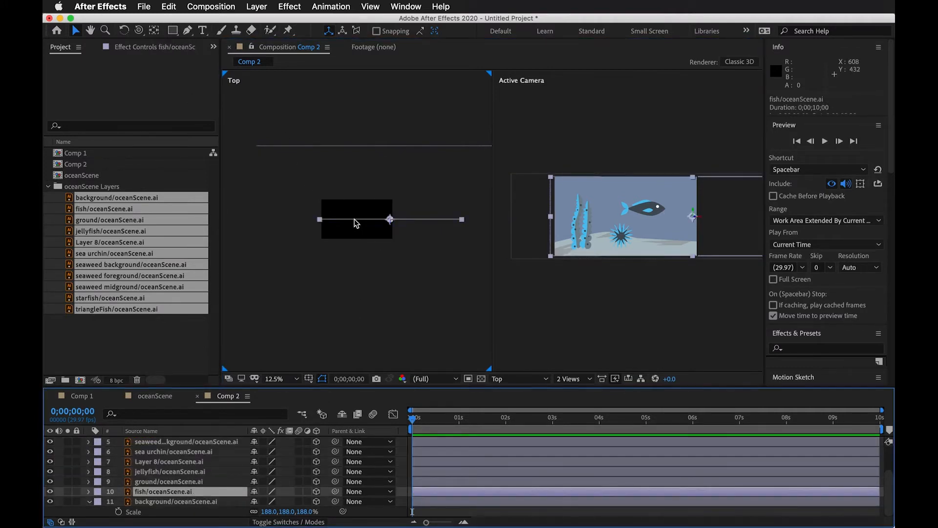
pyautogui.click(391, 220)
pyautogui.scroll(3, 392, 220)
pyautogui.press('space')
pyautogui.moveTo(475, 232); pyautogui.dragTo(432, 104)
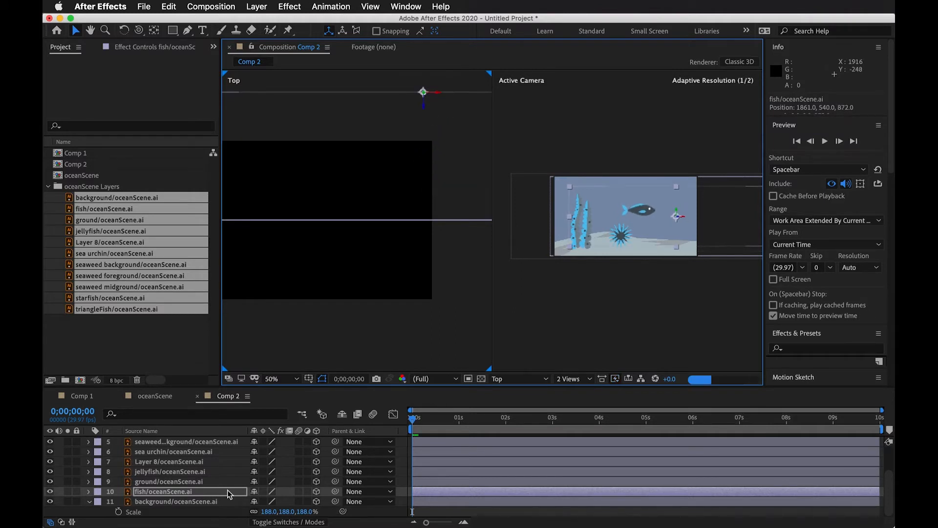
# Step: Push the ground layer back to a Z position of 676 and scale it up to 127% so it fills the frame
pyautogui.click(210, 482)
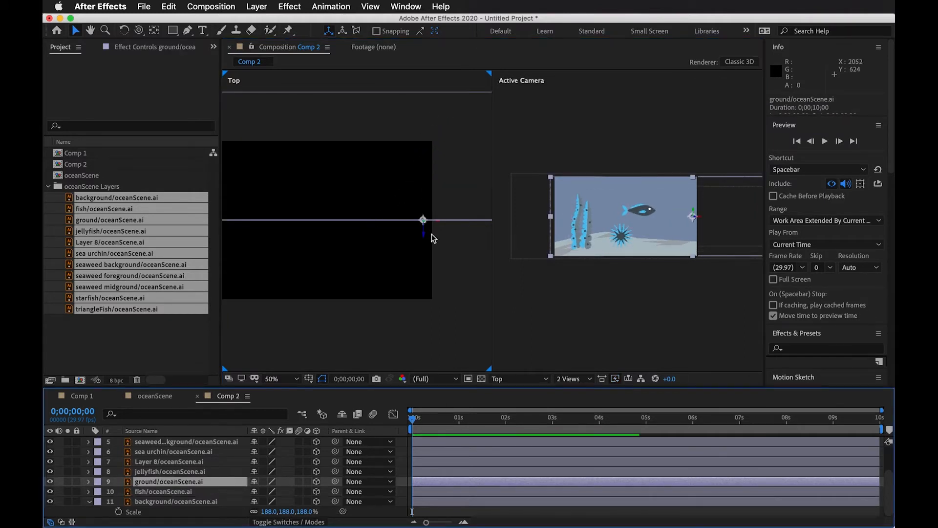
pyautogui.moveTo(425, 238); pyautogui.dragTo(424, 138)
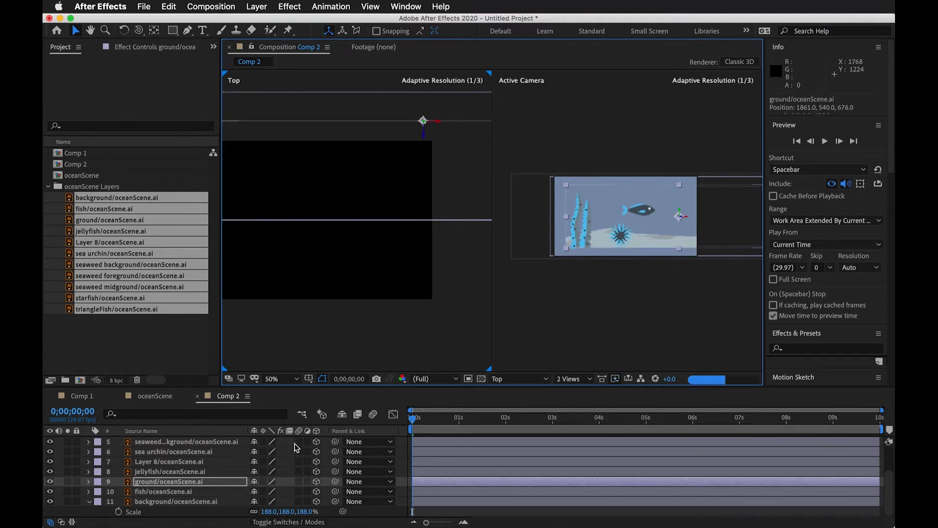
pyautogui.press('space')
pyautogui.moveTo(660, 250); pyautogui.dragTo(606, 247)
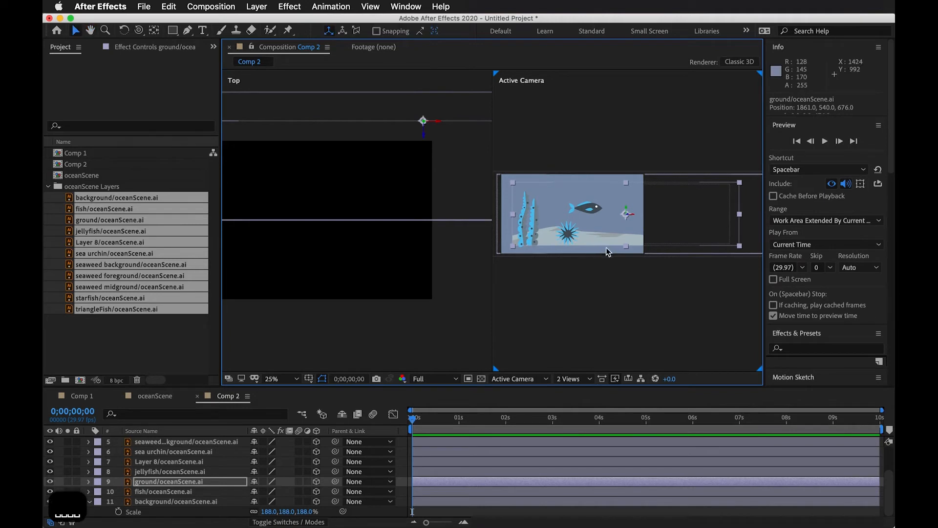
pyautogui.press('s')
pyautogui.moveTo(272, 491); pyautogui.dragTo(289, 490)
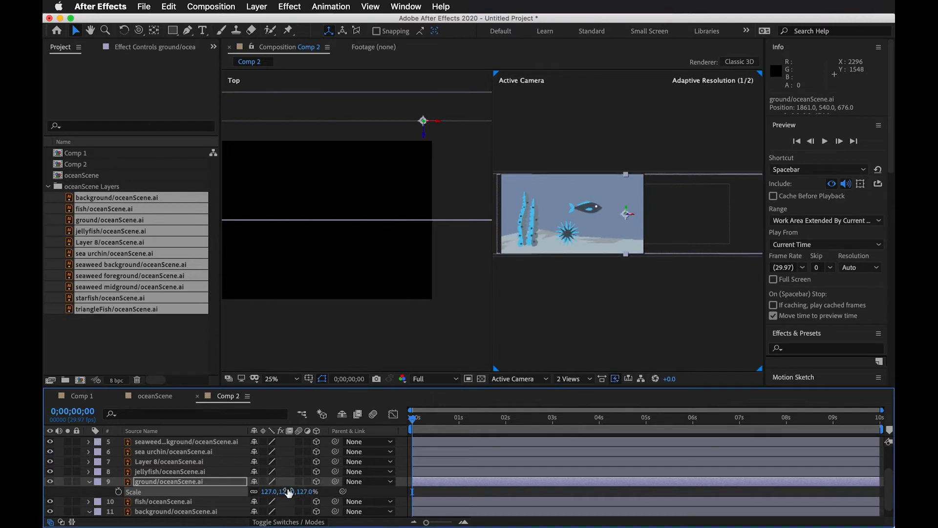
# Step: Bring the jellyfish layer forward to a Z position of -360 and hide Layer 8
pyautogui.click(213, 476)
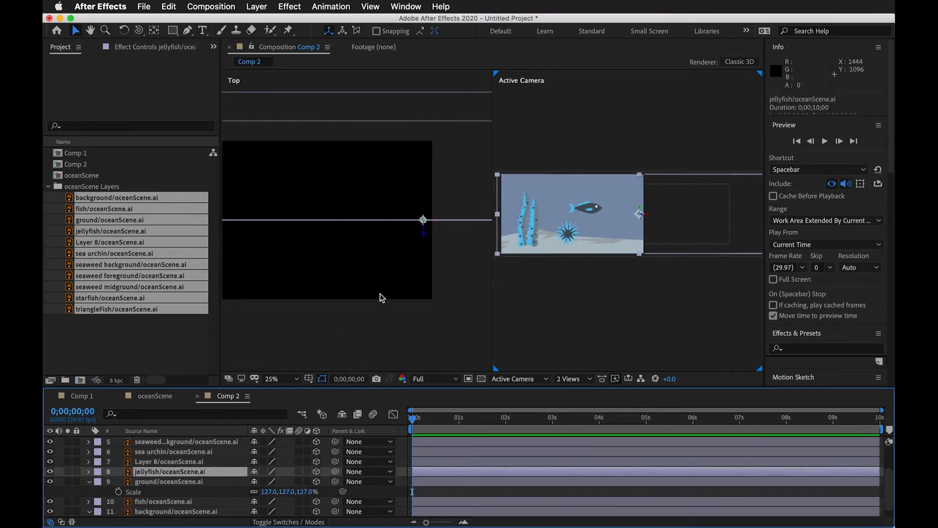
pyautogui.moveTo(427, 241); pyautogui.dragTo(423, 290)
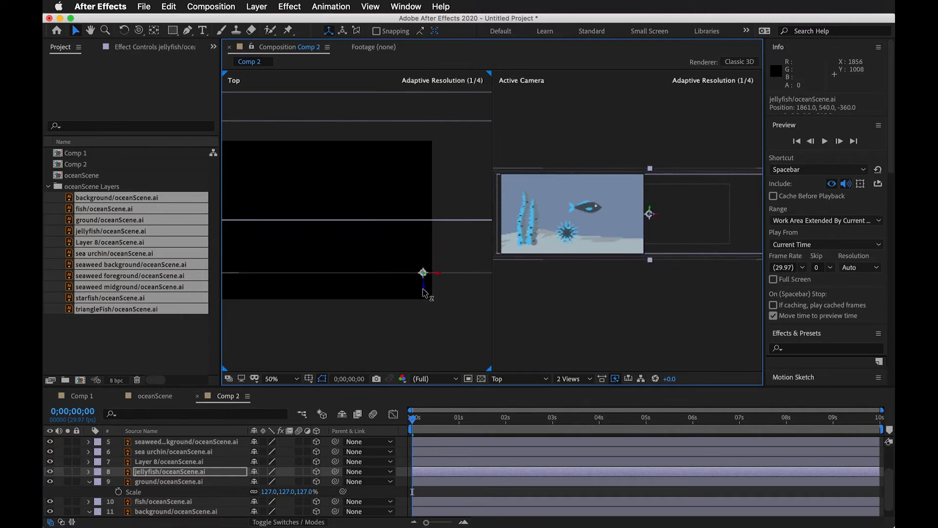
pyautogui.click(196, 454)
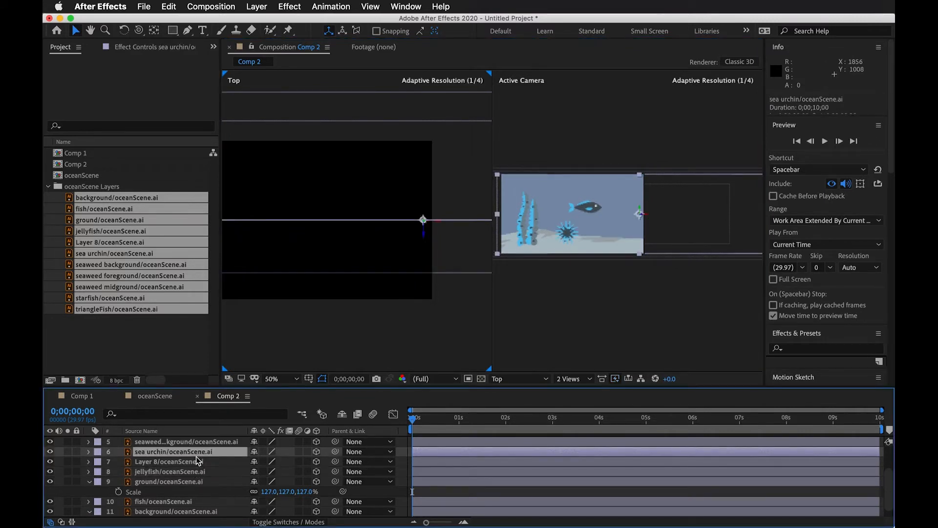
pyautogui.click(158, 462)
pyautogui.click(50, 461)
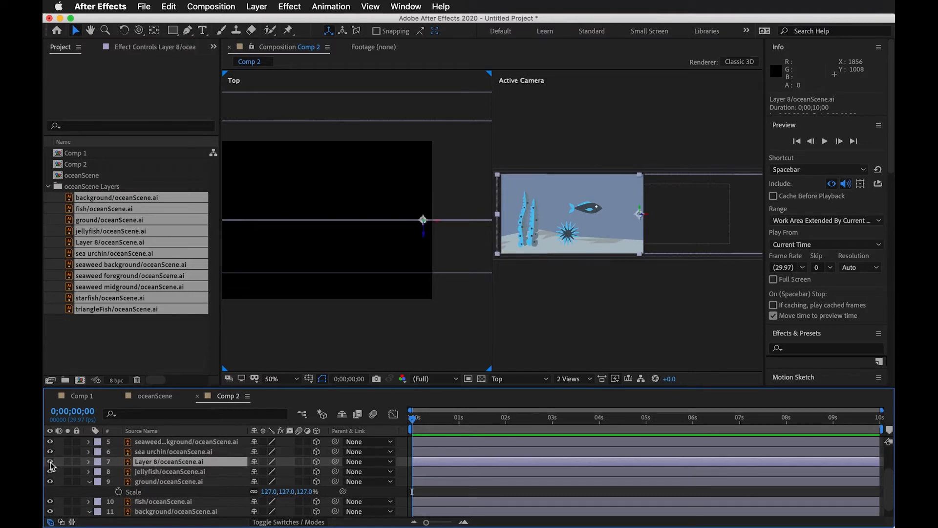
# Step: Push the sea urchin layer back in depth to a Z position of 440
pyautogui.click(169, 452)
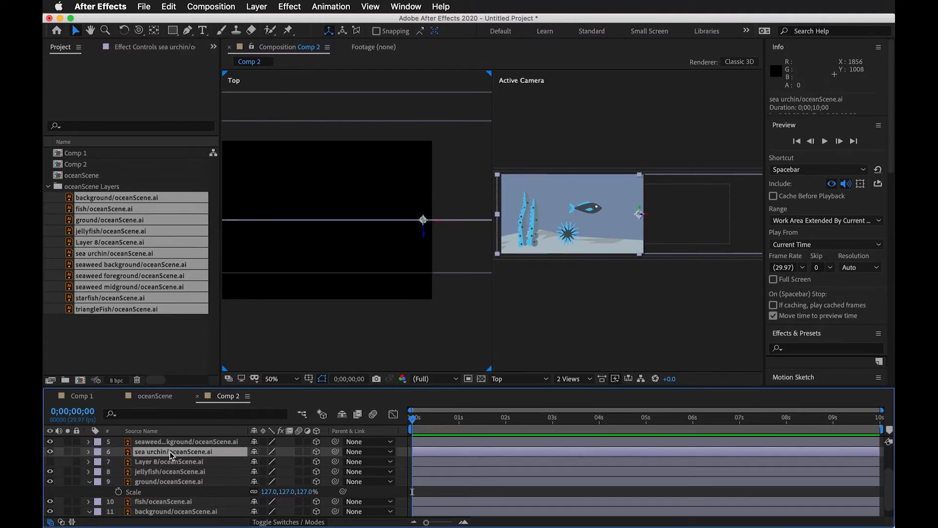
pyautogui.moveTo(423, 239); pyautogui.dragTo(420, 170)
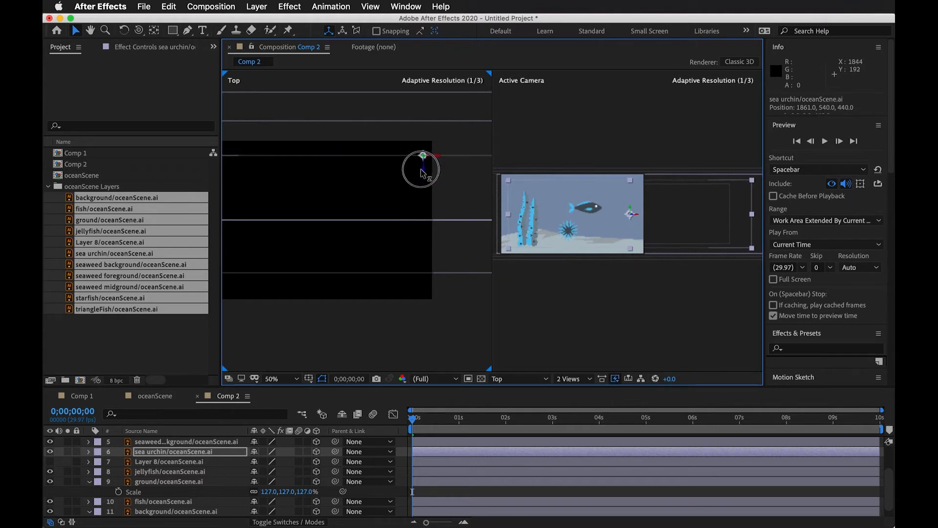
pyautogui.click(226, 441)
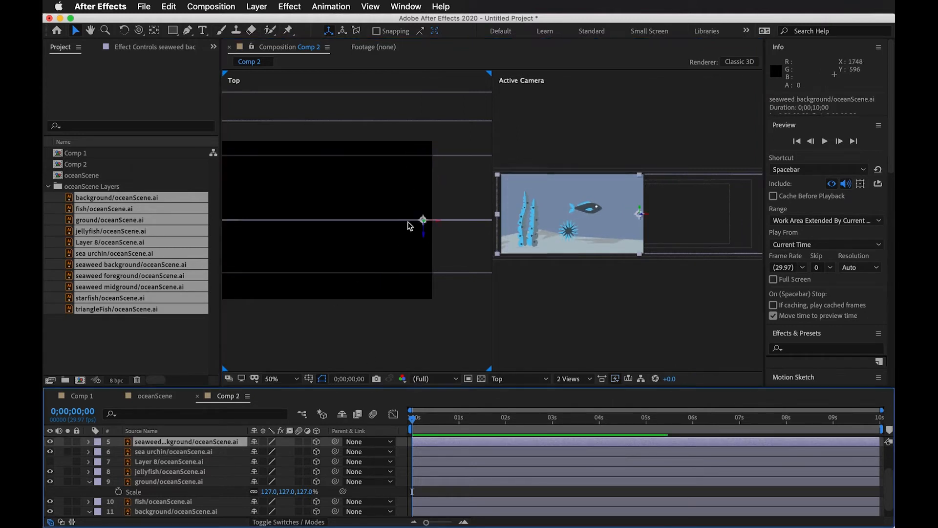
pyautogui.moveTo(421, 237); pyautogui.dragTo(206, 264)
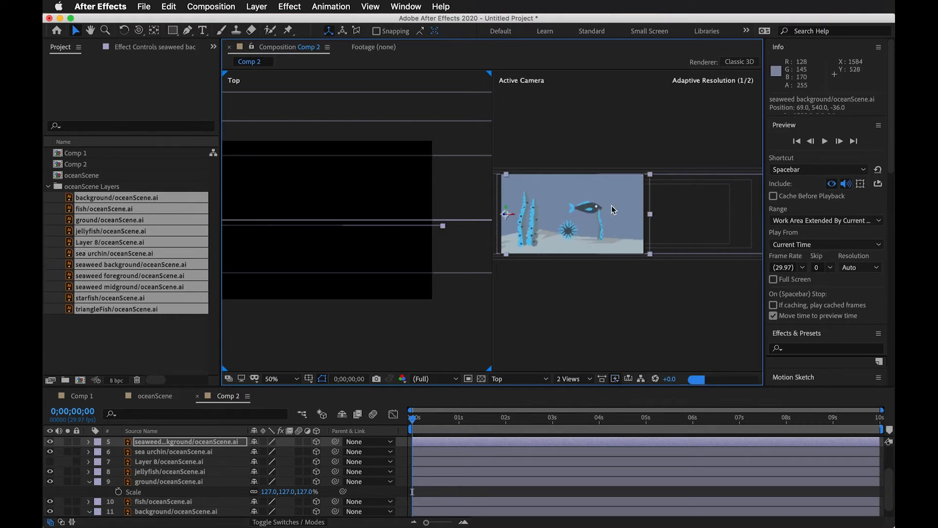
pyautogui.press('super+z')
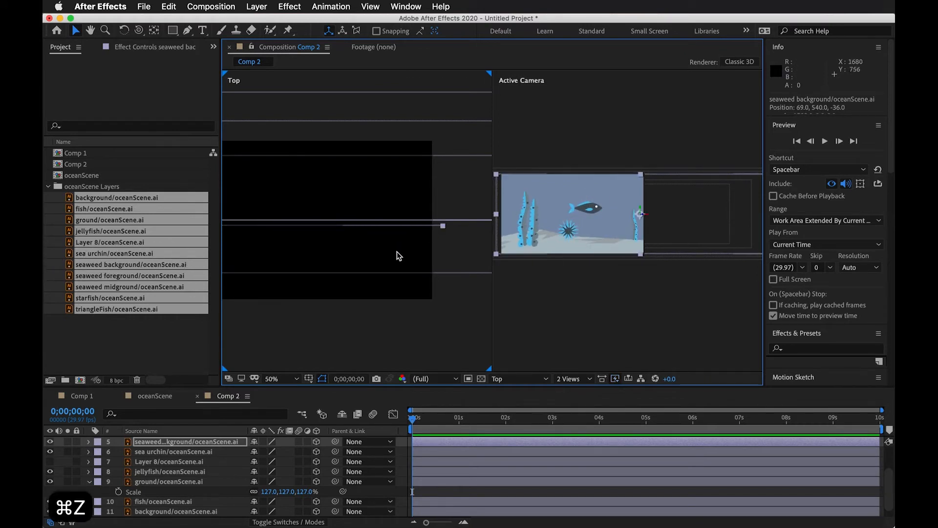
# Step: Push the seaweed background layer back to a Z position of 532, just behind the sea urchin layer
pyautogui.moveTo(448, 257); pyautogui.dragTo(331, 279)
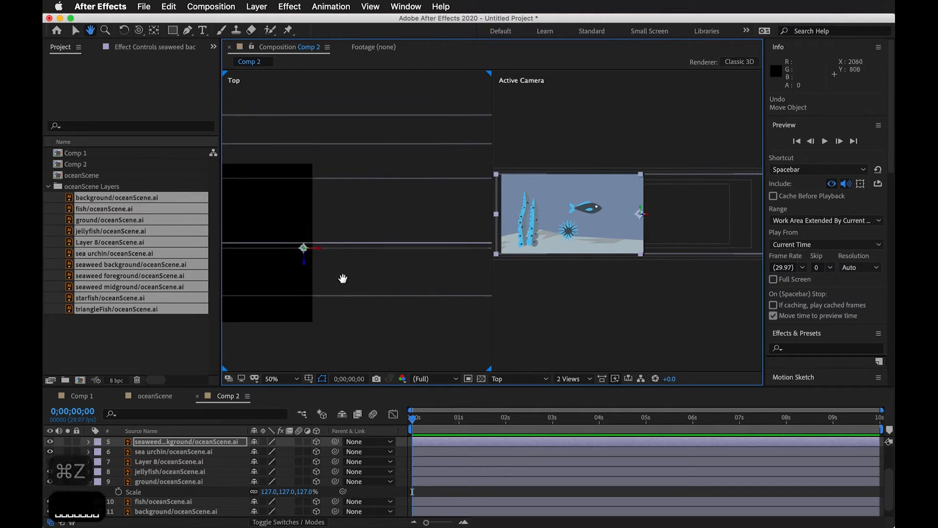
pyautogui.click(303, 247)
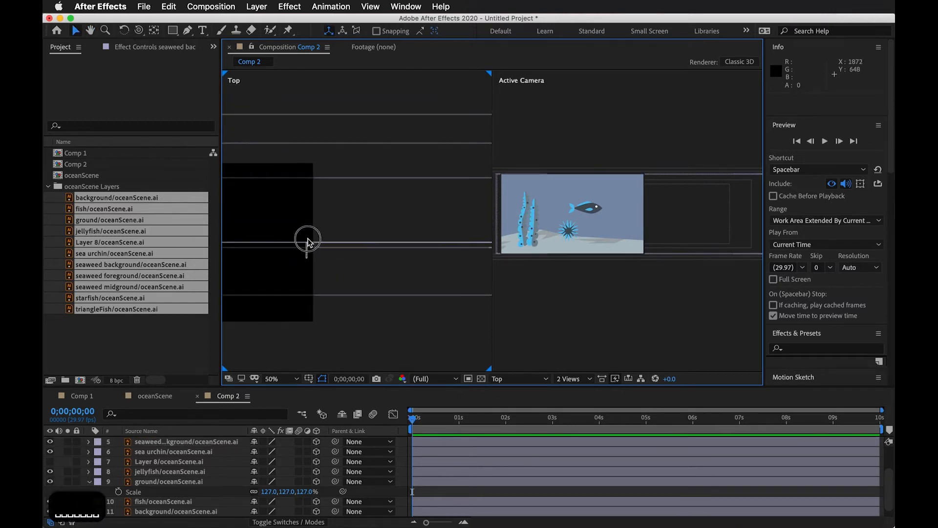
pyautogui.click(174, 449)
pyautogui.click(177, 443)
pyautogui.moveTo(304, 266); pyautogui.dragTo(324, 182)
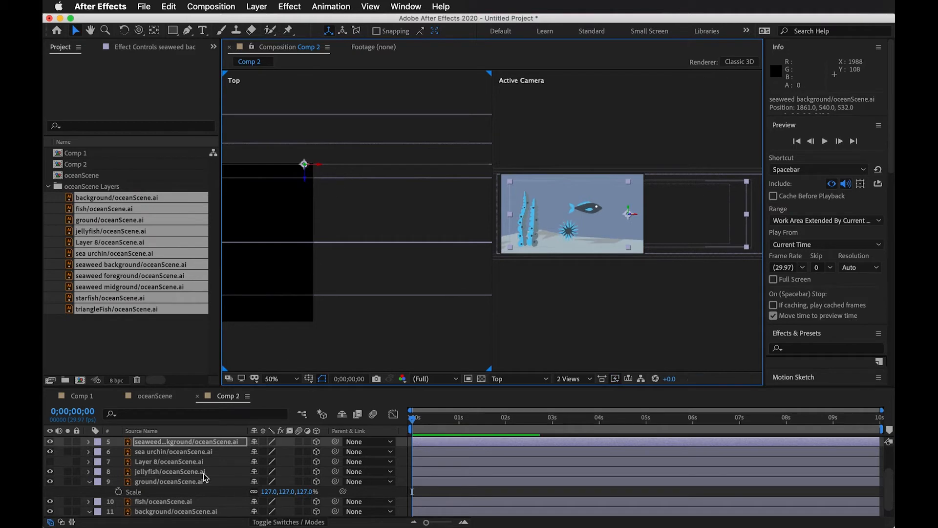
# Step: Bring the seaweed foreground layer forward in depth in the Top view, slightly in front of the jellyfish layer
pyautogui.scroll(4, 197, 466)
pyautogui.click(192, 471)
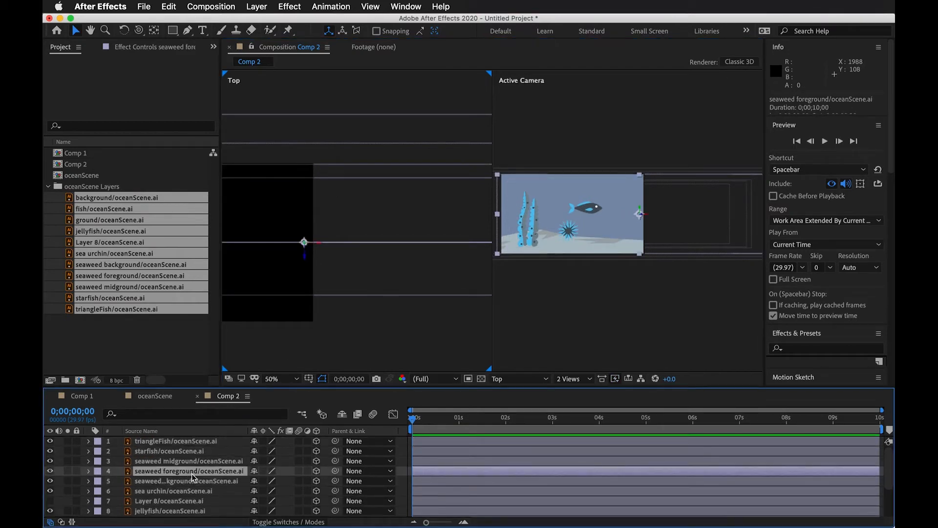
pyautogui.click(309, 259)
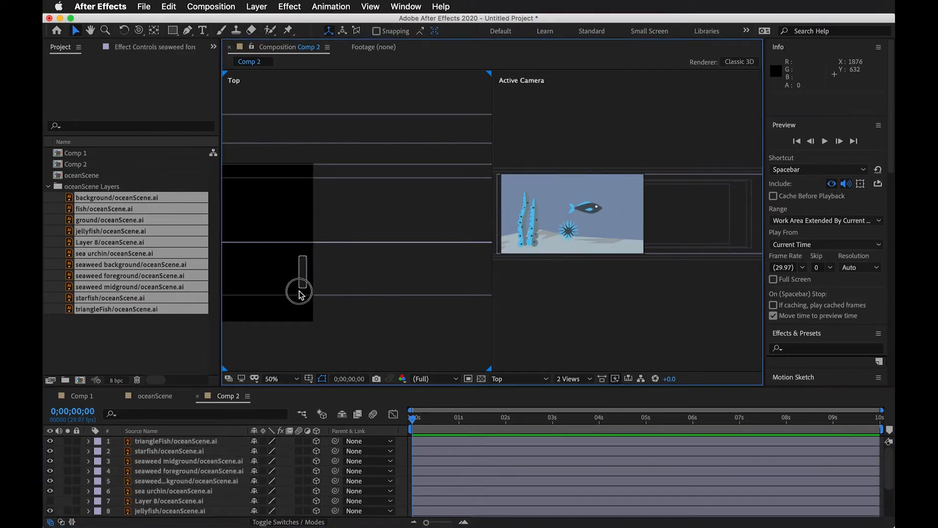
pyautogui.click(190, 471)
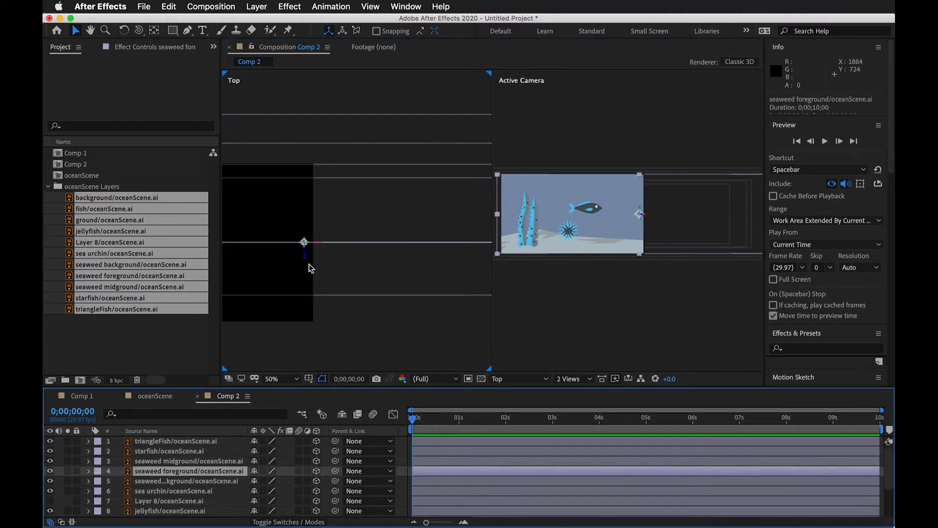
pyautogui.moveTo(306, 259); pyautogui.dragTo(299, 322)
# Step: Push the seaweed midground layer back to a Z position of 172 and bring the starfish layer forward to Z -224
pyautogui.click(203, 461)
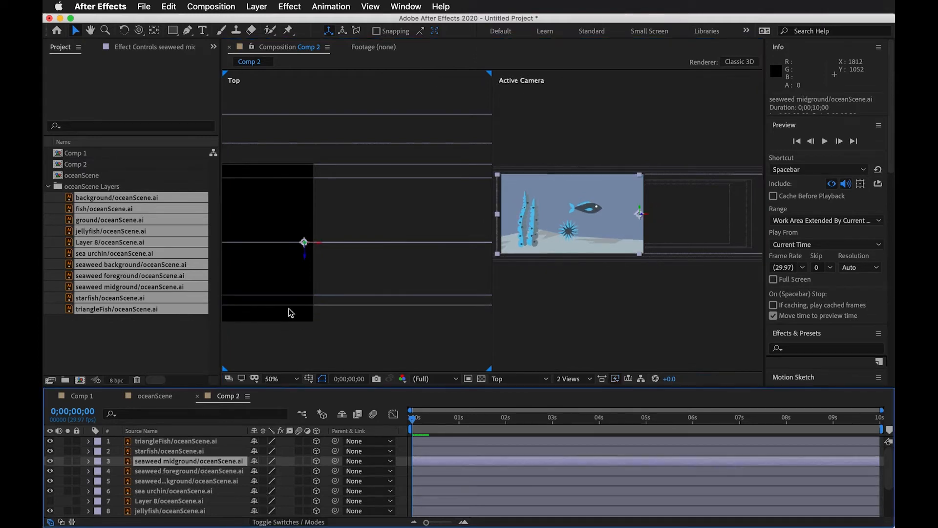
pyautogui.moveTo(303, 253); pyautogui.dragTo(311, 239)
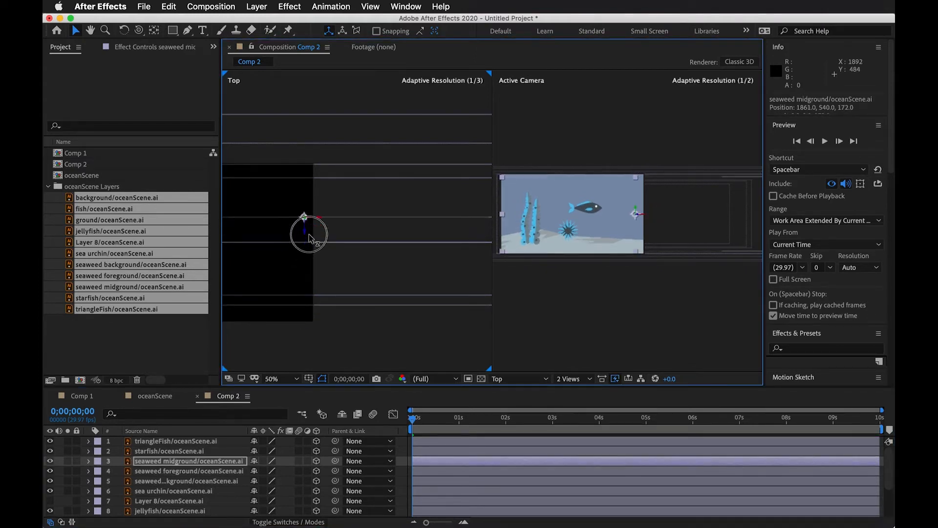
pyautogui.click(166, 451)
pyautogui.moveTo(307, 265); pyautogui.dragTo(304, 297)
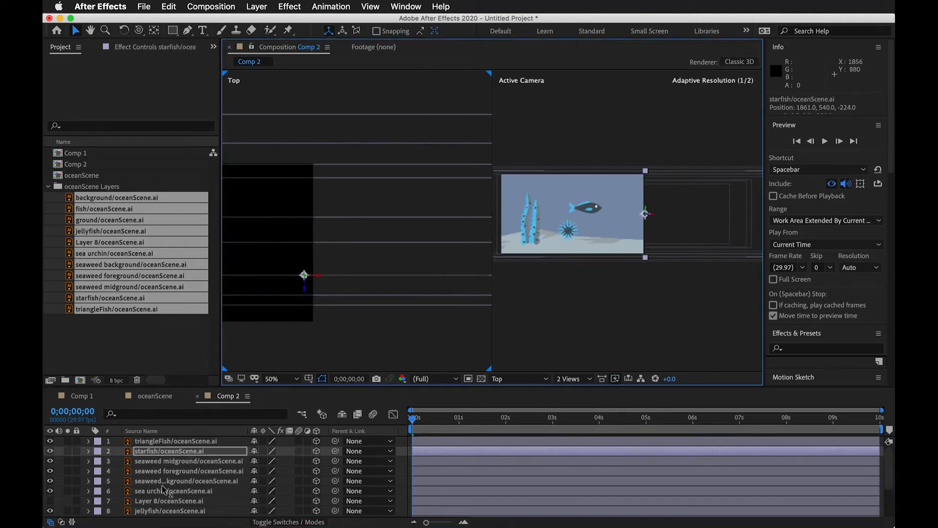
# Step: Shift the triangleFish layer slightly back in depth to a Z position of 12
pyautogui.click(182, 441)
pyautogui.click(307, 238)
pyautogui.moveTo(307, 238)
pyautogui.mouseDown()
pyautogui.moveTo(315, 197)
pyautogui.moveTo(306, 264)
pyautogui.moveTo(304, 256)
pyautogui.mouseUp()
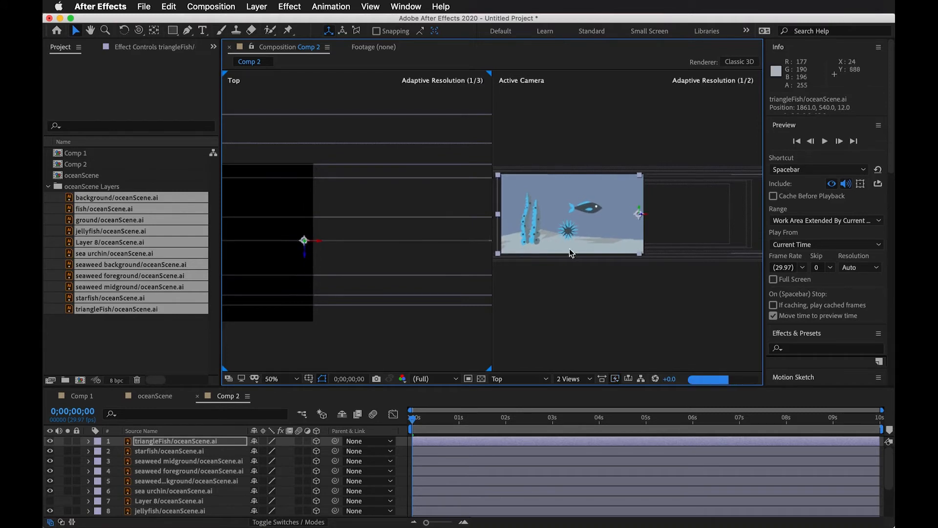
pyautogui.click(751, 423)
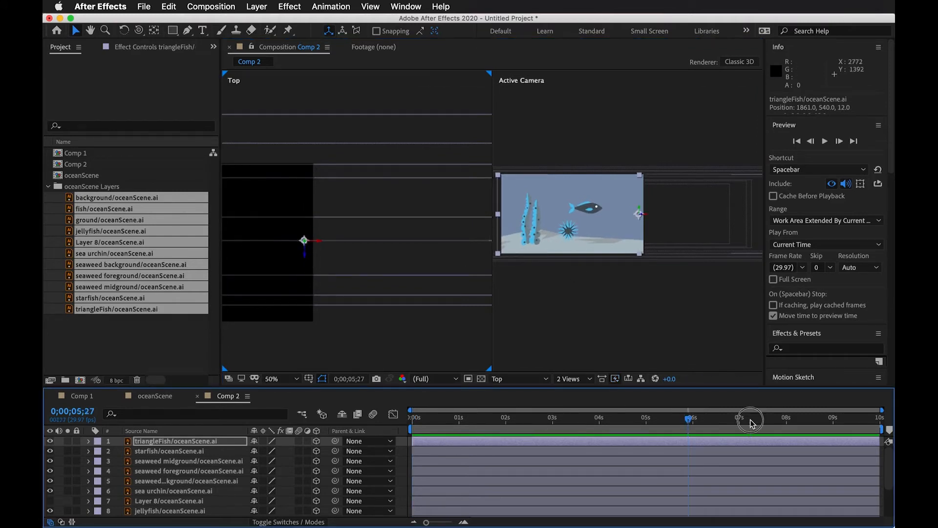
pyautogui.moveTo(706, 418); pyautogui.dragTo(342, 407)
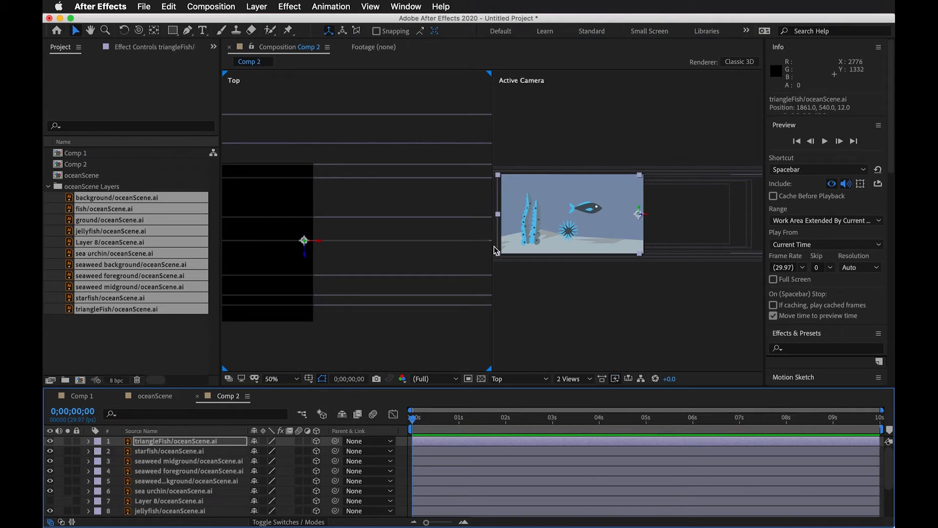
pyautogui.scroll(3, 562, 244)
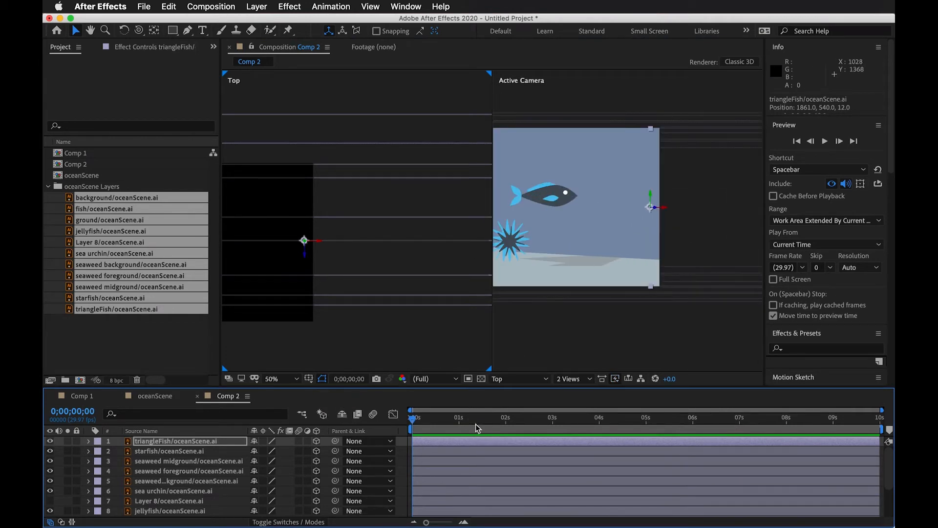
pyautogui.scroll(-2, 614, 217)
pyautogui.scroll(2, 614, 217)
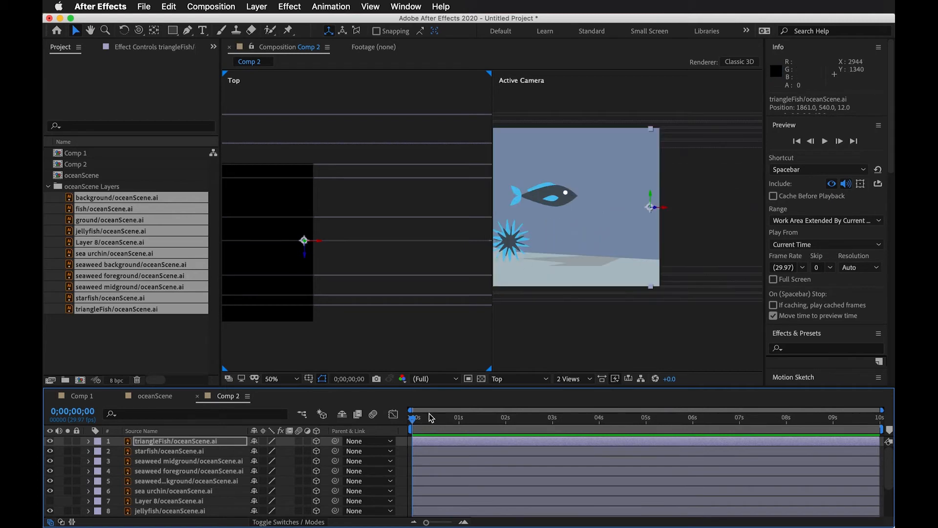
pyautogui.click(428, 416)
pyautogui.click(393, 415)
# Step: Reveal the triangleFish layer's Position, try shifting it sideways to an X value of 1782, and undo the change
pyautogui.click(197, 443)
pyautogui.press('p')
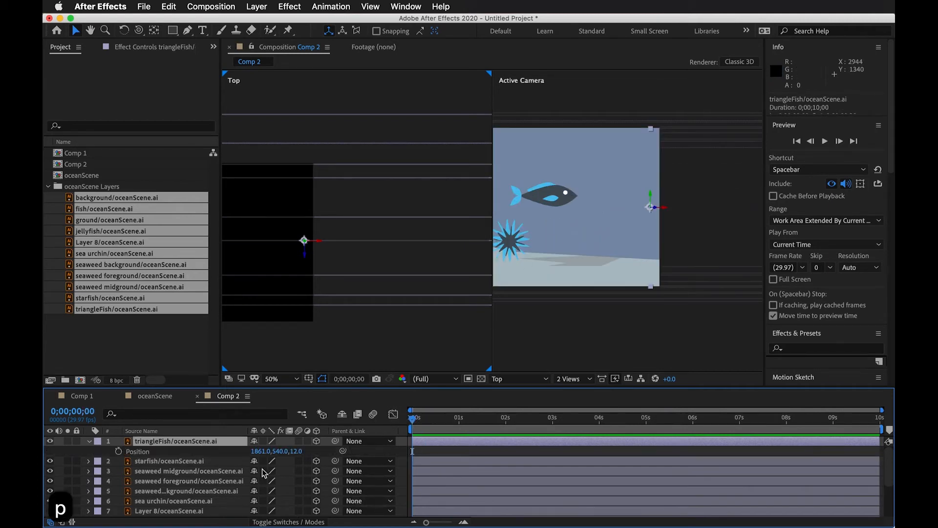
pyautogui.moveTo(261, 451); pyautogui.dragTo(263, 496)
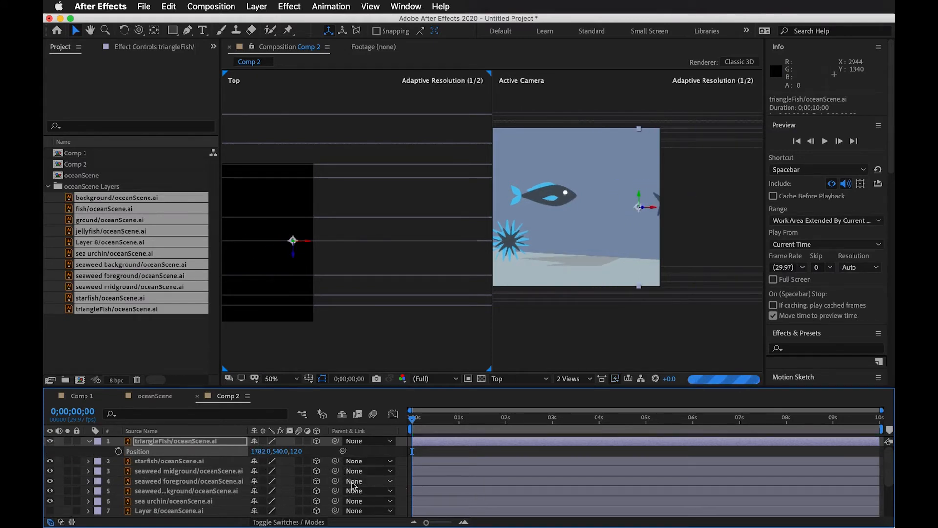
pyautogui.press('super+z')
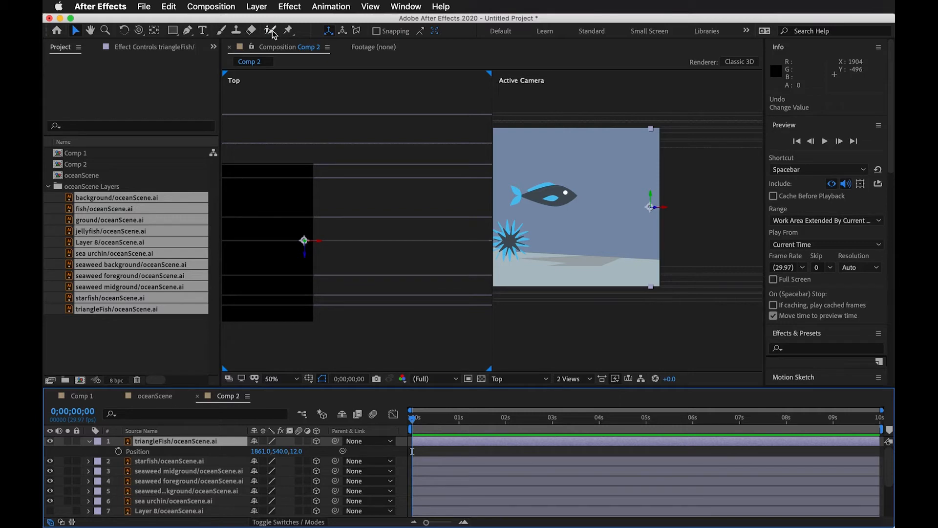
# Step: Add a new two-node camera to Comp 2 with the default 50 mm settings
pyautogui.click(259, 7)
pyautogui.moveTo(262, 21)
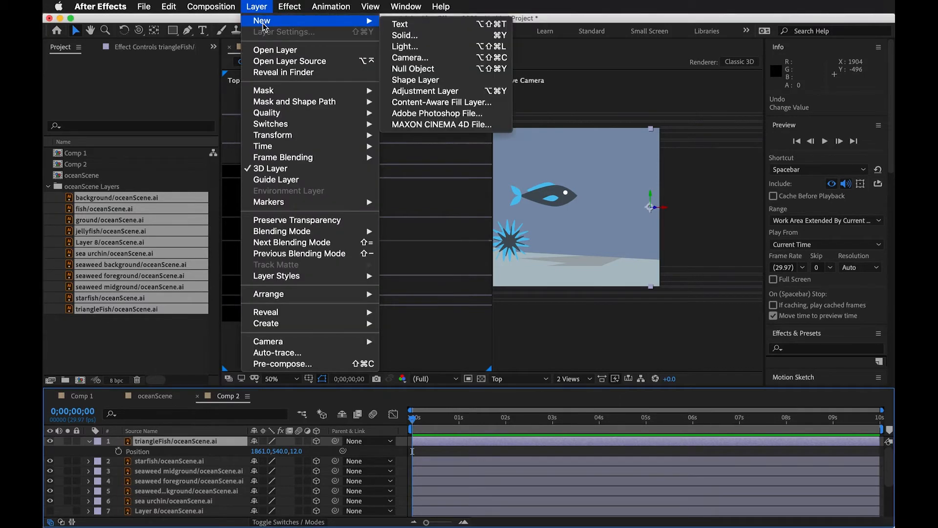
pyautogui.click(426, 58)
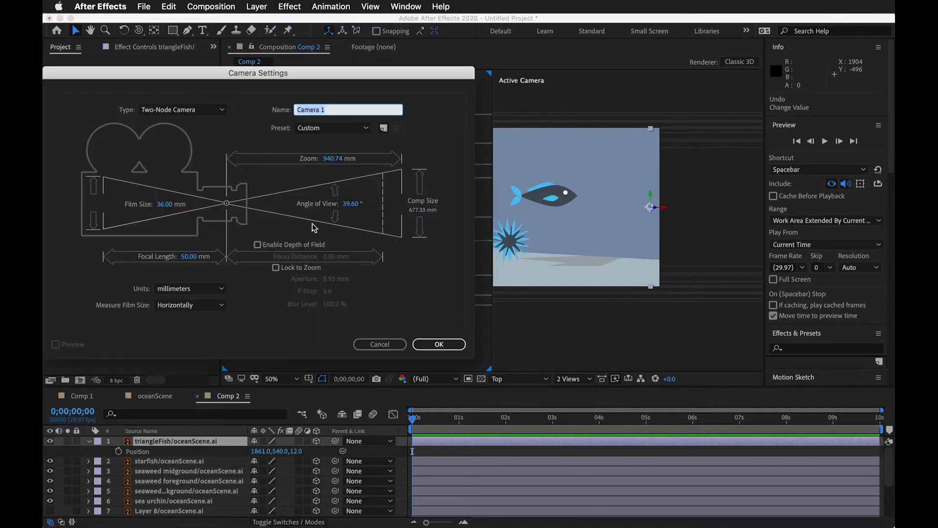
pyautogui.click(439, 344)
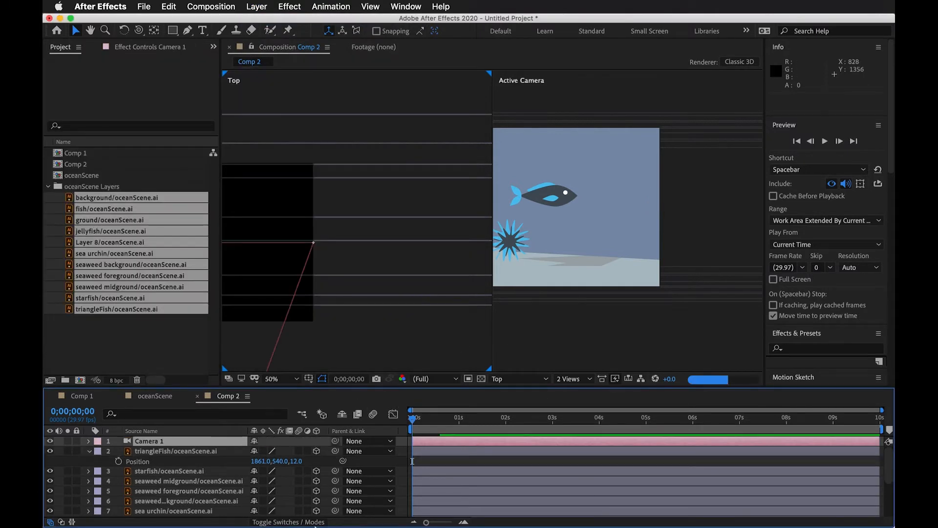
# Step: Compare the Front view with the Active Camera view in the second viewport
pyautogui.click(684, 295)
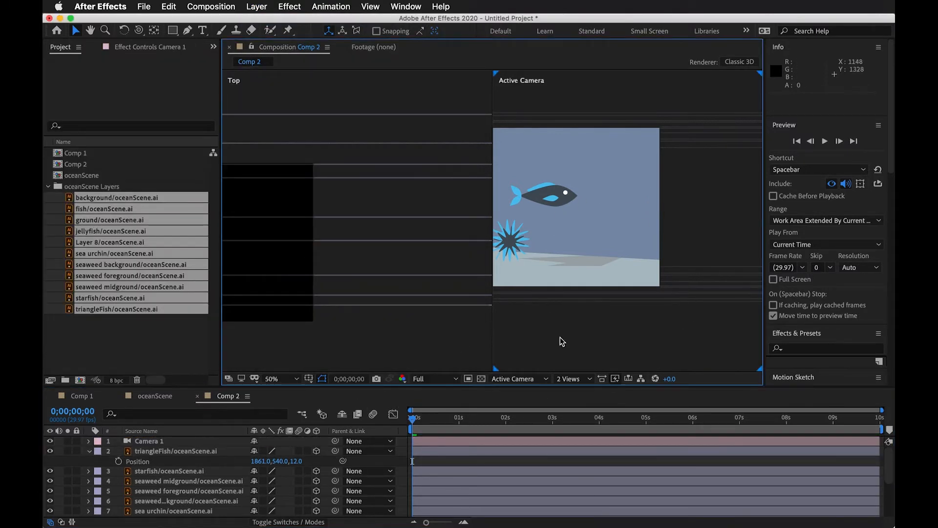
pyautogui.click(534, 382)
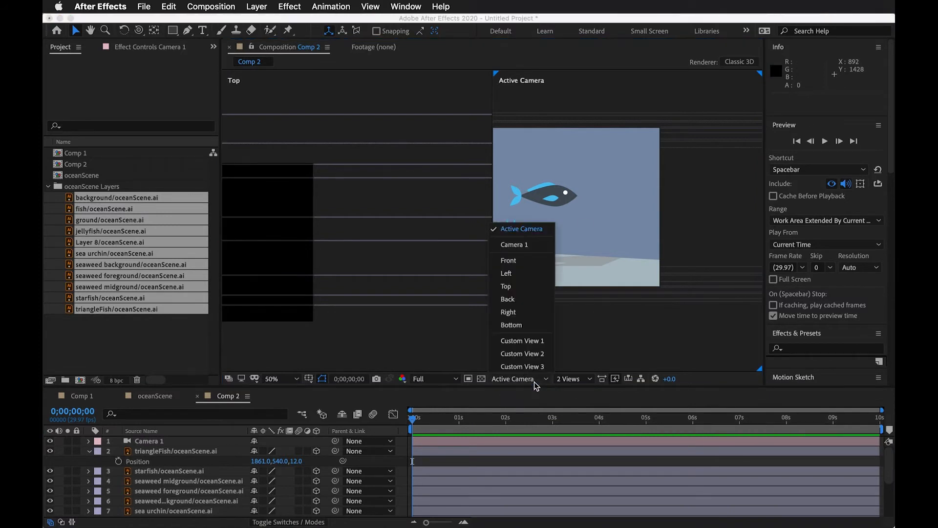
pyautogui.click(528, 253)
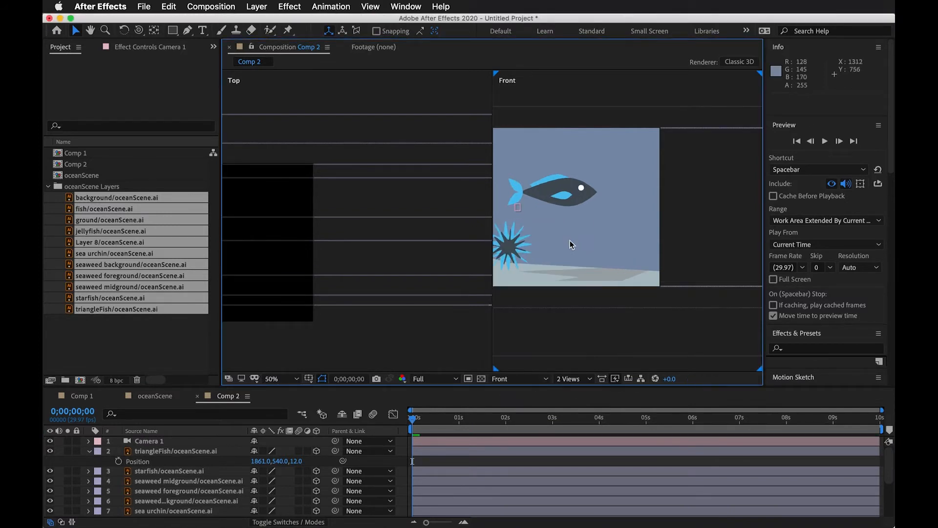
pyautogui.click(546, 382)
pyautogui.click(523, 230)
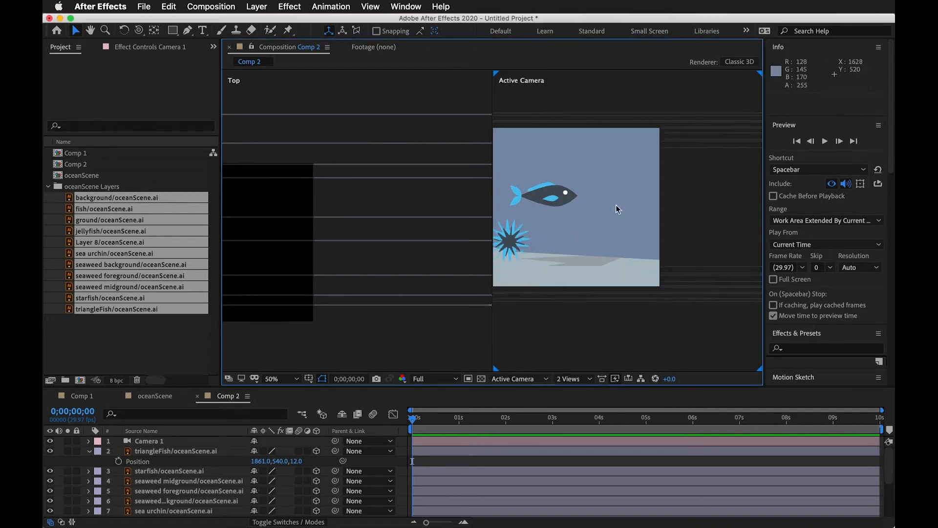
# Step: Center the scene in the Active Camera view and reveal the Transform properties of Camera 1
pyautogui.scroll(-2, 515, 227)
pyautogui.press('space')
pyautogui.moveTo(578, 272); pyautogui.dragTo(666, 276)
pyautogui.click(164, 441)
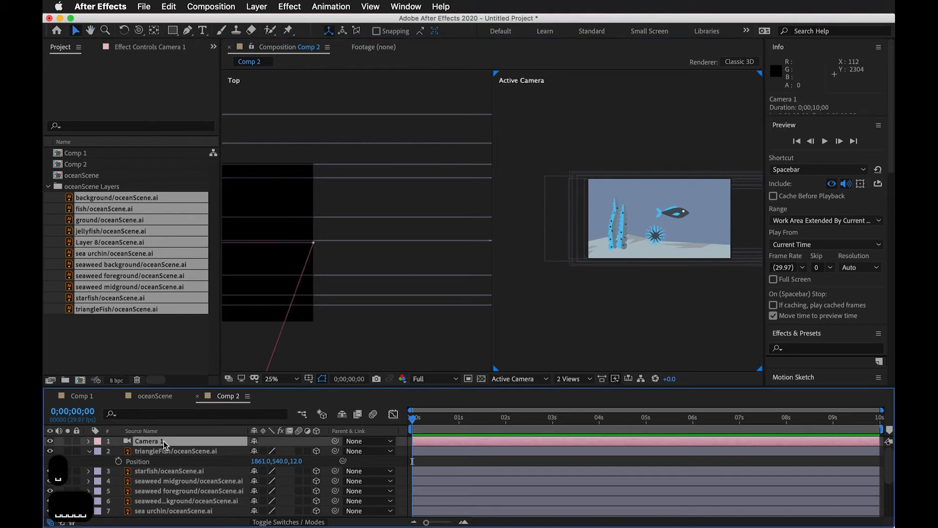
pyautogui.press('.')
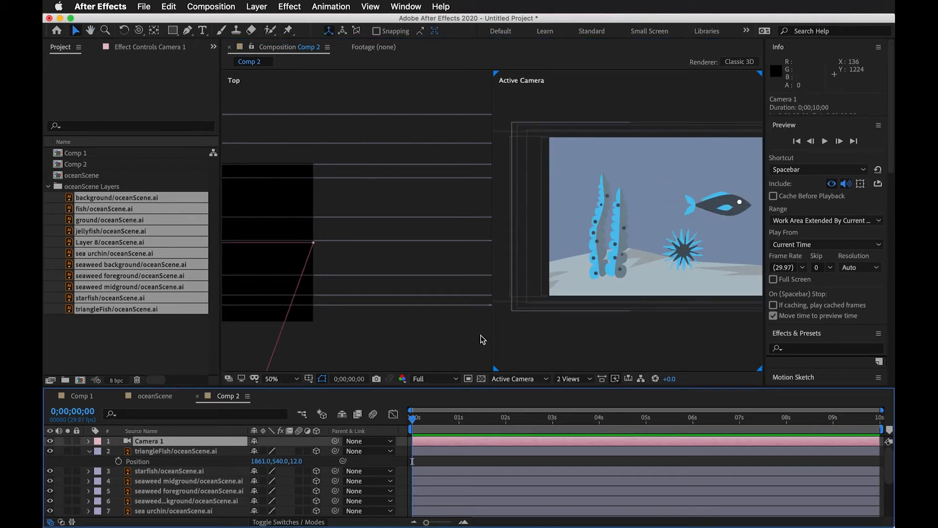
pyautogui.click(88, 441)
pyautogui.click(99, 452)
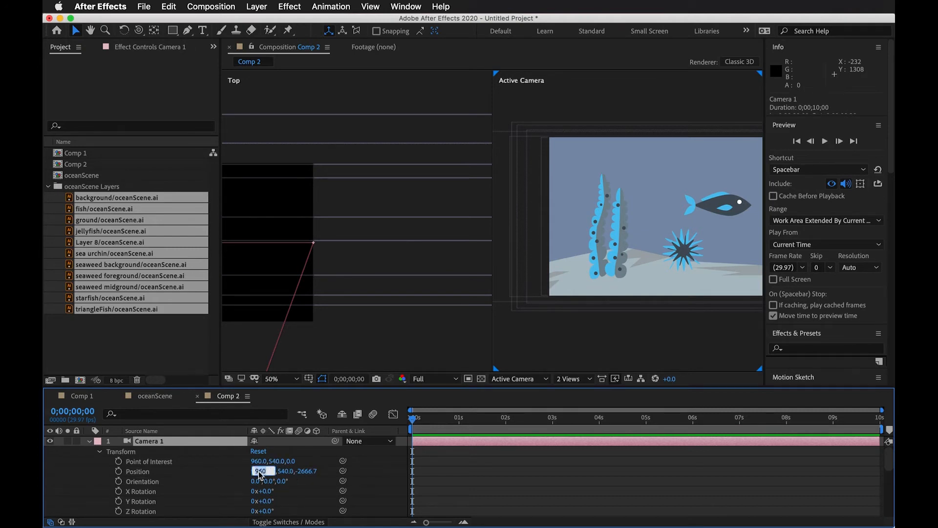
# Step: Try moving Camera 1 sideways to an X position of 2007, check its frustum in the Top view, and undo the move
pyautogui.click(239, 474)
pyautogui.moveTo(262, 470); pyautogui.dragTo(893, 491)
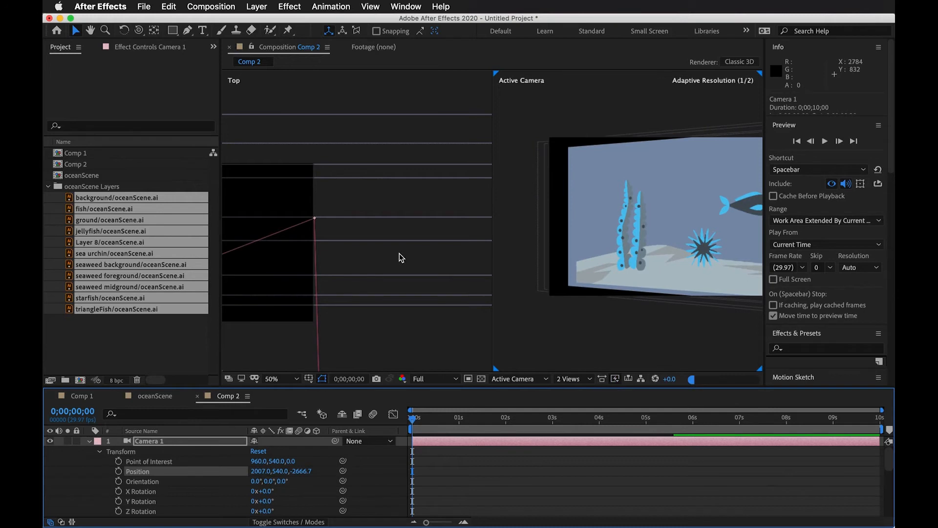
pyautogui.scroll(-3, 400, 254)
pyautogui.press('space')
pyautogui.moveTo(408, 255); pyautogui.dragTo(436, 252)
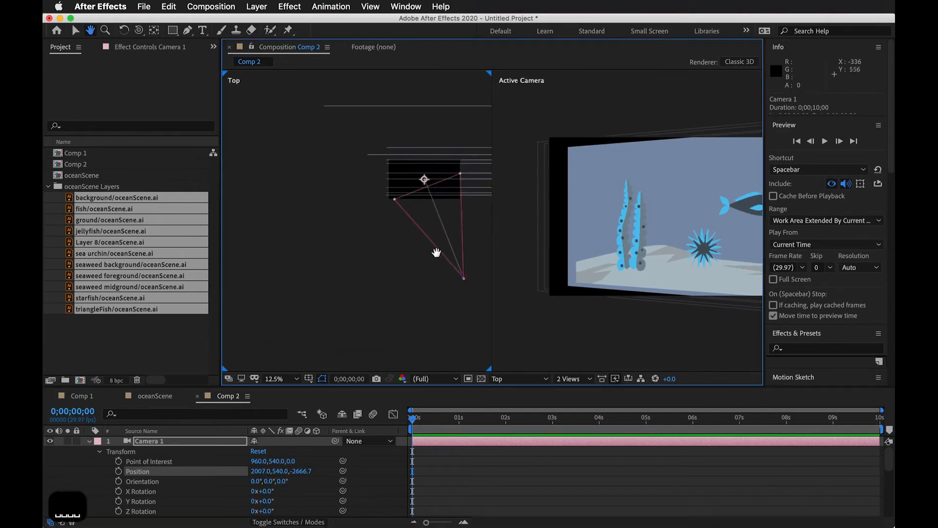
pyautogui.press('super+z')
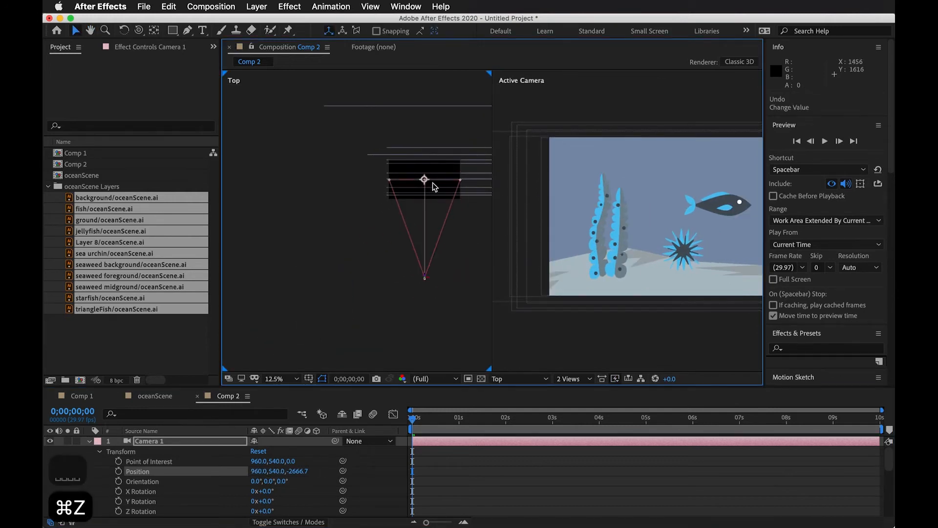
# Step: Try moving Camera 1 sideways to an X position of 2777, bring it back to 2353, and undo that last move
pyautogui.scroll(1, 432, 243)
pyautogui.press('space')
pyautogui.moveTo(442, 219); pyautogui.dragTo(327, 206)
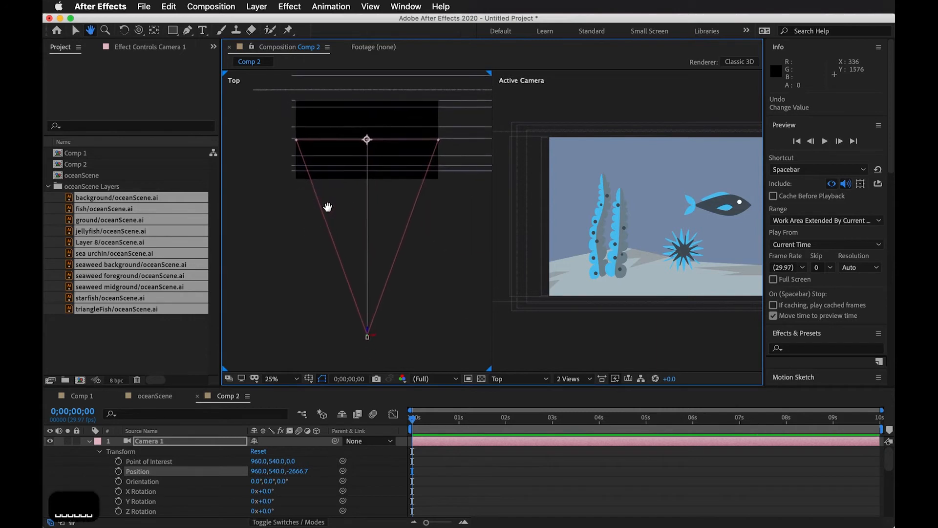
pyautogui.press('space')
pyautogui.moveTo(397, 215); pyautogui.dragTo(386, 231)
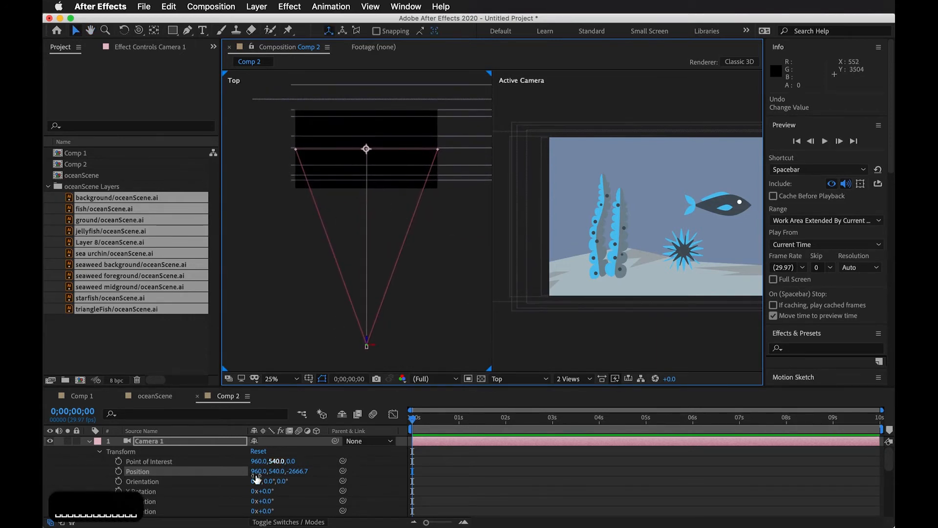
pyautogui.click(163, 467)
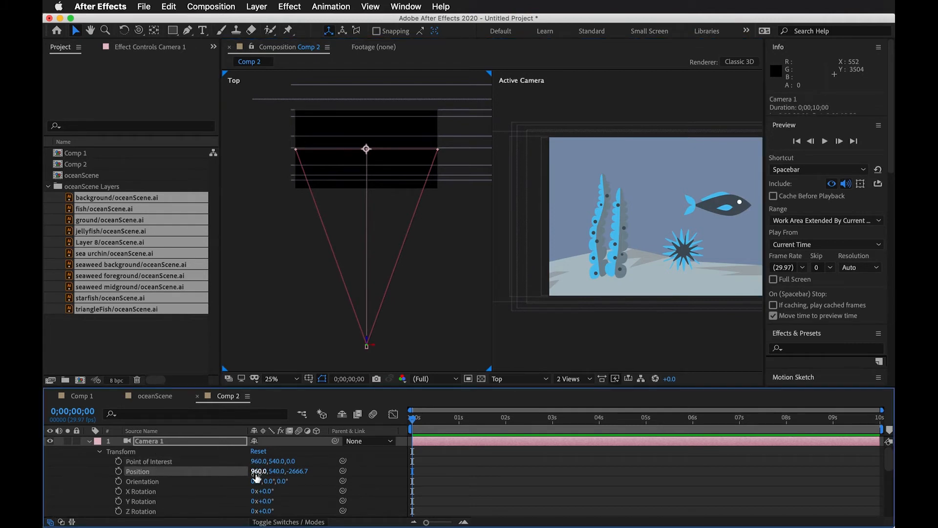
pyautogui.moveTo(256, 471); pyautogui.dragTo(416, 470)
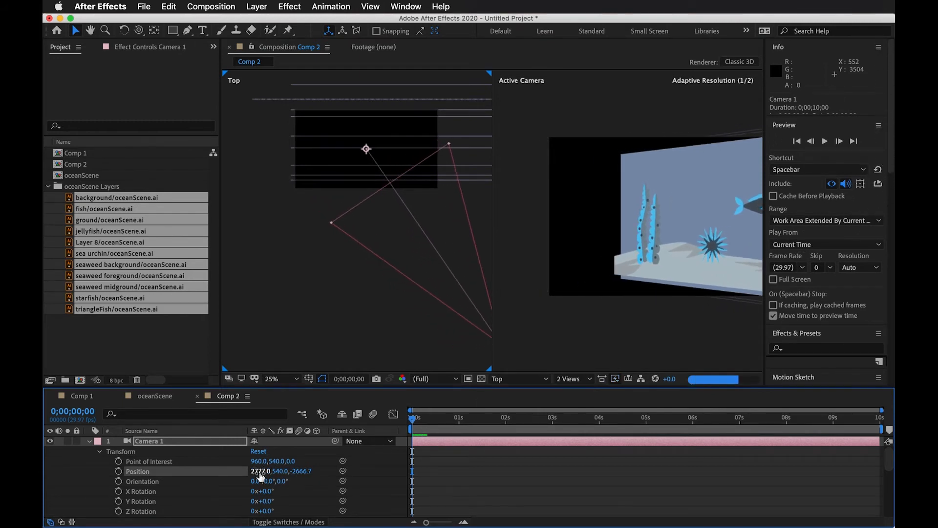
pyautogui.moveTo(345, 458); pyautogui.dragTo(44, 504)
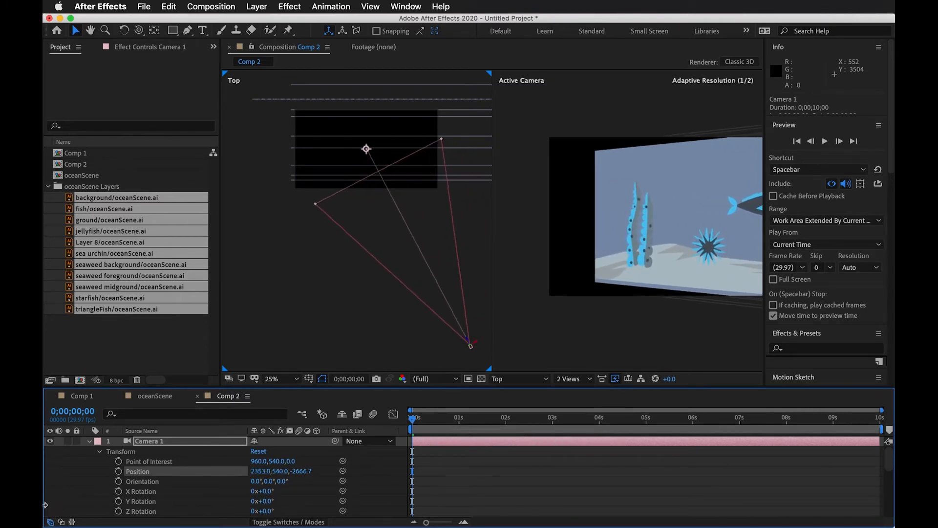
pyautogui.press('super+z')
# Step: Try changing Camera 1's X Rotation, and undo it together with the camera's remaining sideways move
pyautogui.moveTo(268, 494); pyautogui.dragTo(246, 492)
pyautogui.press('super+z')
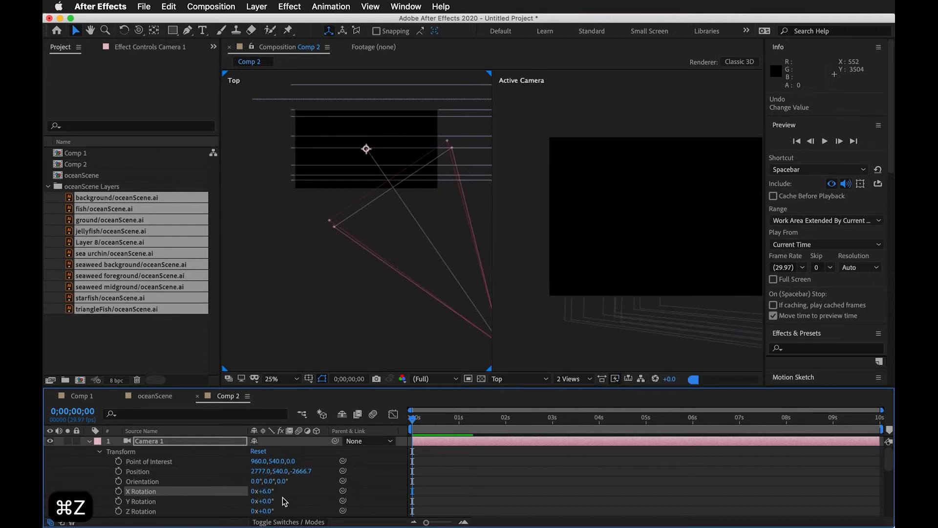
pyautogui.scroll(-2, 283, 495)
pyautogui.press('super+z')
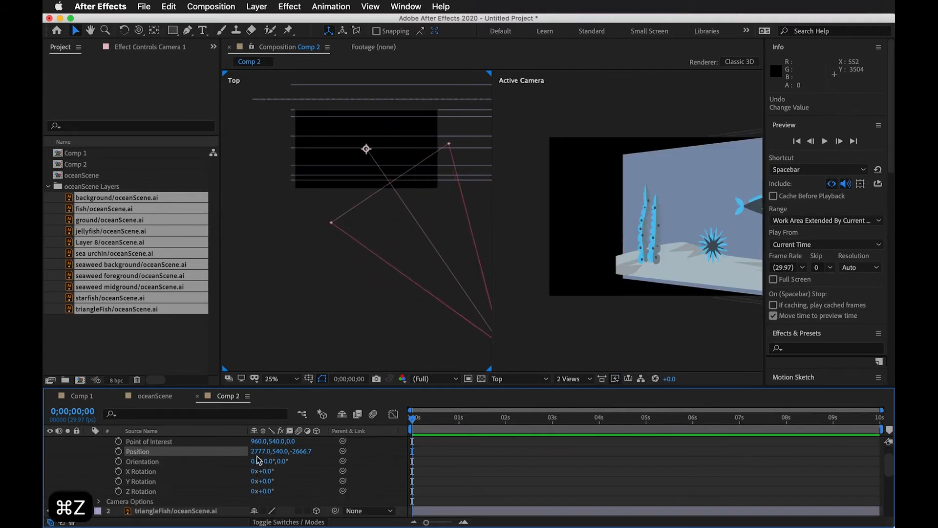
pyautogui.press('super+z')
pyautogui.click(315, 464)
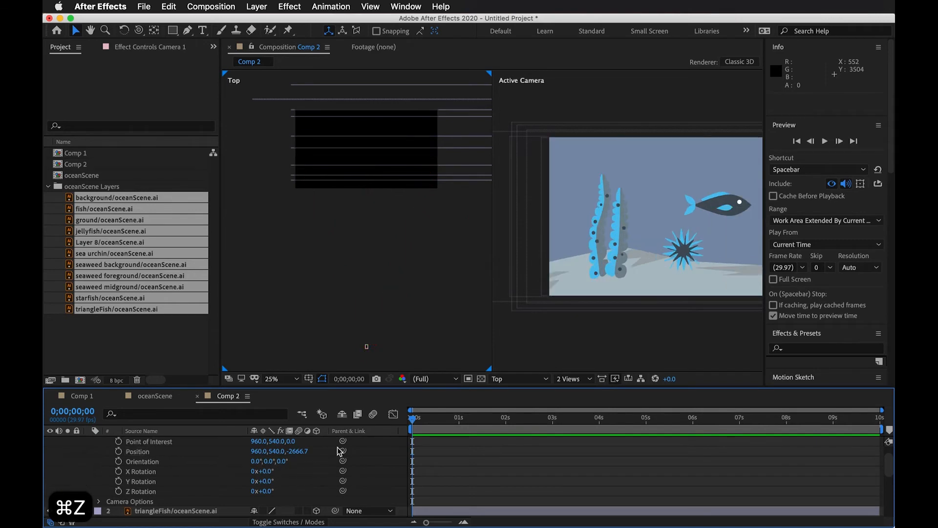
# Step: Add a null object above Camera 1 and make it a 3D layer
pyautogui.scroll(-1, 397, 215)
pyautogui.click(185, 443)
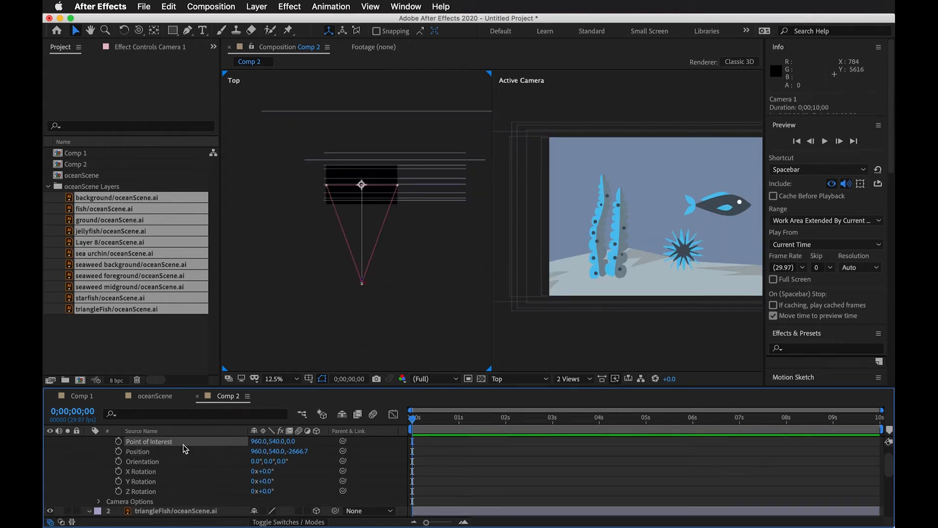
pyautogui.scroll(2, 266, 443)
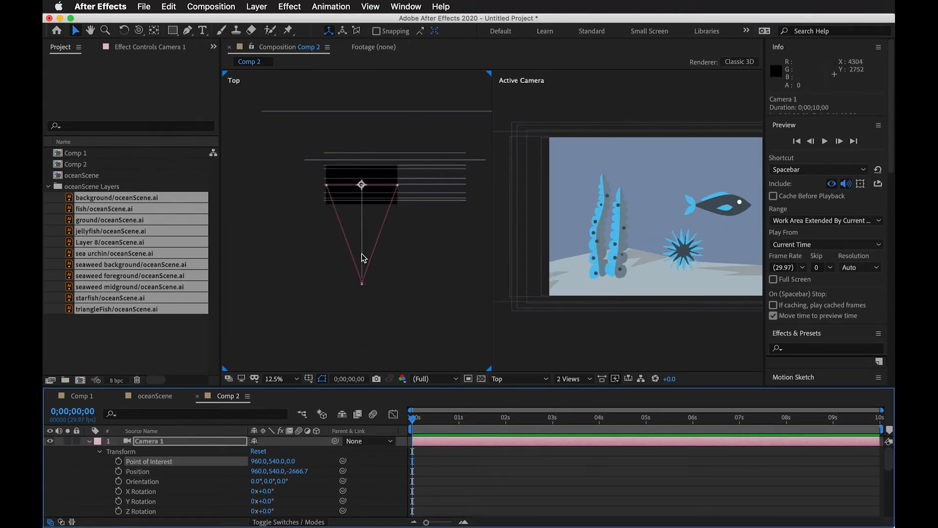
pyautogui.click(184, 444)
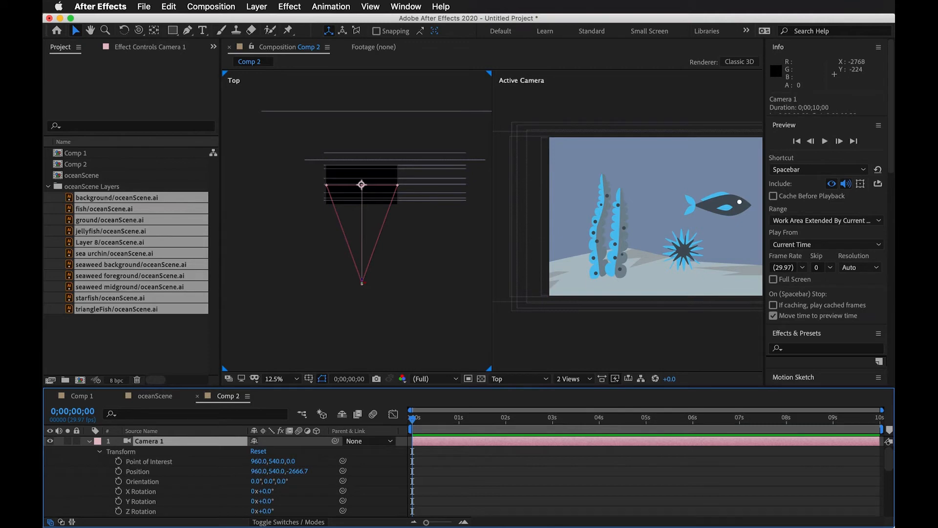
pyautogui.click(256, 6)
pyautogui.moveTo(264, 20)
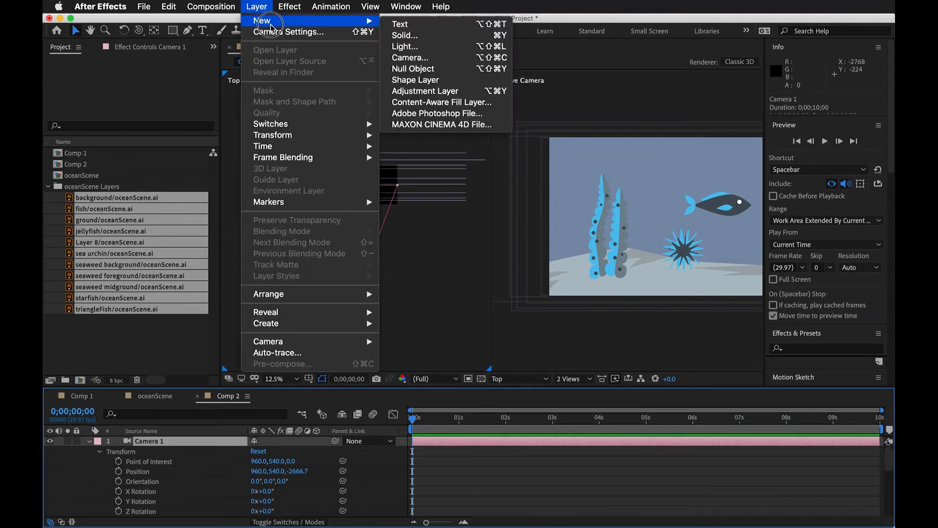
pyautogui.click(414, 69)
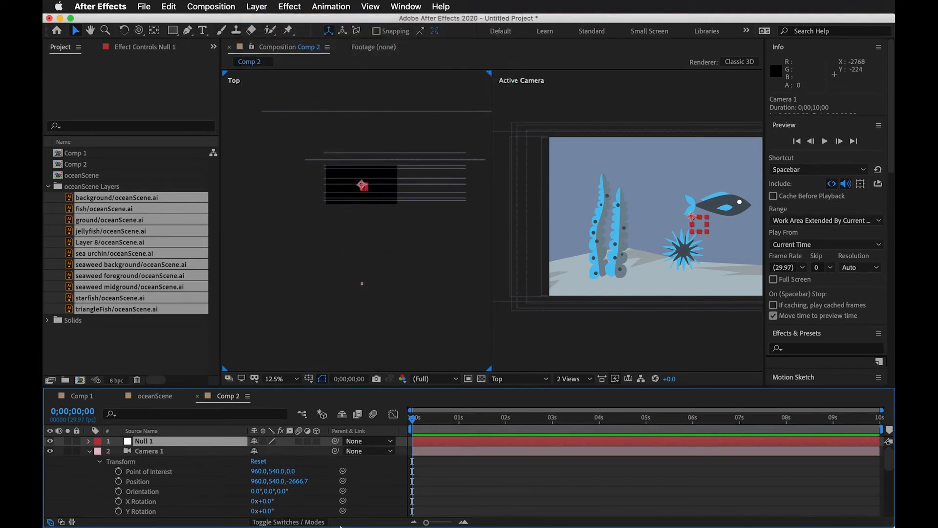
pyautogui.click(316, 440)
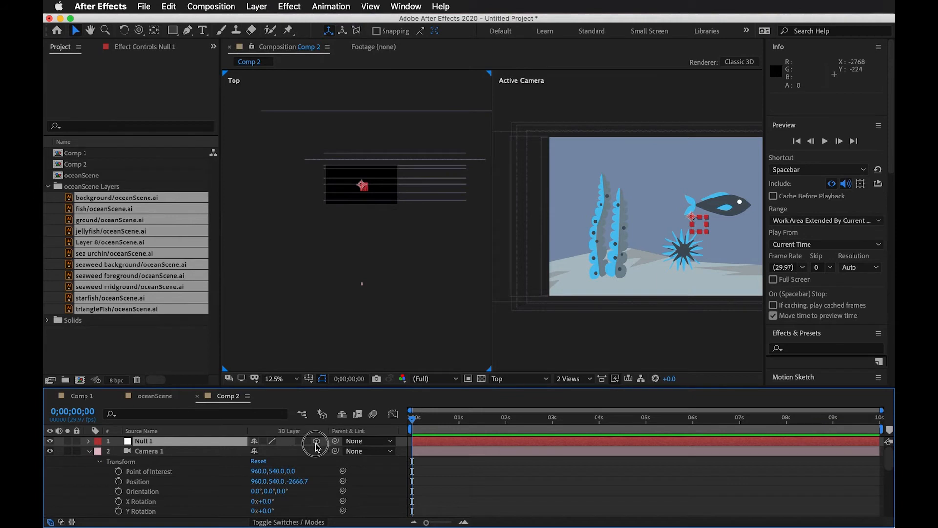
# Step: Parent Camera 1 to the Null 1 layer
pyautogui.click(161, 453)
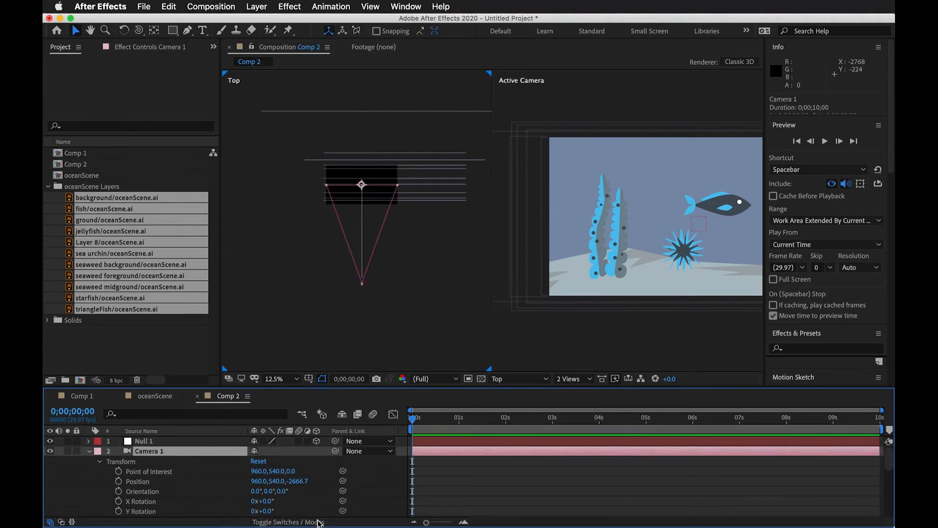
pyautogui.click(385, 452)
pyautogui.click(388, 449)
pyautogui.click(386, 452)
pyautogui.click(391, 382)
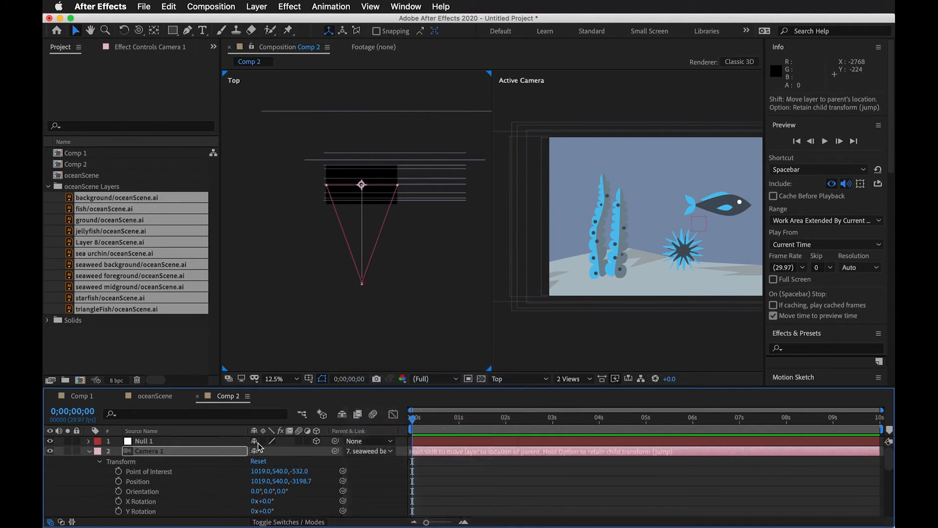
# Step: Keyframe Null 1's Position at the start, and set its X position to 1989 at 0;00;05;03
pyautogui.click(149, 442)
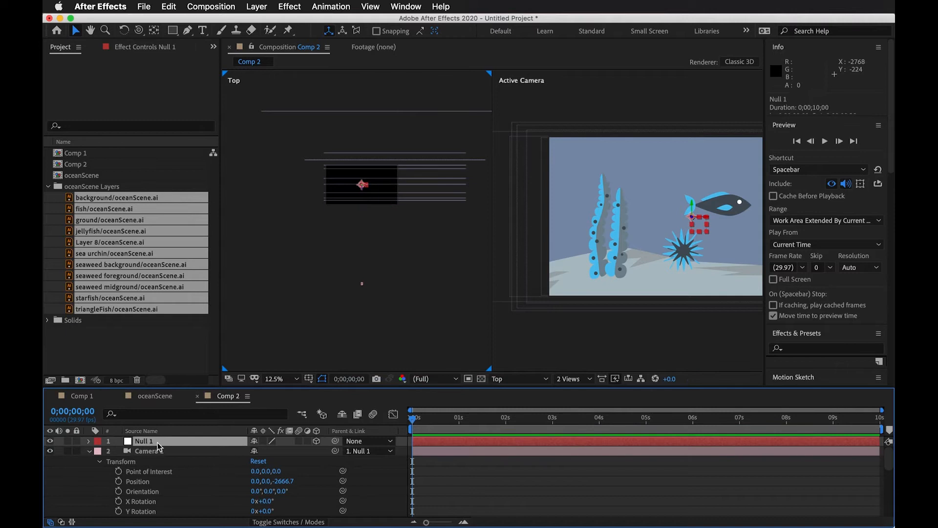
pyautogui.press('p')
pyautogui.click(118, 451)
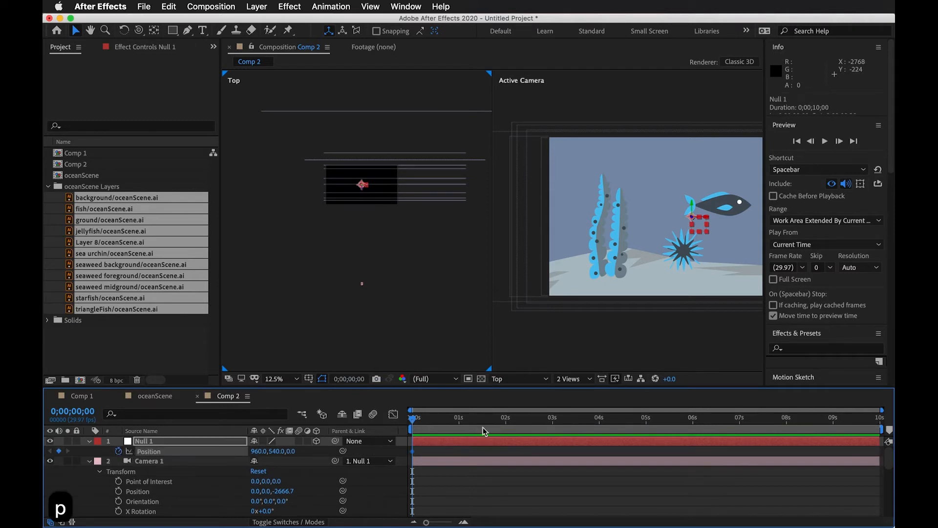
pyautogui.moveTo(454, 423); pyautogui.dragTo(654, 423)
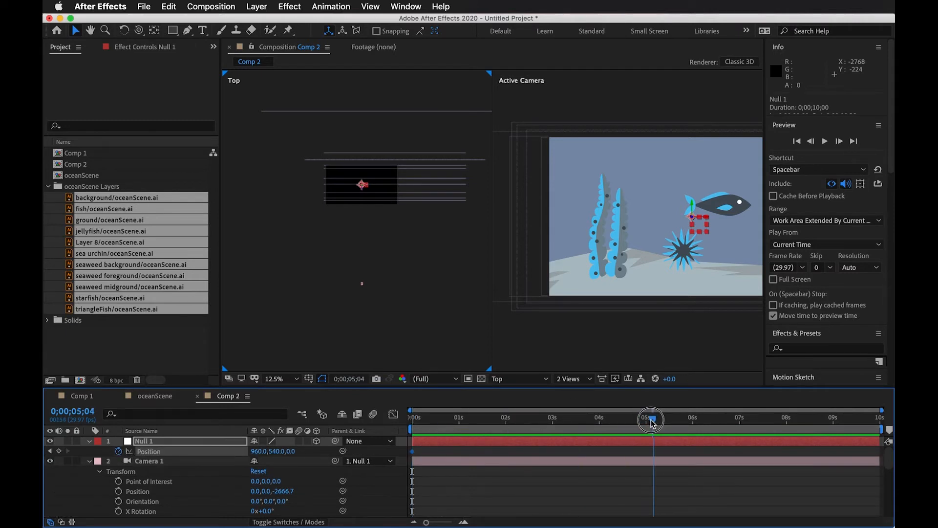
pyautogui.moveTo(263, 457); pyautogui.dragTo(337, 203)
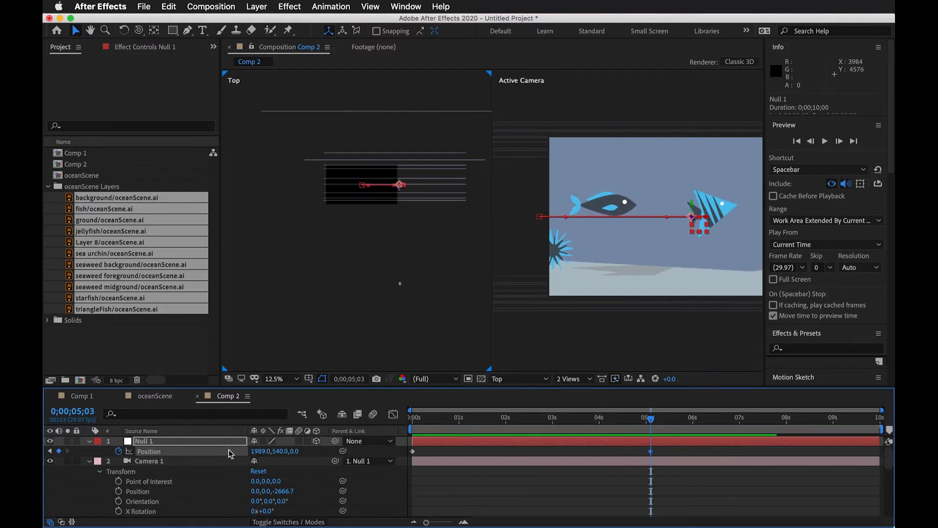
# Step: Set Null 1's X position to 3061 at the 0;00;05;03 keyframe, keeping the starfish and tall seaweed in the camera's view
pyautogui.moveTo(288, 448); pyautogui.dragTo(861, 483)
pyautogui.moveTo(256, 451); pyautogui.dragTo(558, 461)
pyautogui.press('space')
pyautogui.moveTo(690, 259); pyautogui.dragTo(604, 251)
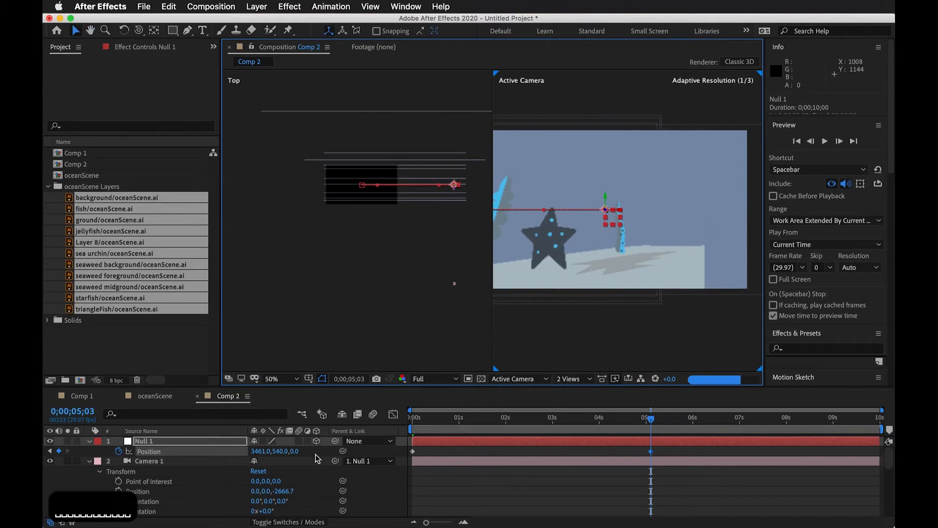
pyautogui.moveTo(260, 451); pyautogui.dragTo(52, 444)
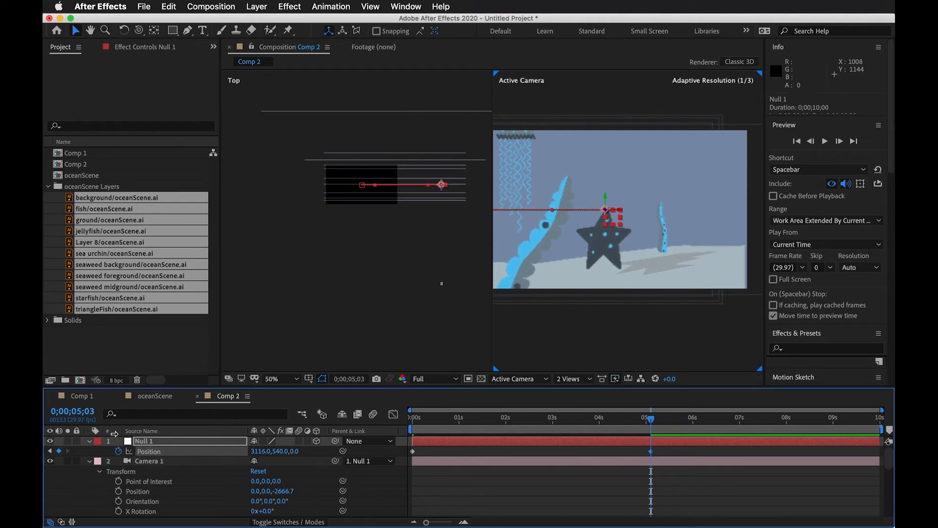
pyautogui.moveTo(274, 455); pyautogui.dragTo(229, 450)
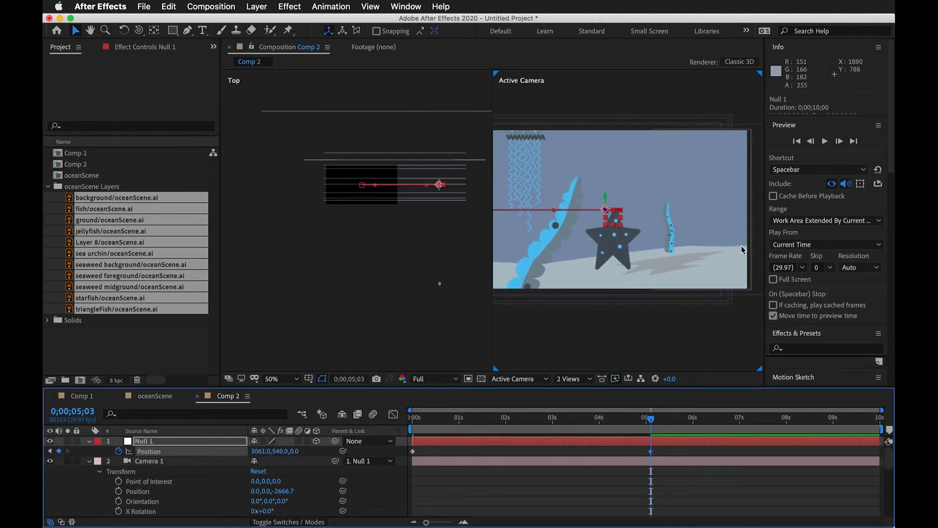
# Step: Preview the null-driven camera move from the start of Comp 2
pyautogui.moveTo(653, 422); pyautogui.dragTo(284, 418)
pyautogui.press('space')
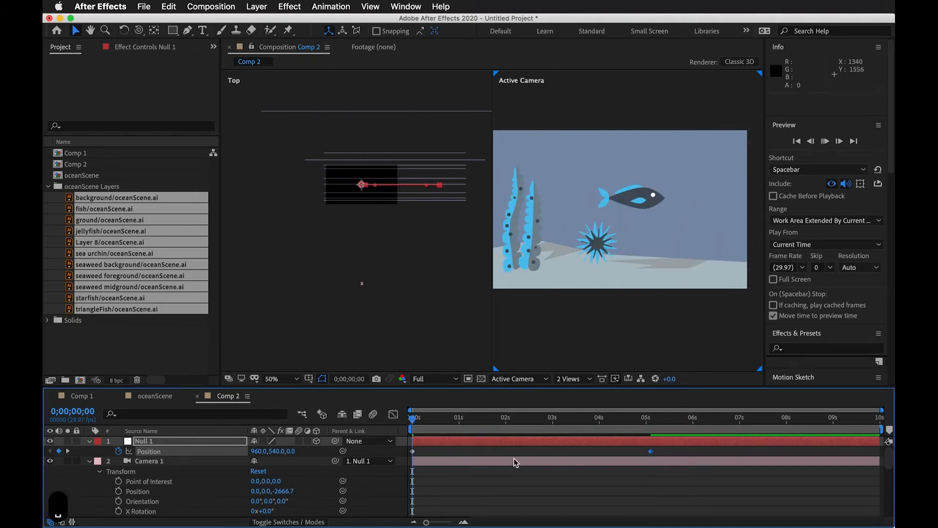
pyautogui.press('space')
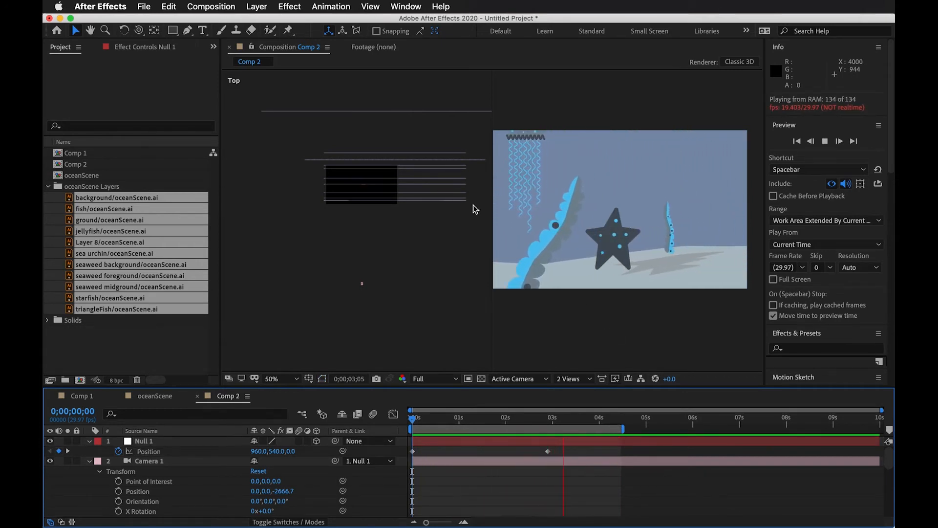
# Step: Shorten the work area to end at 0;00;02;27 and move the current time to 0;00;02;17
pyautogui.click(593, 419)
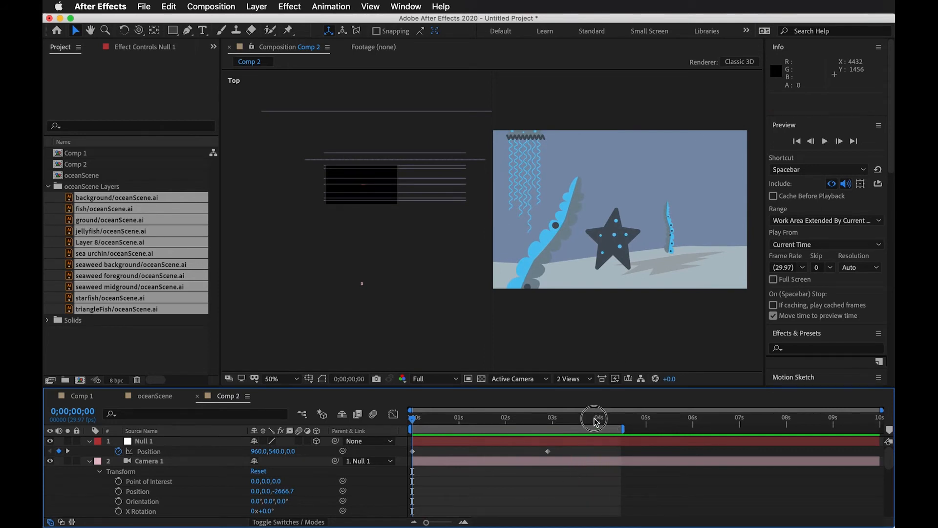
pyautogui.click(530, 425)
pyautogui.moveTo(622, 428); pyautogui.dragTo(384, 431)
pyautogui.moveTo(473, 423); pyautogui.dragTo(532, 425)
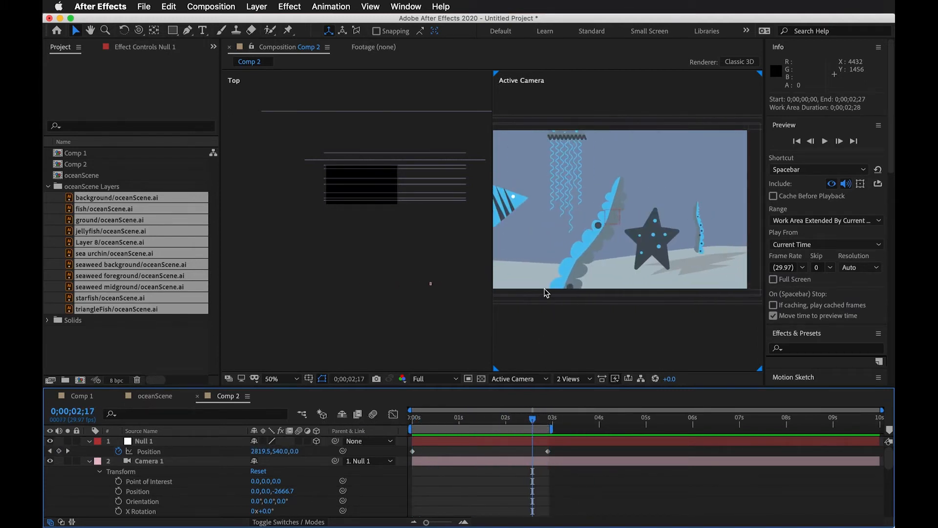
pyautogui.press(',')
pyautogui.press('.')
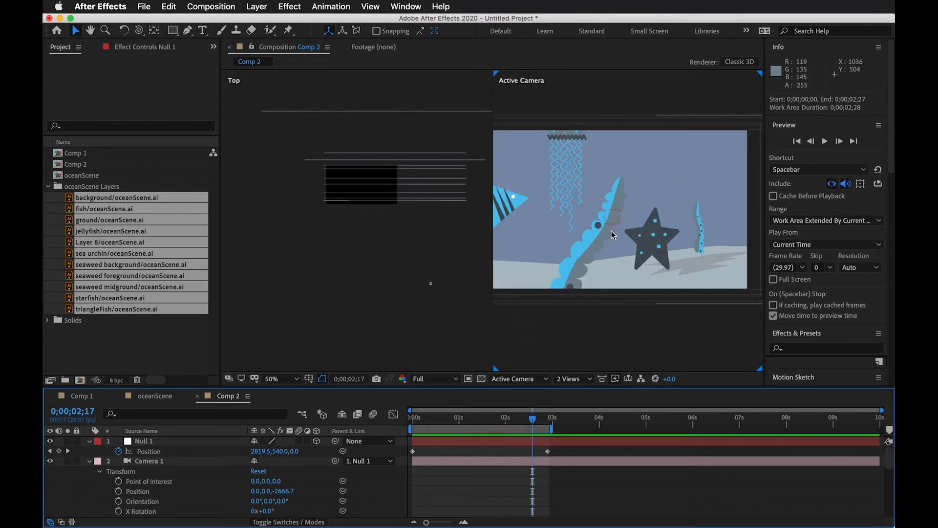
# Step: Collapse the expanded properties of all layers in Comp 2 and deselect the layers
pyautogui.click(167, 464)
pyautogui.scroll(-3, 171, 483)
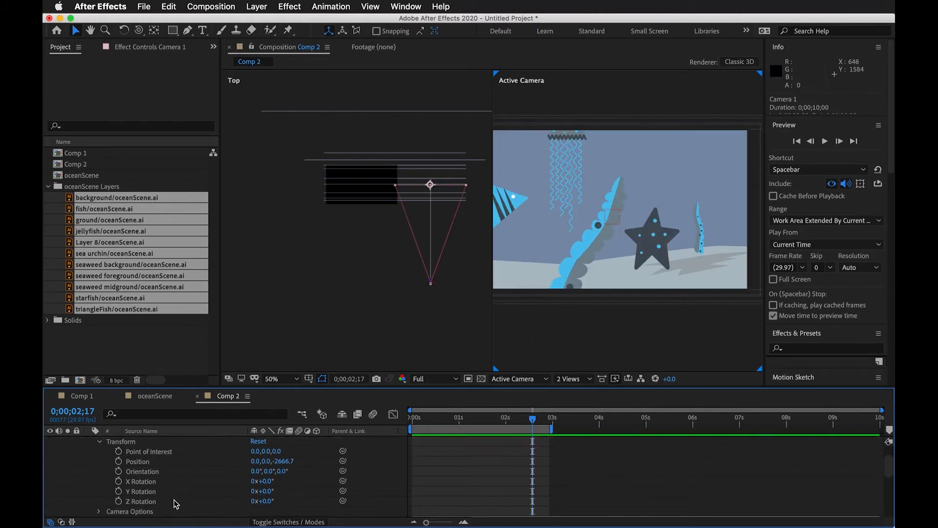
pyautogui.scroll(3, 177, 492)
pyautogui.scroll(-1, 174, 484)
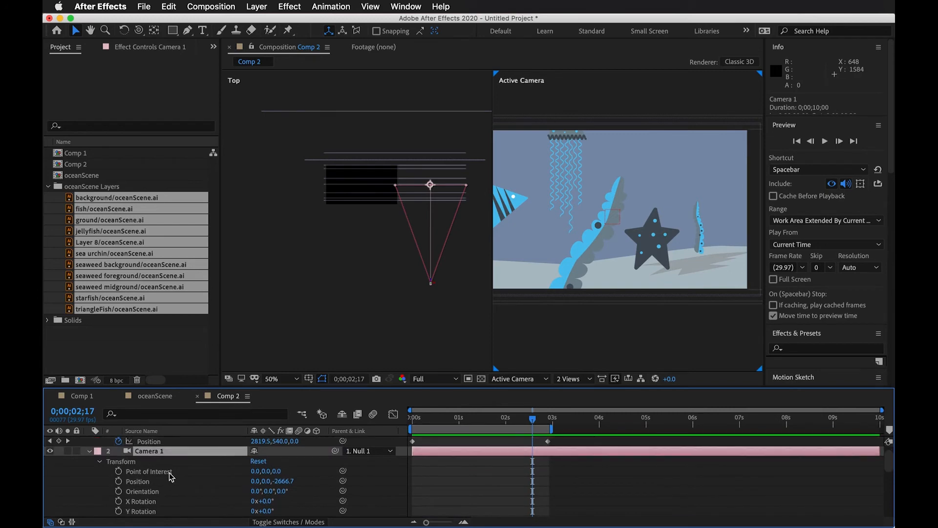
pyautogui.press('super+a')
pyautogui.press('u')
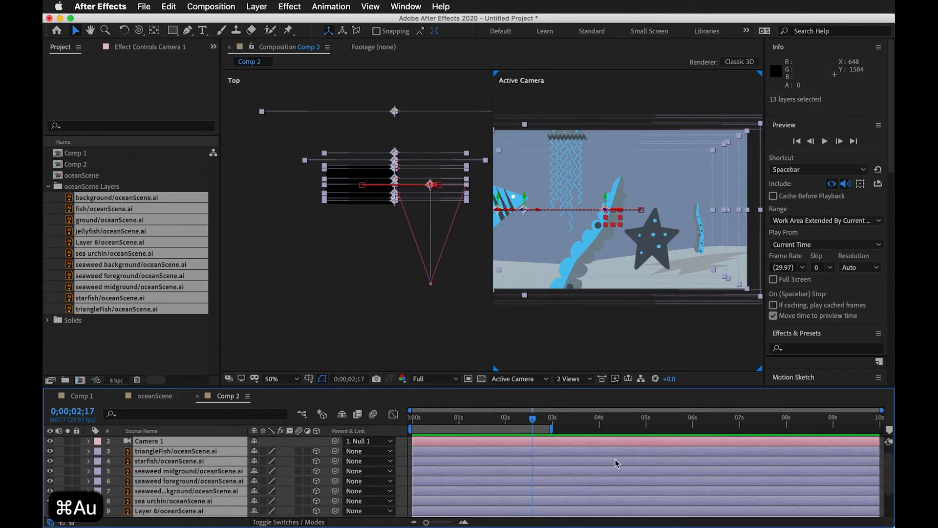
pyautogui.scroll(-1, 205, 494)
pyautogui.press('super+shift+a')
# Step: Push the jellyfish layer deeper into the scene by setting its Z position to 1468, and move the current time to 0;00;02;19
pyautogui.scroll(-2, 178, 499)
pyautogui.click(190, 493)
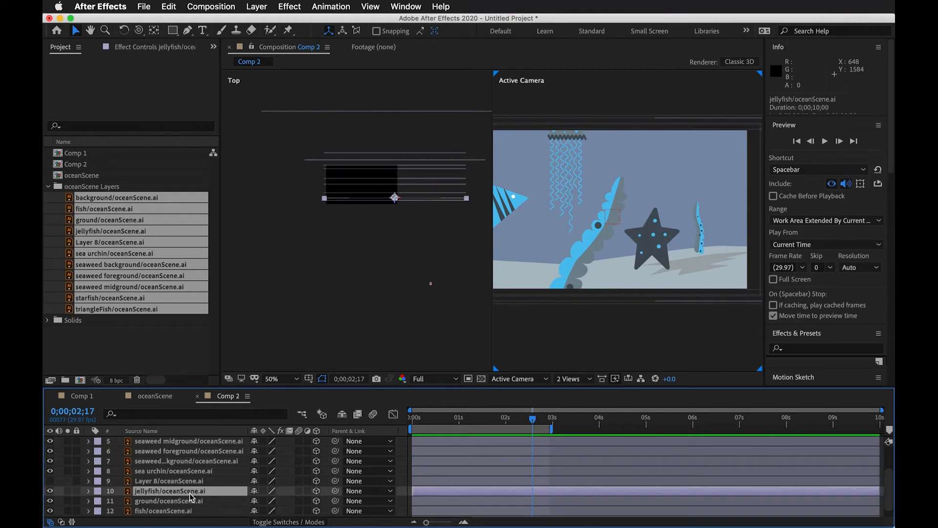
pyautogui.press('p')
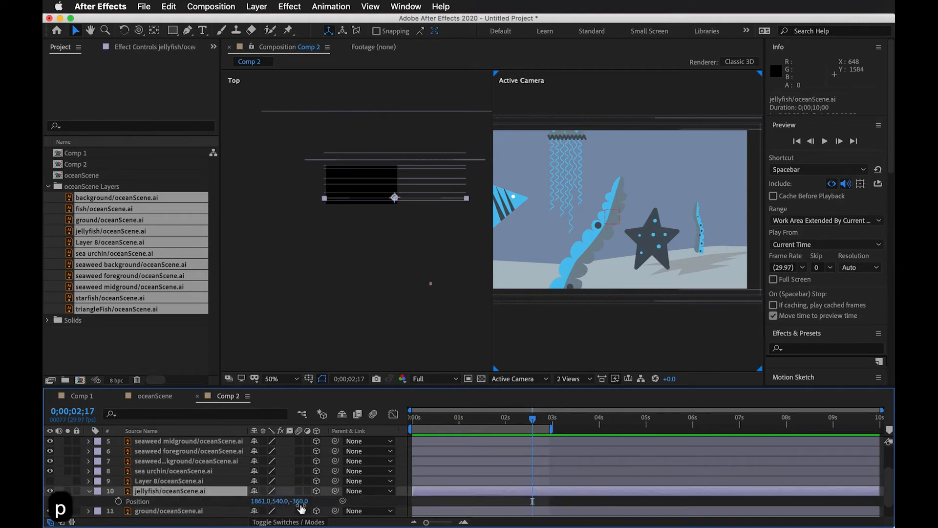
pyautogui.moveTo(304, 501); pyautogui.dragTo(880, 493)
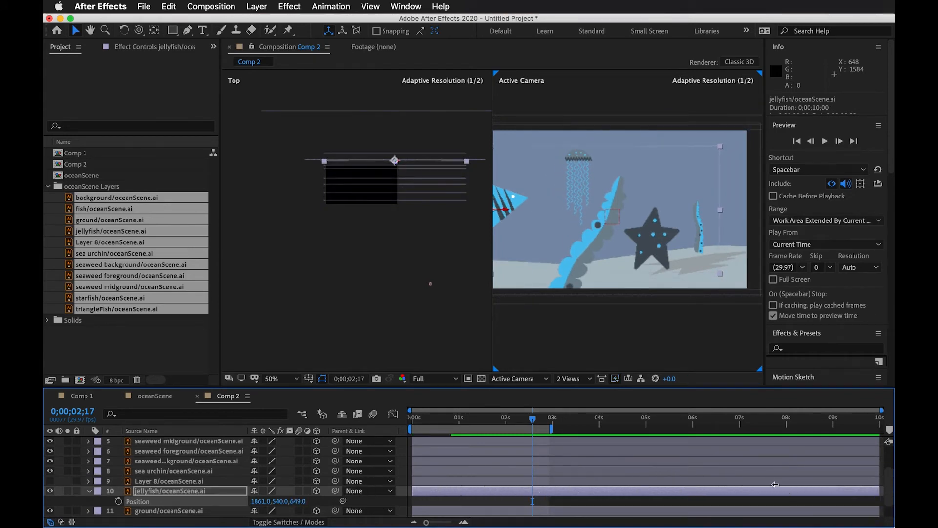
pyautogui.moveTo(306, 504); pyautogui.dragTo(608, 449)
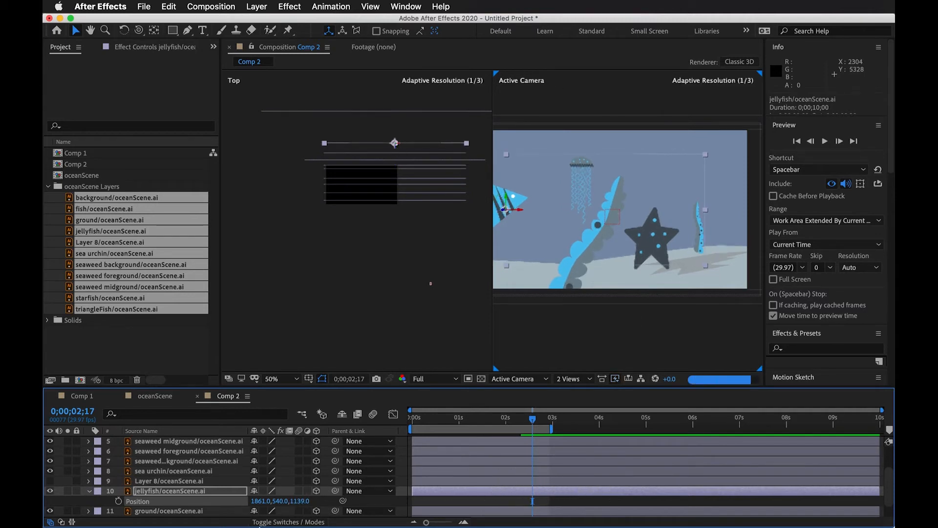
pyautogui.moveTo(299, 501); pyautogui.dragTo(501, 501)
pyautogui.moveTo(546, 415)
pyautogui.mouseDown()
pyautogui.moveTo(563, 428)
pyautogui.moveTo(398, 430)
pyautogui.moveTo(513, 439)
pyautogui.moveTo(548, 430)
pyautogui.mouseUp()
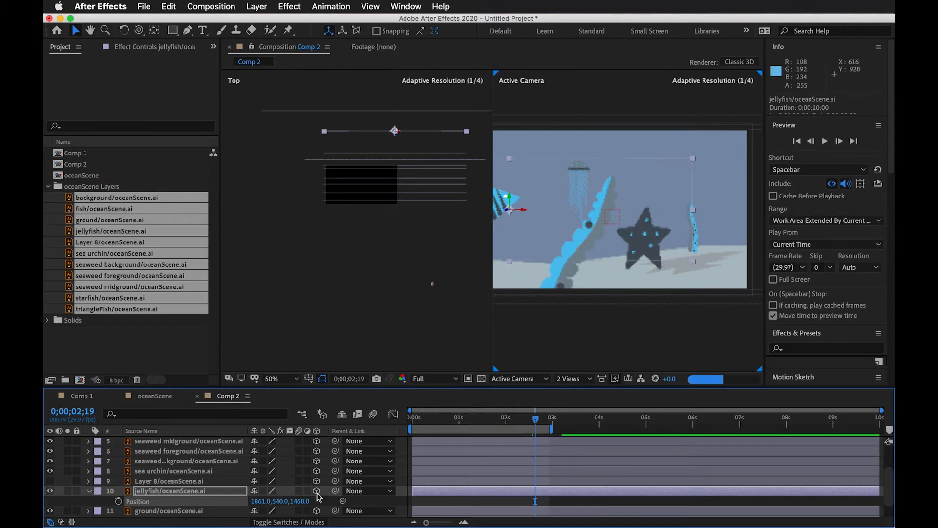
# Step: Bring the seaweed foreground layer closer to the camera by setting its Z position to -970
pyautogui.click(204, 472)
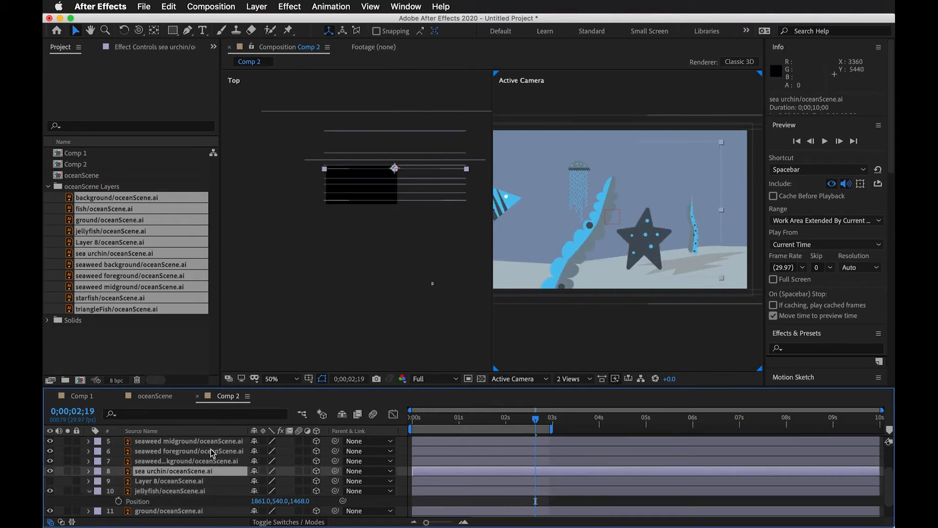
pyautogui.click(211, 450)
pyautogui.press('p')
pyautogui.moveTo(300, 467); pyautogui.dragTo(47, 522)
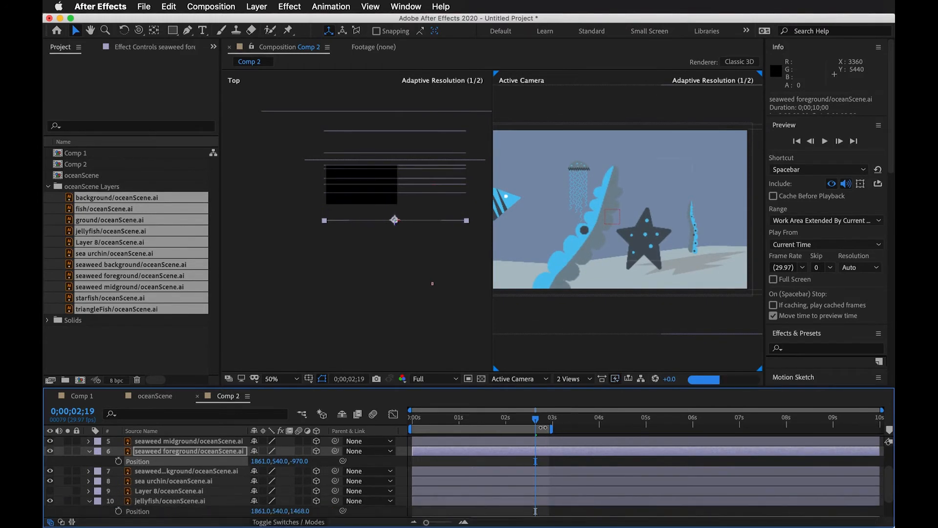
# Step: Switch the composition view's resolution to Half and preview the camera move from the start
pyautogui.click(459, 426)
pyautogui.moveTo(459, 425); pyautogui.dragTo(379, 427)
pyautogui.press('space')
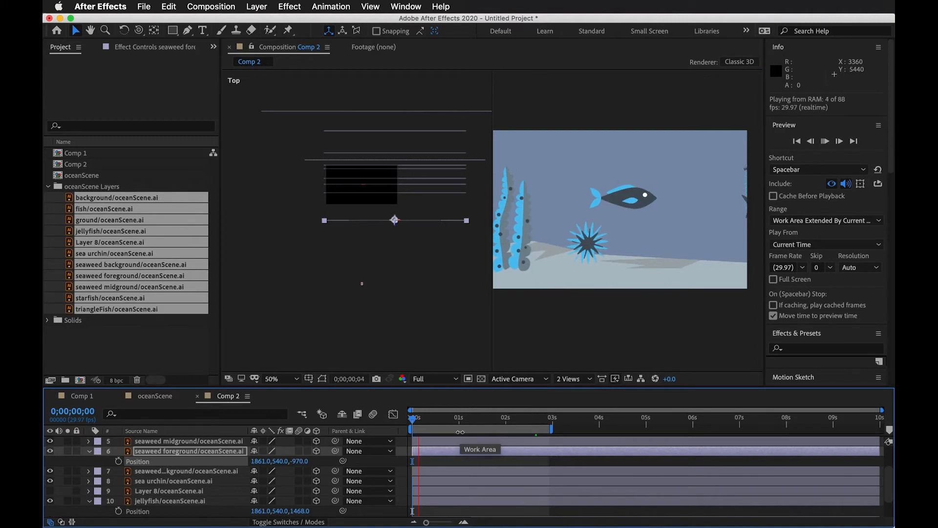
pyautogui.click(453, 381)
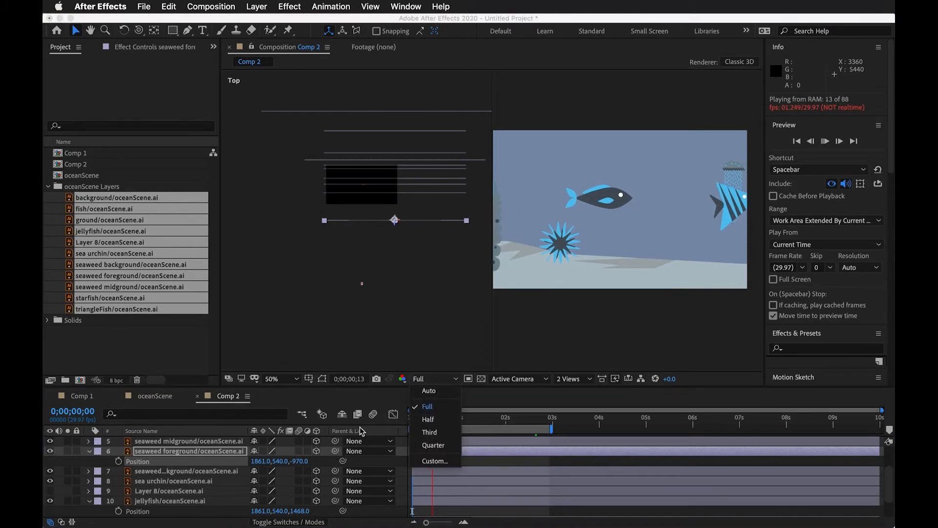
pyautogui.click(432, 419)
pyautogui.moveTo(456, 420); pyautogui.dragTo(313, 429)
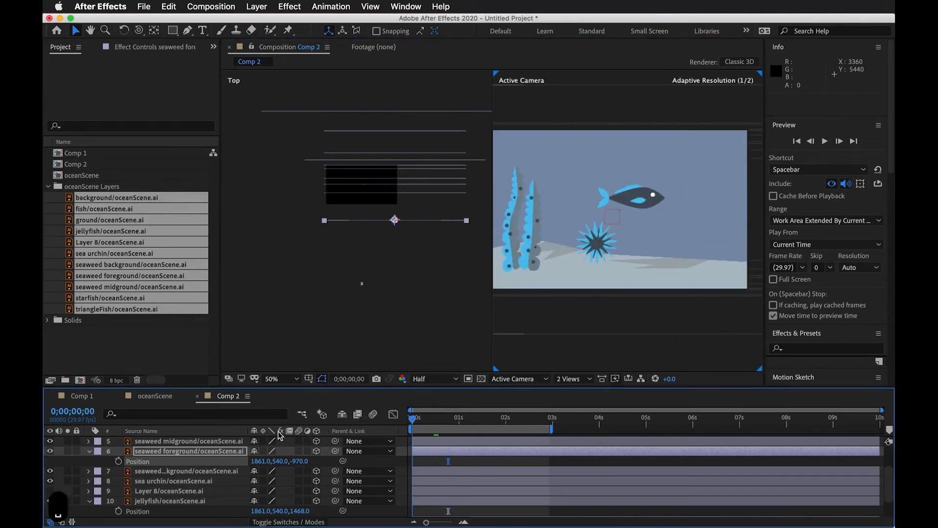
pyautogui.press('space')
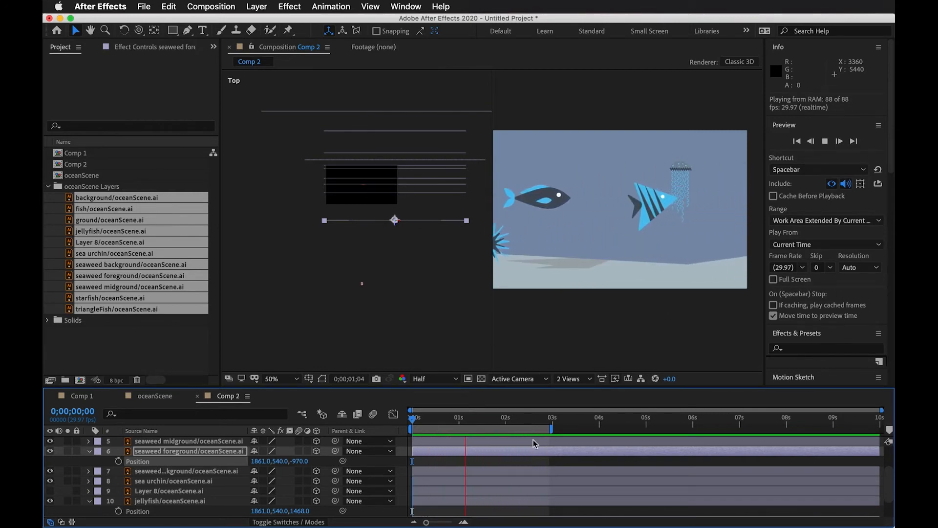
pyautogui.press('space')
# Step: Select Camera 1 and expand its Camera Options
pyautogui.scroll(4, 220, 456)
pyautogui.click(160, 453)
pyautogui.click(88, 451)
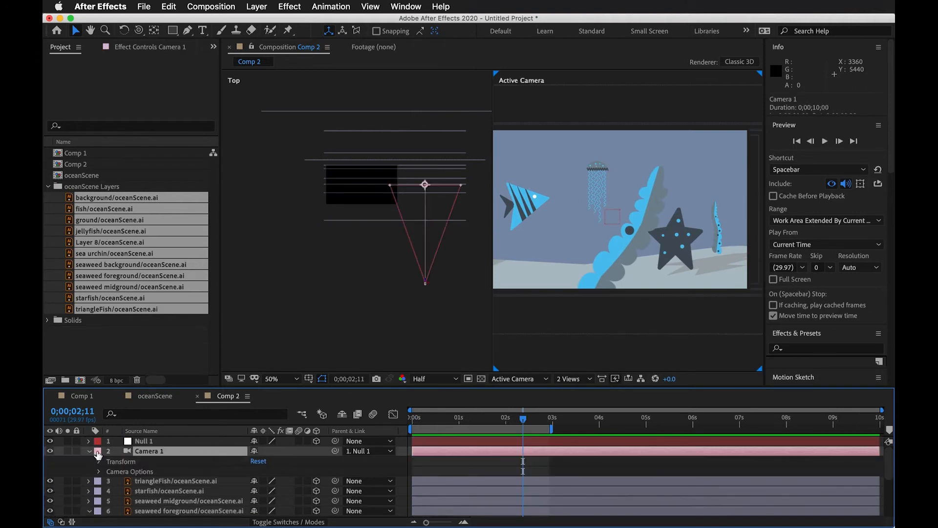
pyautogui.click(100, 472)
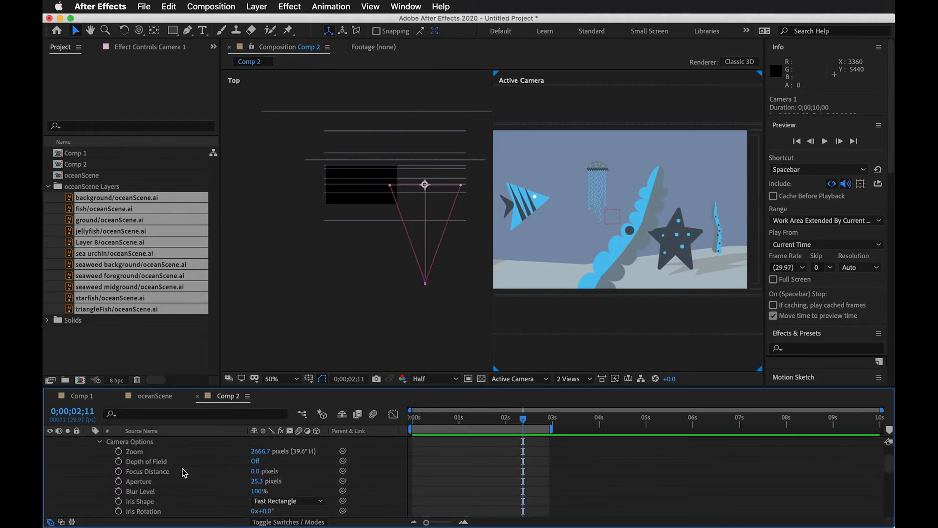
pyautogui.click(131, 451)
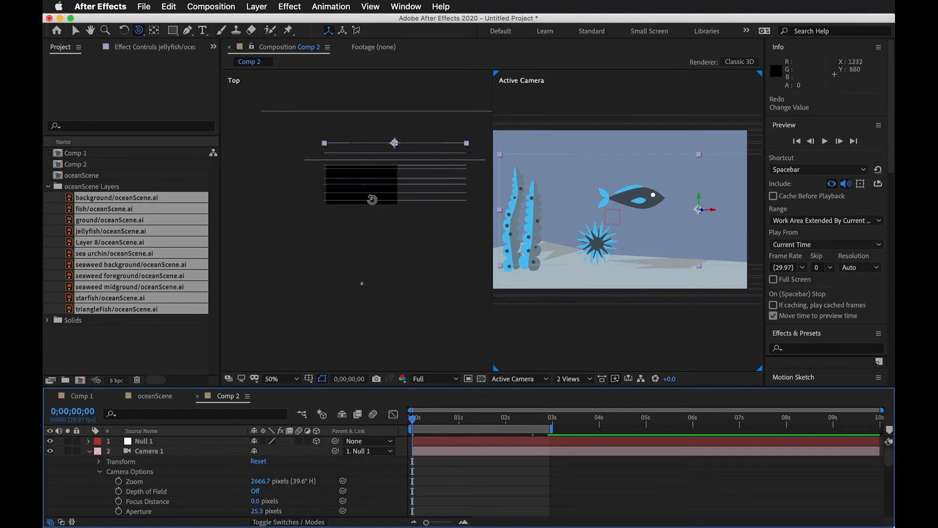
# Step: Turn on Depth of Field for Camera 1
pyautogui.click(443, 450)
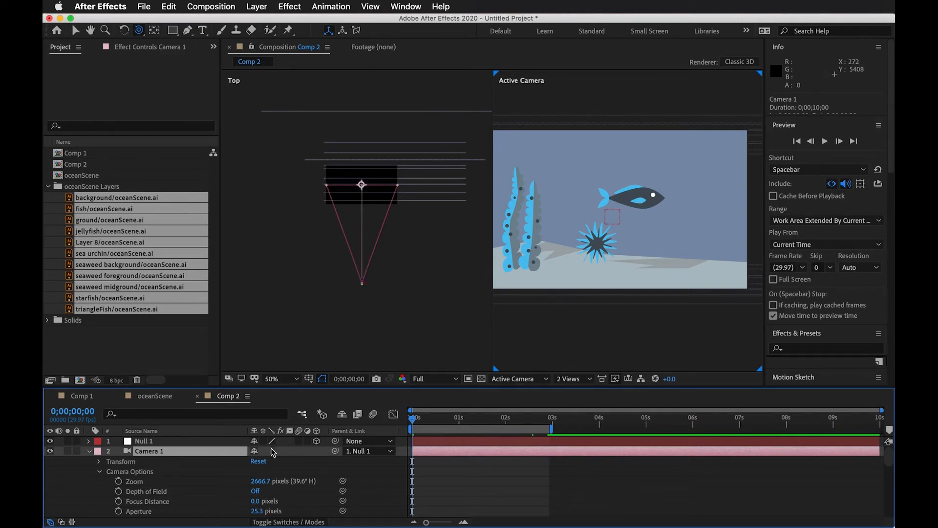
pyautogui.click(169, 501)
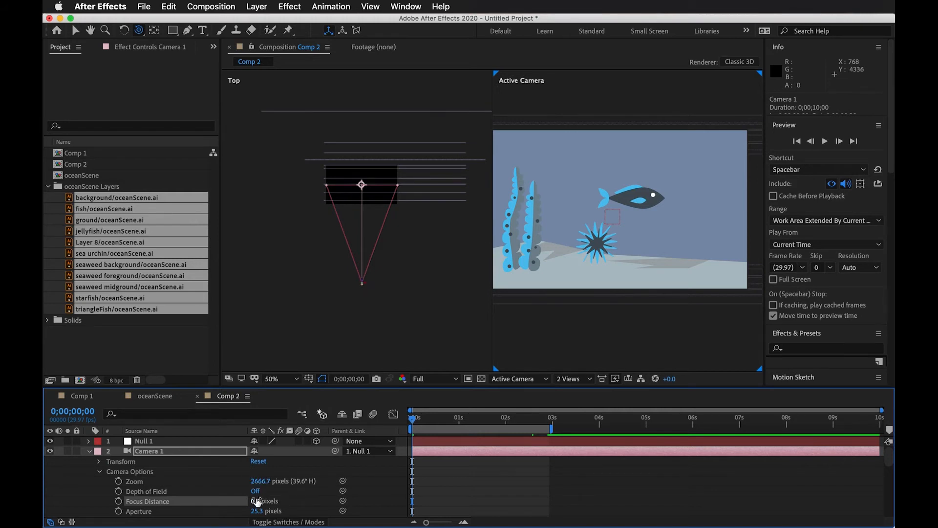
pyautogui.click(255, 491)
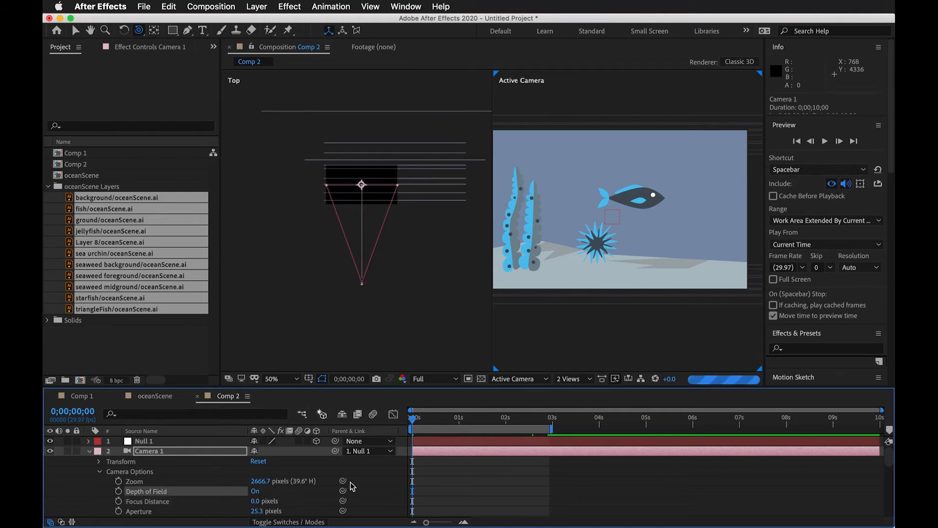
pyautogui.click(438, 452)
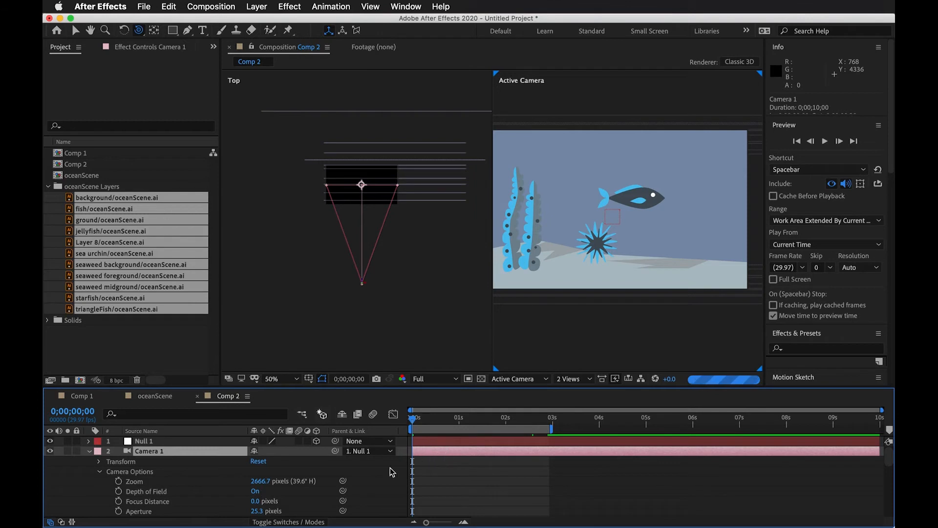
pyautogui.click(277, 491)
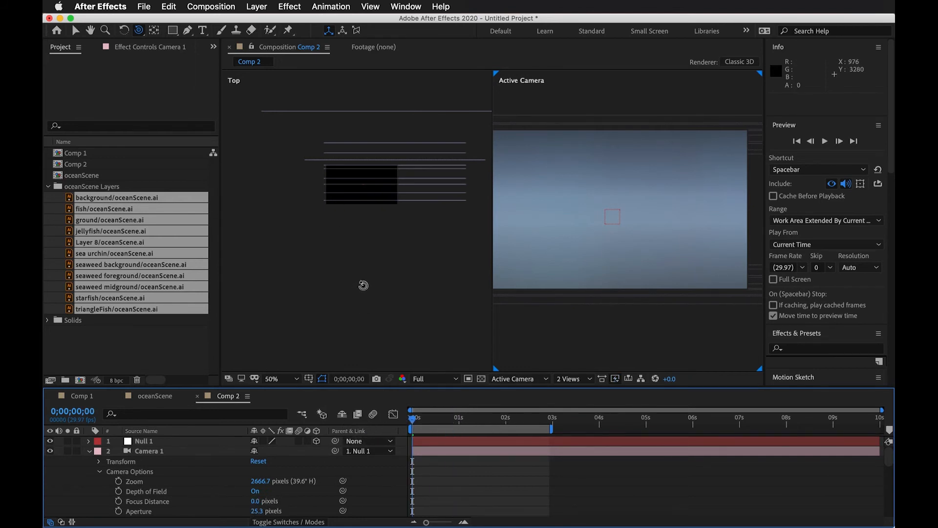
# Step: Set Camera 1's Focus Distance to 2655 pixels
pyautogui.moveTo(256, 506); pyautogui.dragTo(566, 452)
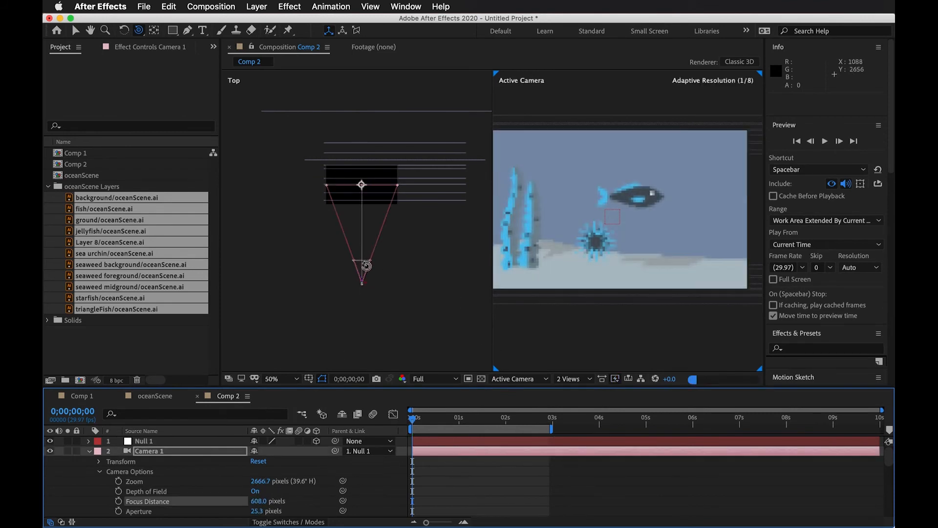
pyautogui.moveTo(268, 499); pyautogui.dragTo(887, 430)
pyautogui.moveTo(260, 501); pyautogui.dragTo(698, 434)
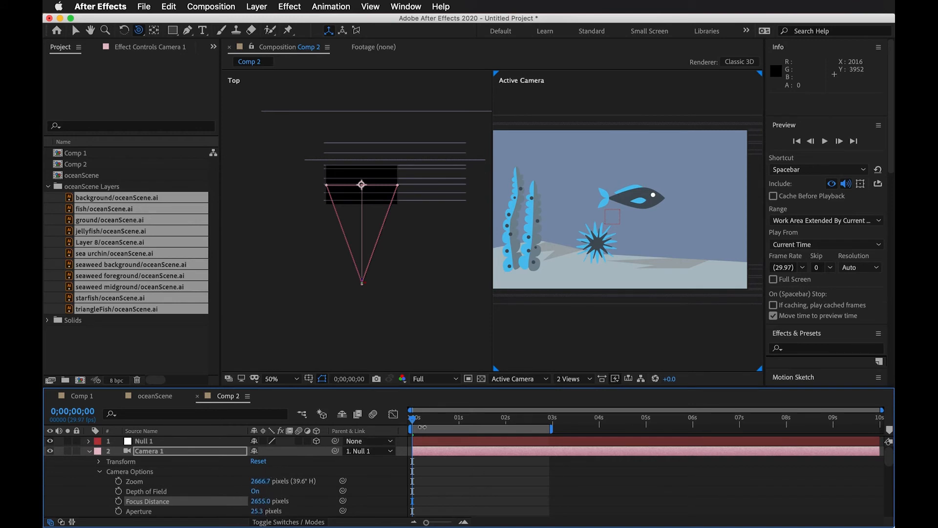
# Step: Scrub through the camera move up to 0;00;02;12 and examine the depth-of-field blur on the ocean layers
pyautogui.moveTo(416, 419)
pyautogui.mouseDown()
pyautogui.moveTo(459, 419)
pyautogui.moveTo(426, 419)
pyautogui.mouseUp()
pyautogui.scroll(-1, 277, 505)
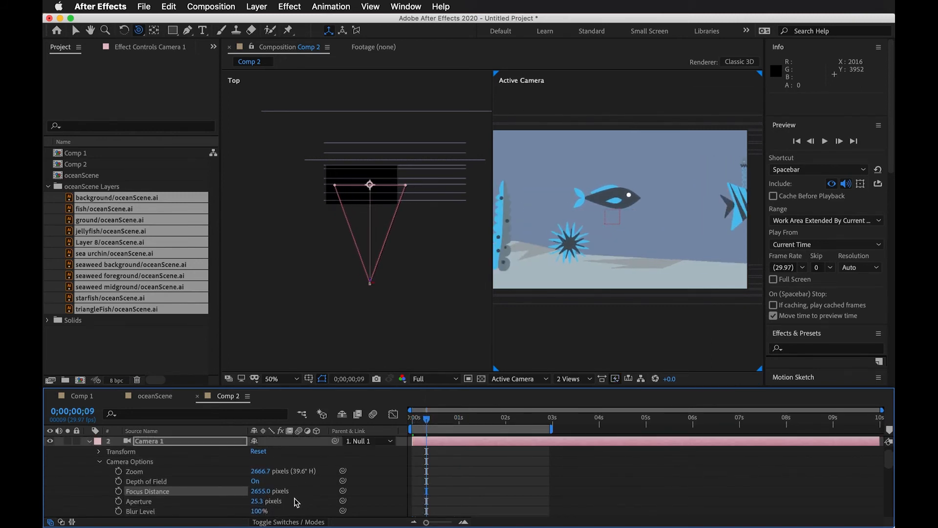
pyautogui.moveTo(430, 423); pyautogui.dragTo(506, 423)
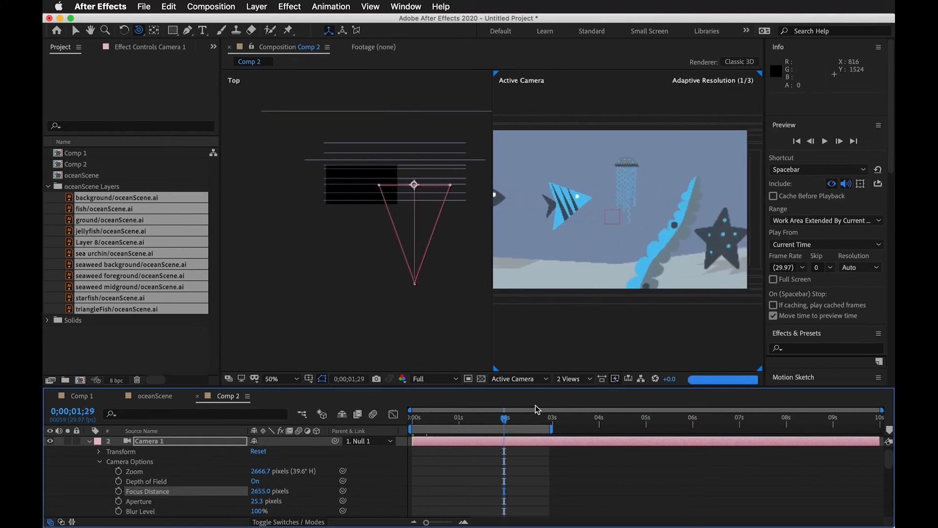
pyautogui.click(525, 379)
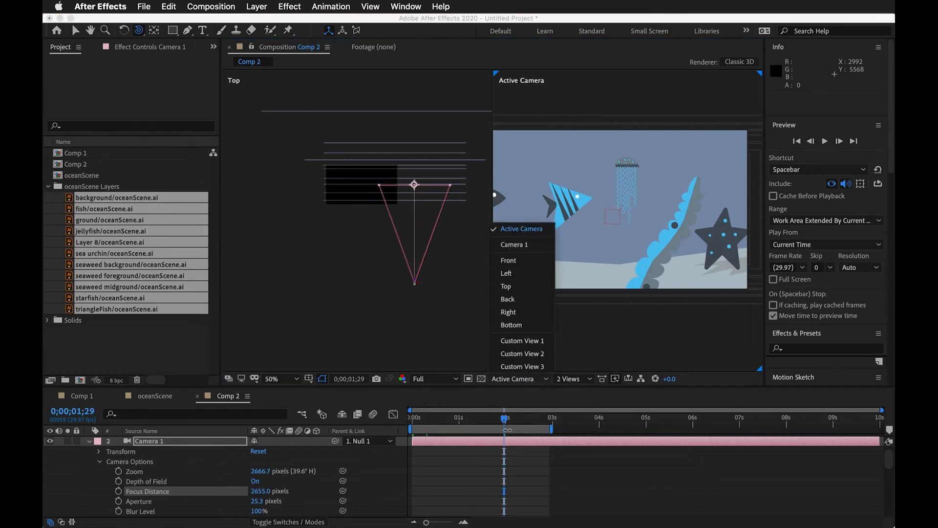
pyautogui.click(541, 449)
pyautogui.moveTo(508, 418); pyautogui.dragTo(525, 419)
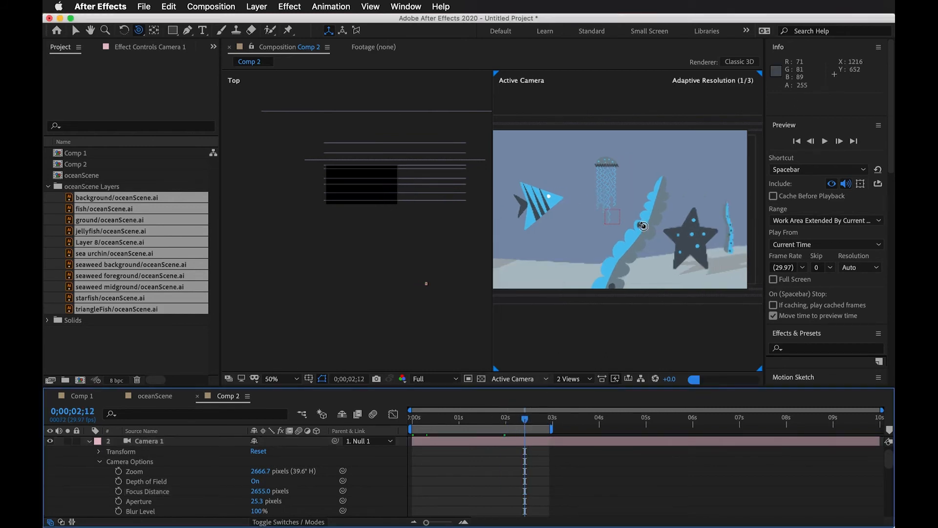
pyautogui.scroll(2, 635, 224)
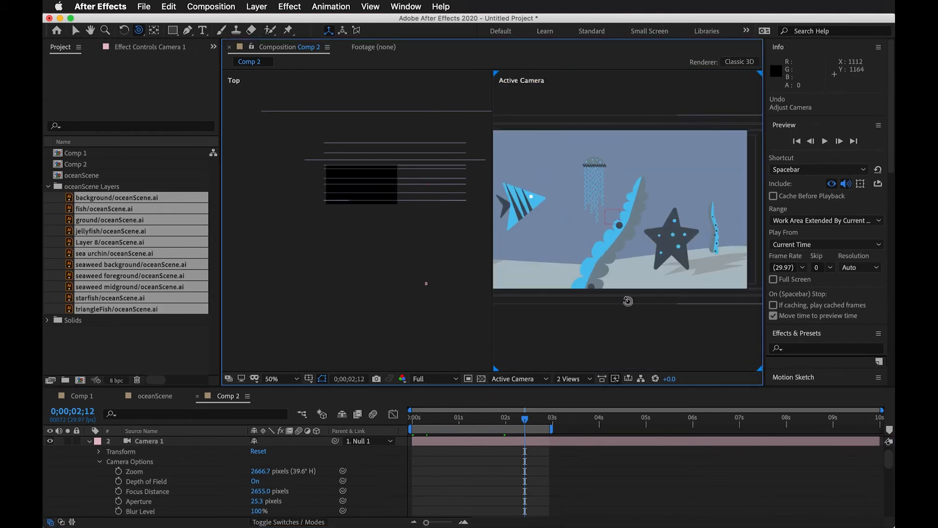
pyautogui.press('space')
pyautogui.moveTo(631, 280); pyautogui.dragTo(679, 274)
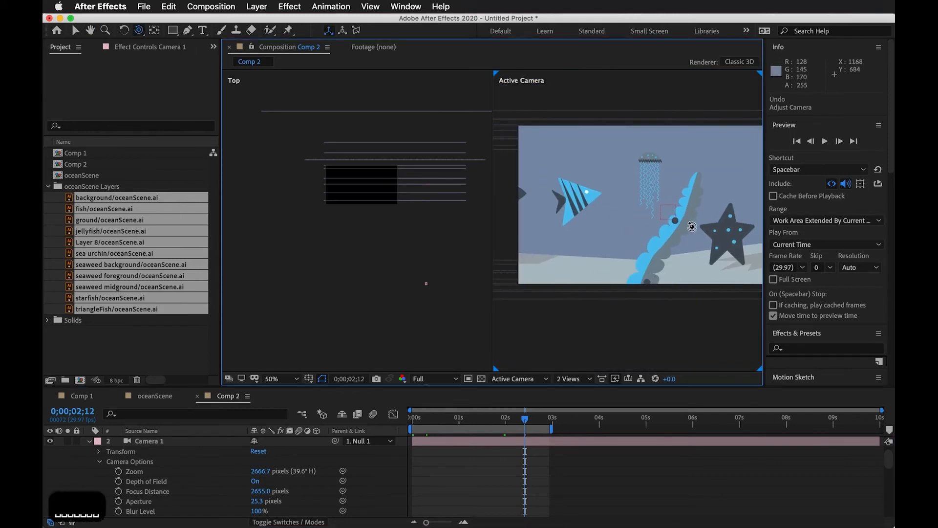
# Step: Set Camera 1's Aperture to 0 pixels and inspect the seaweed and starfish at 100% magnification
pyautogui.click(449, 441)
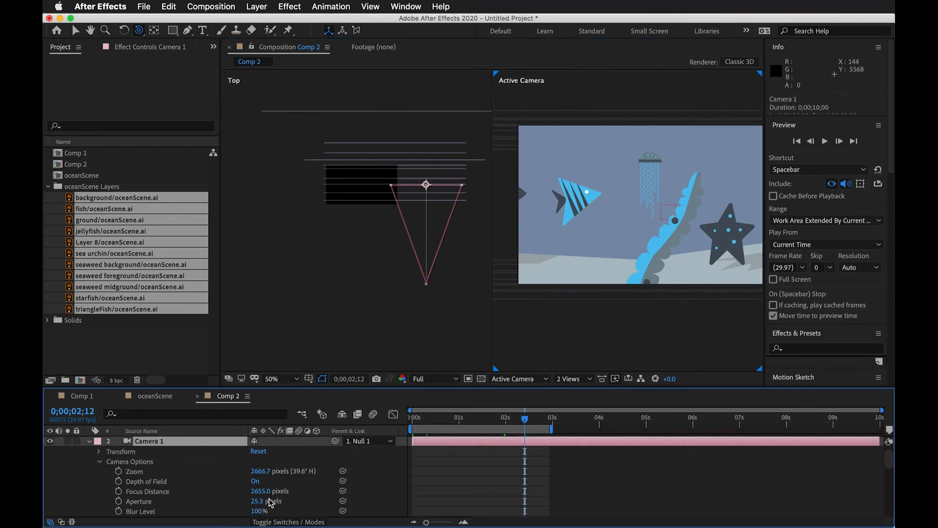
pyautogui.moveTo(259, 503); pyautogui.dragTo(195, 511)
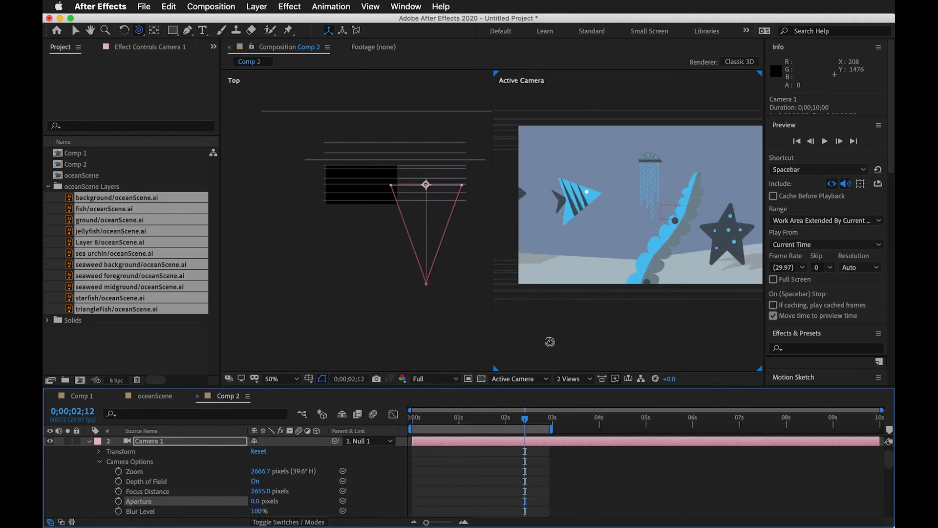
pyautogui.scroll(2, 630, 221)
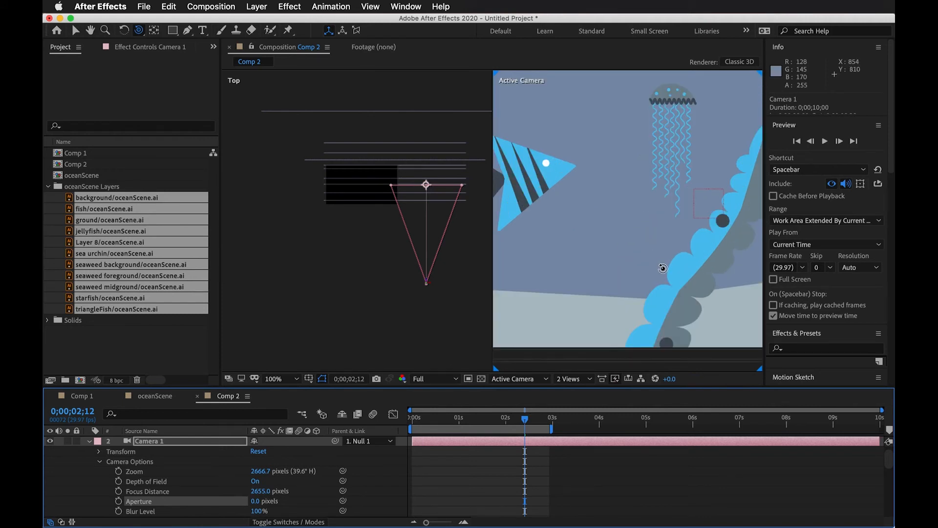
pyautogui.press('space')
pyautogui.moveTo(708, 282); pyautogui.dragTo(580, 265)
pyautogui.moveTo(643, 264); pyautogui.dragTo(649, 247)
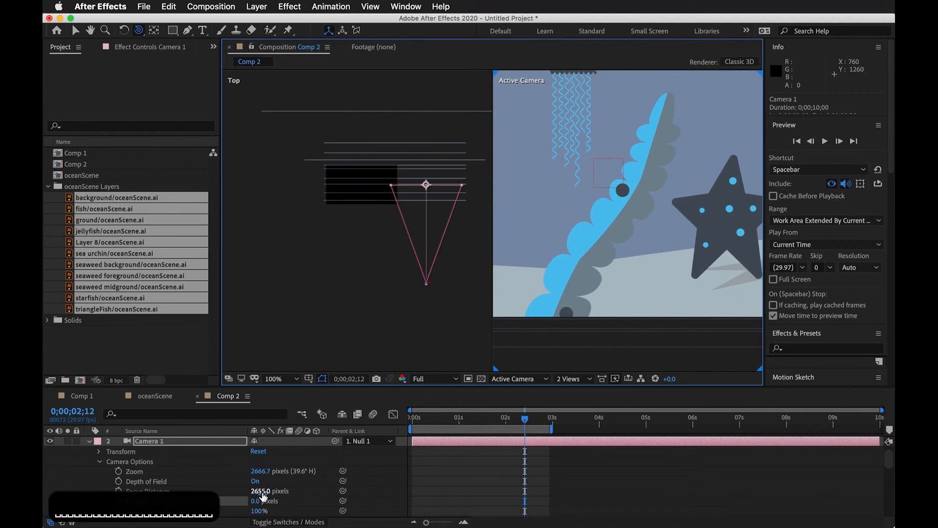
# Step: Raise Camera 1's Aperture to 748 pixels and inspect the blur around the starfish
pyautogui.moveTo(258, 506); pyautogui.dragTo(396, 490)
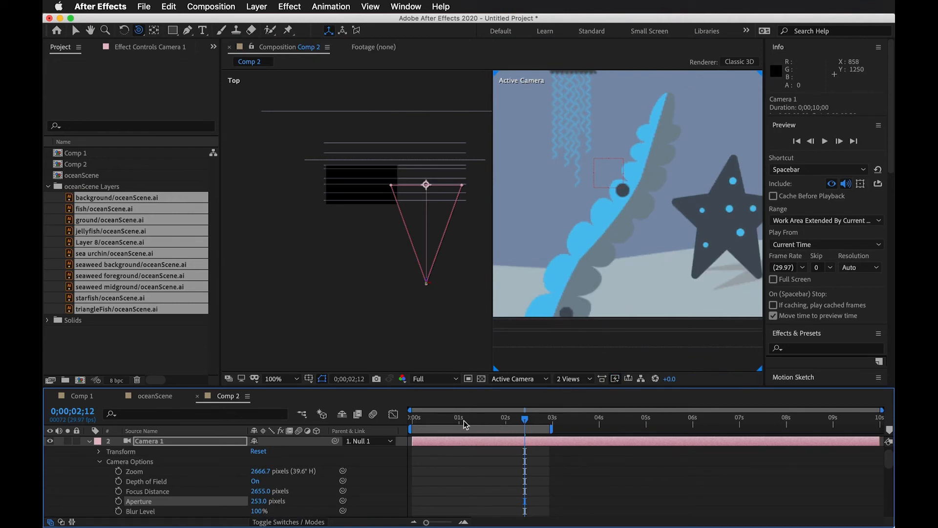
pyautogui.moveTo(261, 502); pyautogui.dragTo(550, 495)
pyautogui.press('space')
pyautogui.moveTo(666, 254); pyautogui.dragTo(591, 256)
pyautogui.press('c')
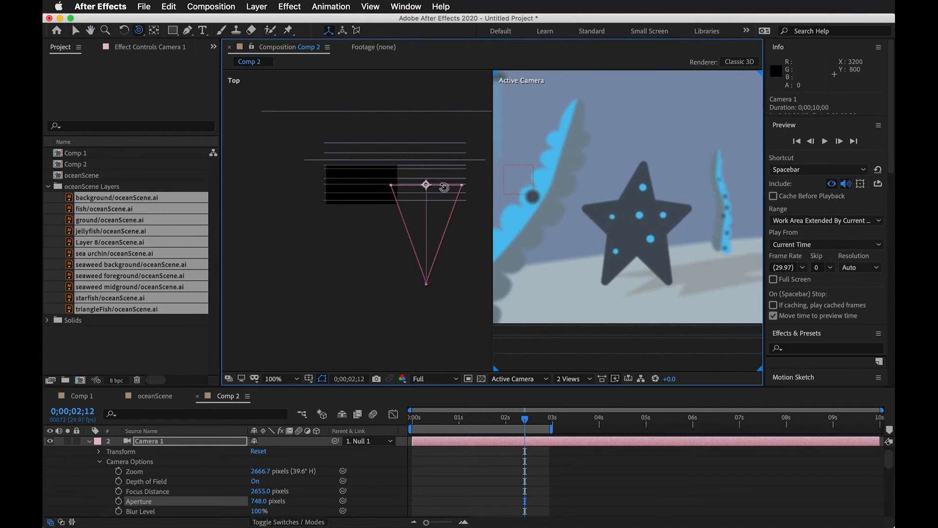
# Step: Try lower Aperture values for Camera 1, including 687 pixels, and finish at 0 pixels with the time at 0;00;02;01
pyautogui.moveTo(257, 501)
pyautogui.mouseDown()
pyautogui.moveTo(235, 503)
pyautogui.moveTo(252, 503)
pyautogui.mouseUp()
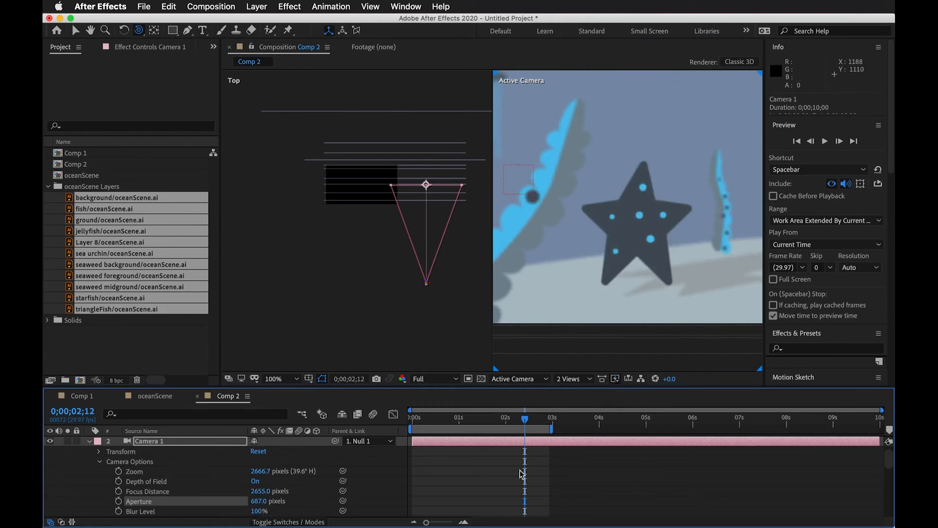
pyautogui.moveTo(503, 416)
pyautogui.mouseDown()
pyautogui.moveTo(511, 419)
pyautogui.moveTo(457, 424)
pyautogui.moveTo(515, 432)
pyautogui.moveTo(508, 430)
pyautogui.mouseUp()
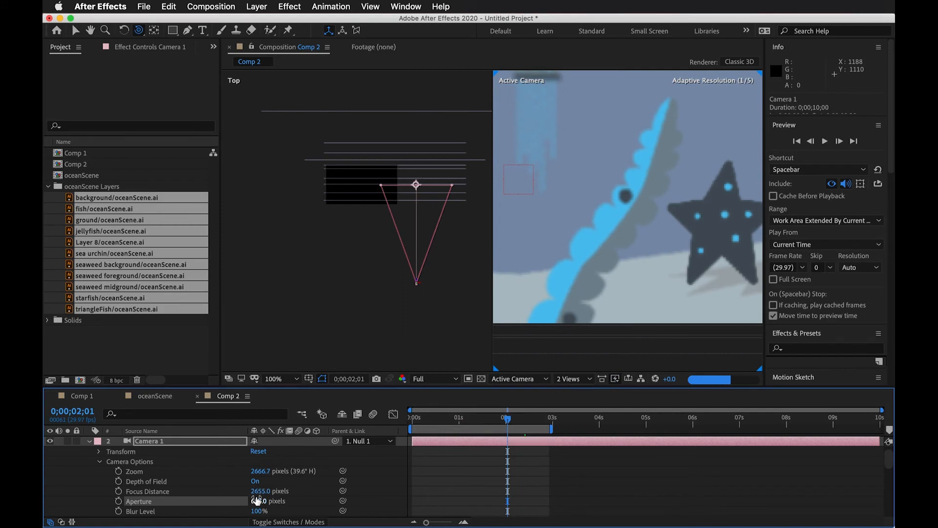
pyautogui.moveTo(259, 501); pyautogui.dragTo(247, 503)
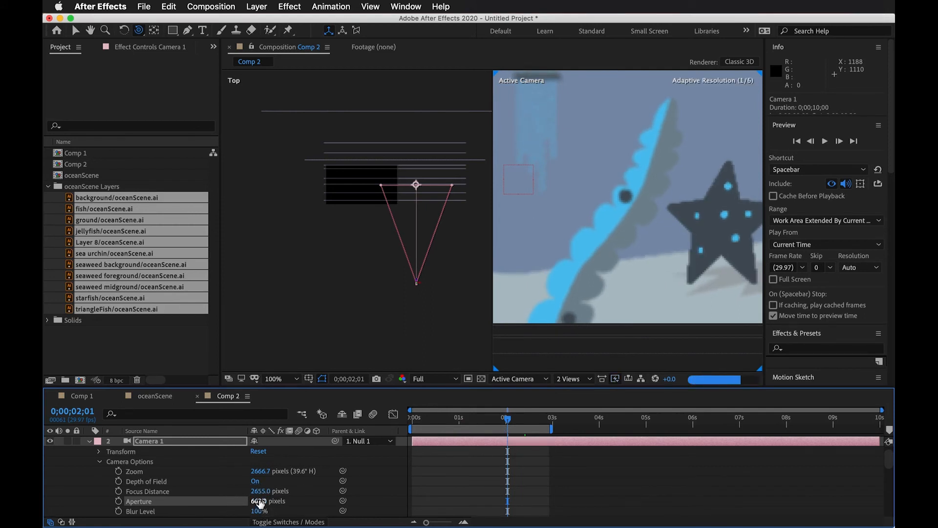
pyautogui.moveTo(259, 501); pyautogui.dragTo(57, 515)
pyautogui.moveTo(264, 505)
pyautogui.mouseDown()
pyautogui.moveTo(182, 509)
pyautogui.moveTo(250, 508)
pyautogui.mouseUp()
pyautogui.click(257, 501)
pyautogui.write('0')
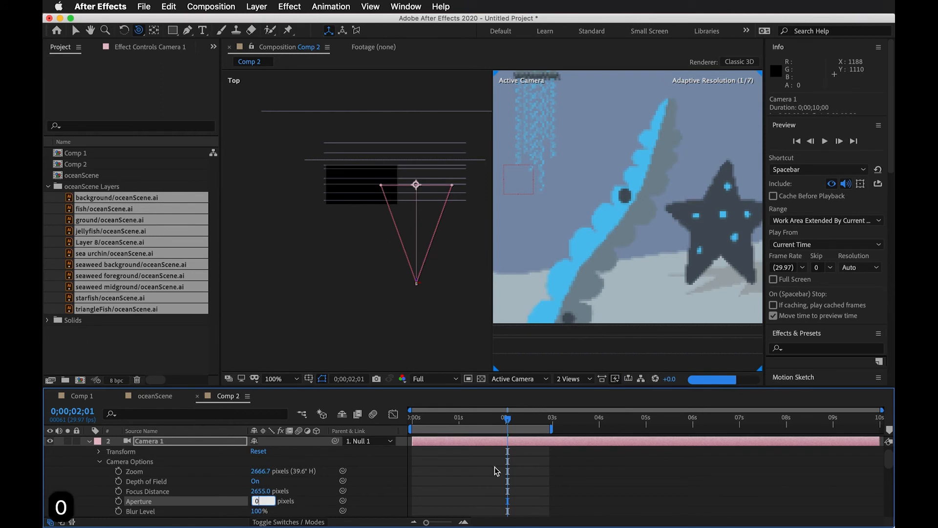
pyautogui.click(476, 465)
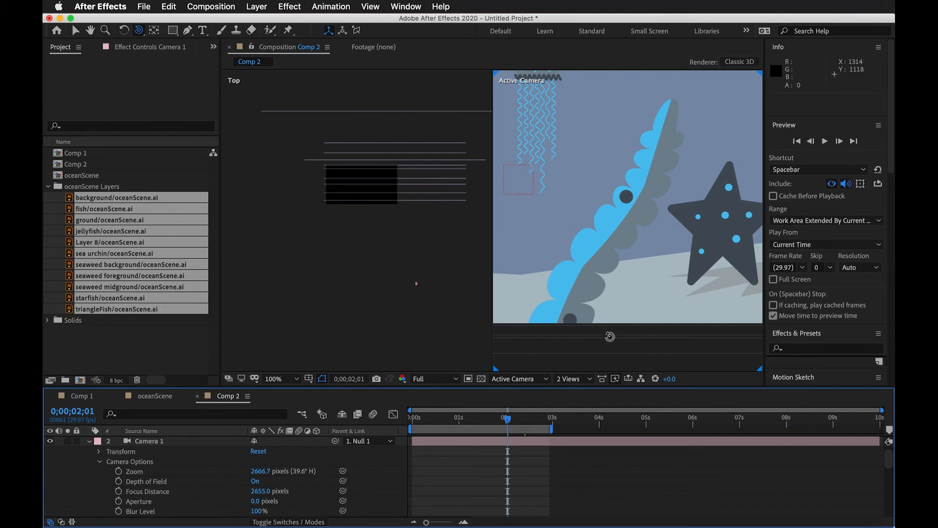
# Step: Move to 0;00;01;01 and set Camera 1's Aperture to 600 pixels, checking the striped fish against the jellyfish
pyautogui.moveTo(492, 426); pyautogui.dragTo(460, 420)
pyautogui.click(255, 501)
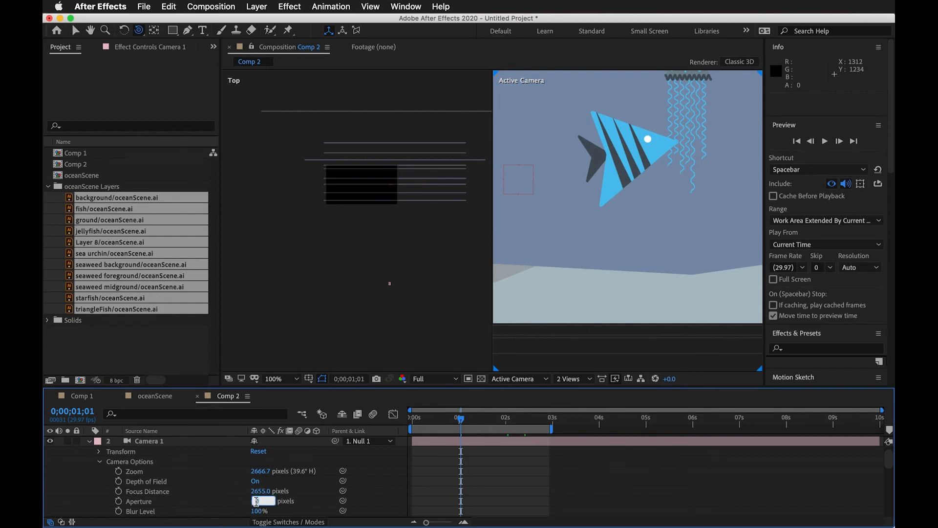
pyautogui.write('600')
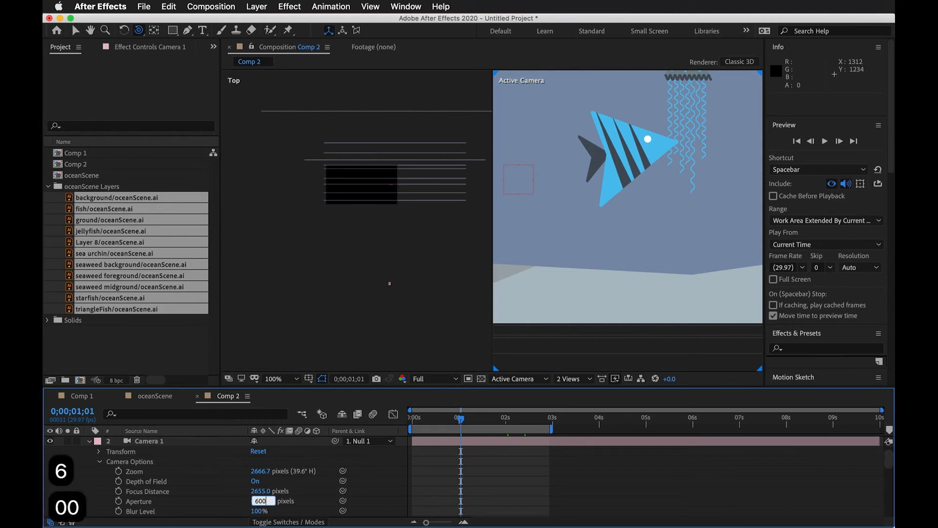
pyautogui.press('Return')
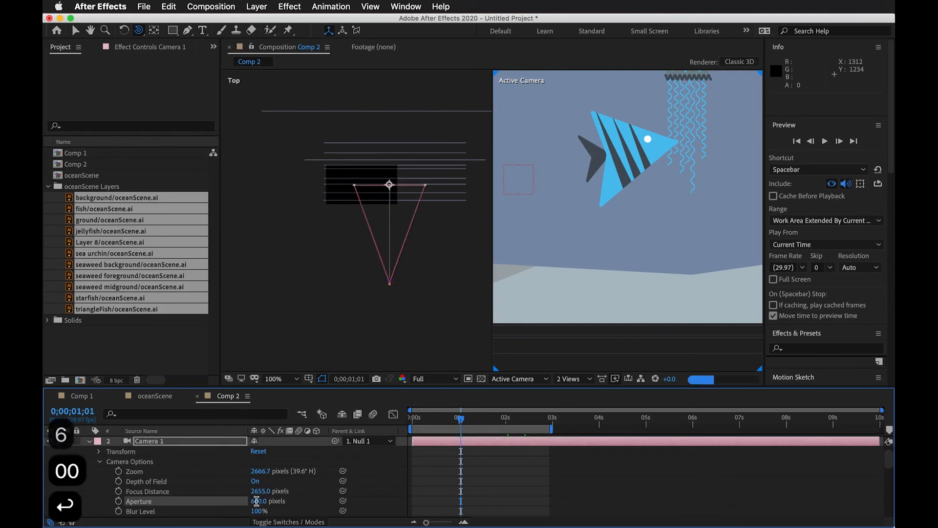
pyautogui.press('space')
pyautogui.moveTo(685, 253); pyautogui.dragTo(704, 253)
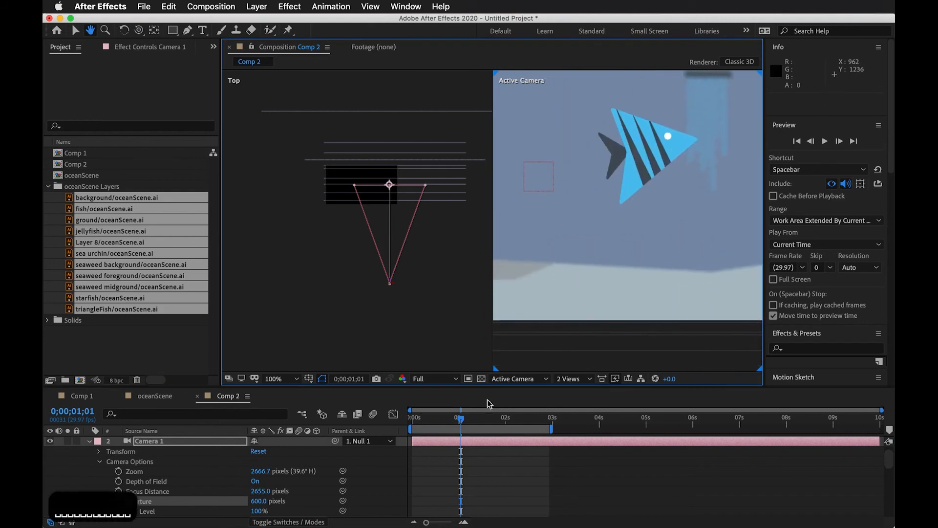
# Step: Set Camera 1's Aperture to 500 pixels
pyautogui.click(259, 501)
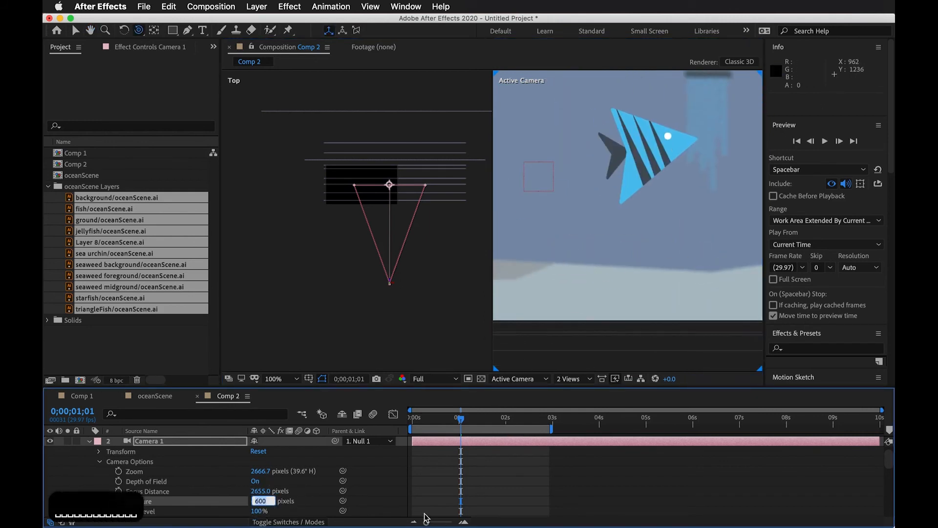
pyautogui.write('500')
pyautogui.press('Return')
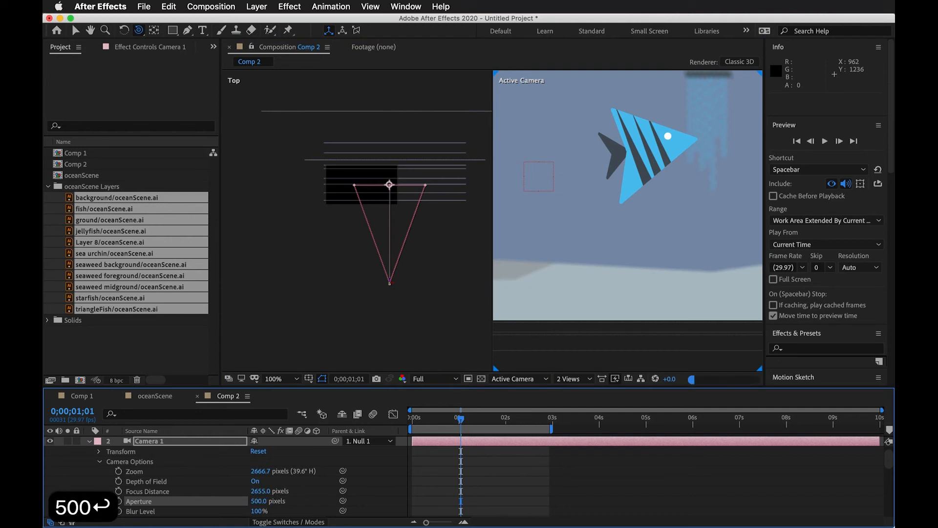
# Step: Preview the camera move from the start of the composition to check the depth of field
pyautogui.click(522, 474)
pyautogui.moveTo(461, 419); pyautogui.dragTo(291, 421)
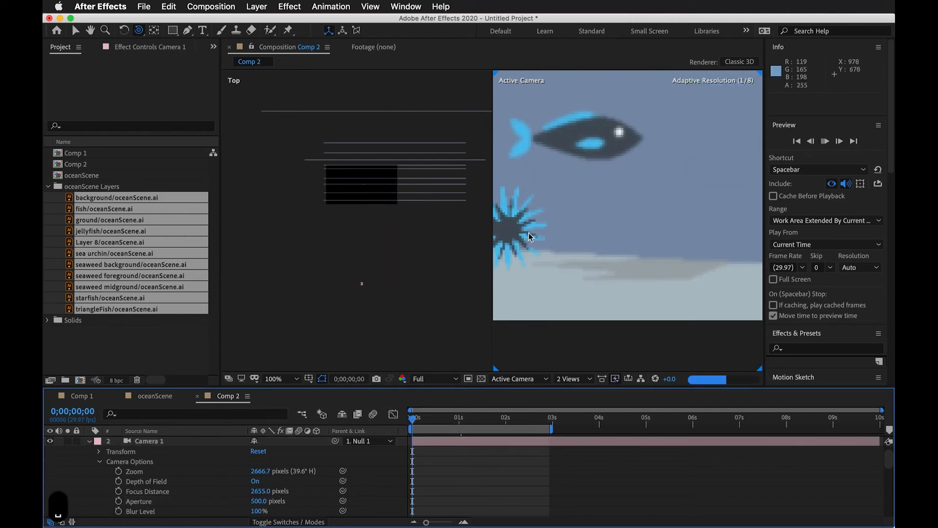
pyautogui.press('space')
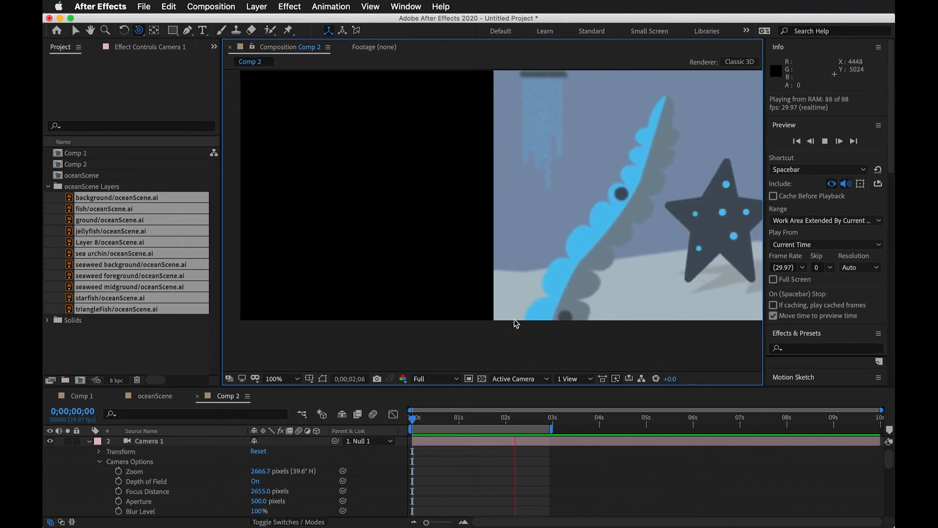
pyautogui.press('space')
pyautogui.moveTo(558, 272); pyautogui.dragTo(679, 345)
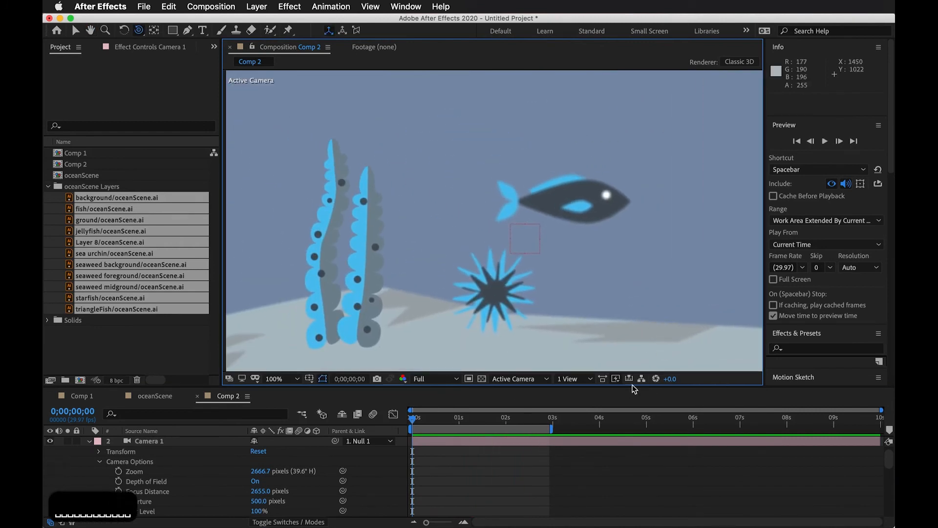
# Step: Enlarge the composition view, replay the camera move and return to the first frame
pyautogui.moveTo(630, 388); pyautogui.dragTo(553, 431)
pyautogui.moveTo(437, 464); pyautogui.dragTo(410, 466)
pyautogui.press('space')
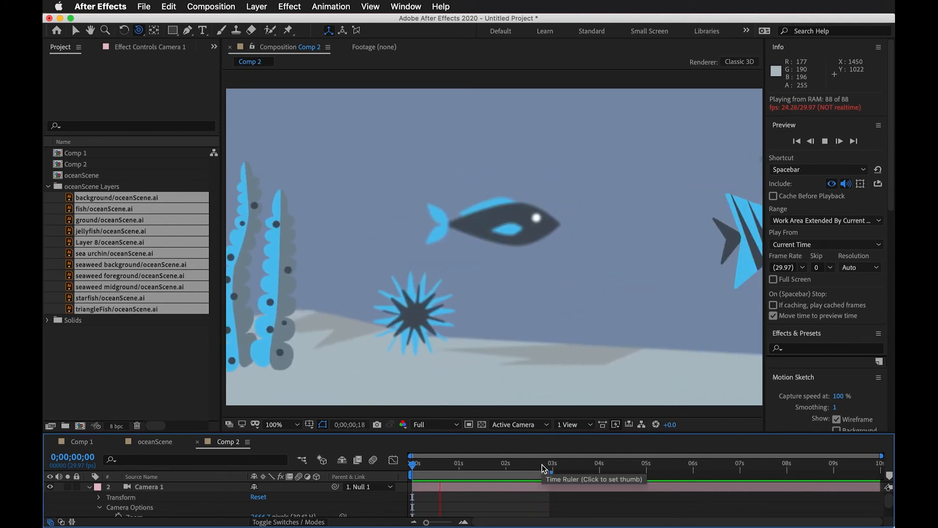
pyautogui.press('space')
pyautogui.moveTo(519, 462); pyautogui.dragTo(369, 461)
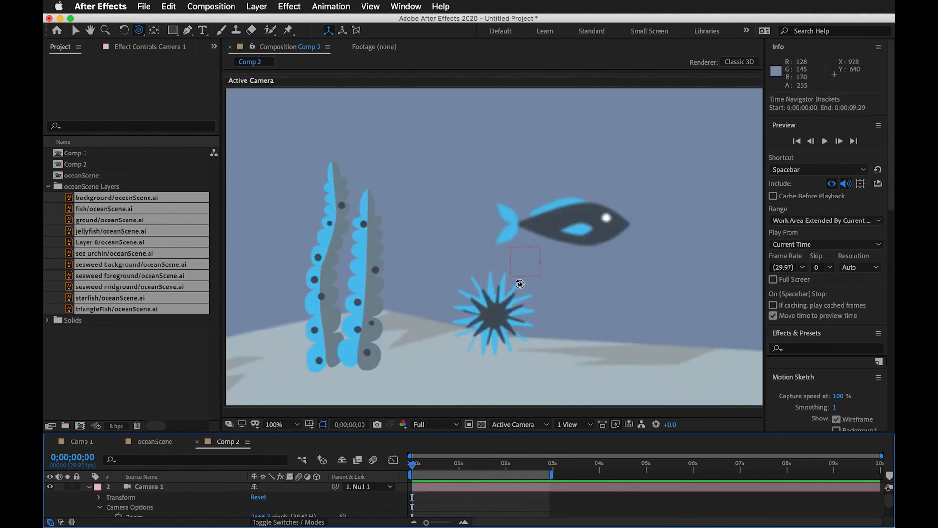
# Step: Restore the two-view layout and give the timeline more height so all the camera options fit
pyautogui.moveTo(560, 410); pyautogui.dragTo(562, 367)
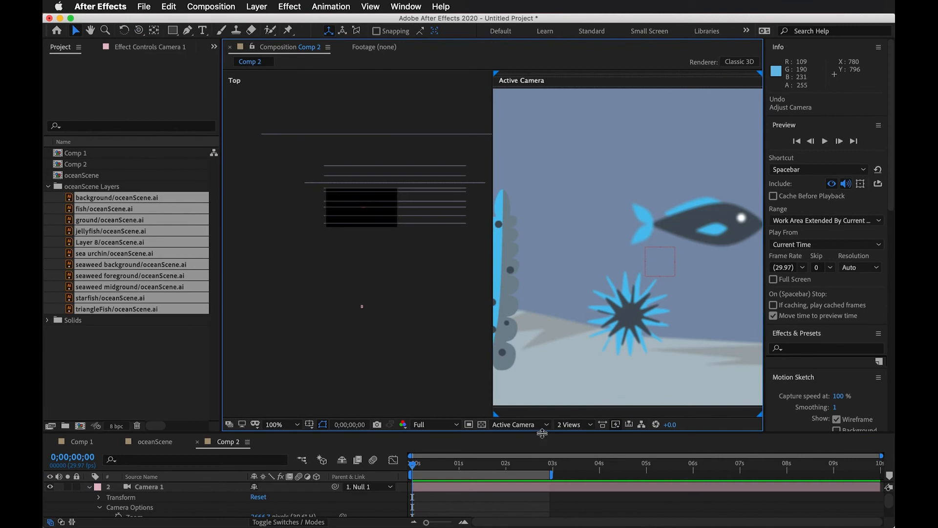
pyautogui.moveTo(542, 432); pyautogui.dragTo(540, 356)
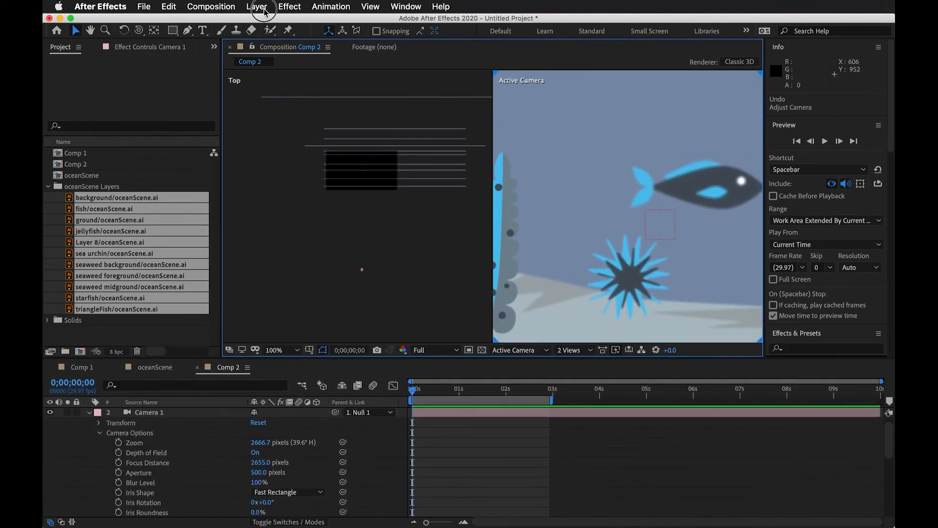
# Step: Add a new light layer to Comp 2 with the light type set to Point, keeping the other light settings
pyautogui.click(264, 11)
pyautogui.moveTo(267, 21)
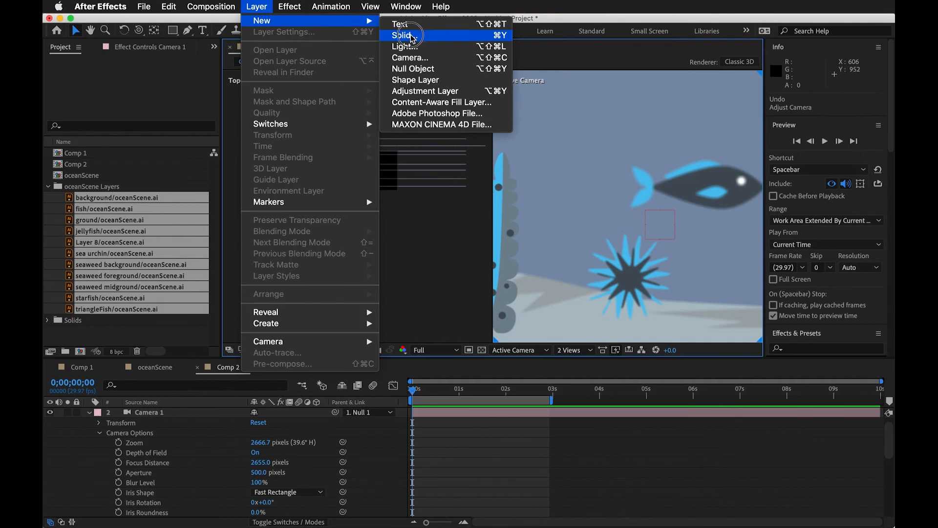
pyautogui.click(419, 49)
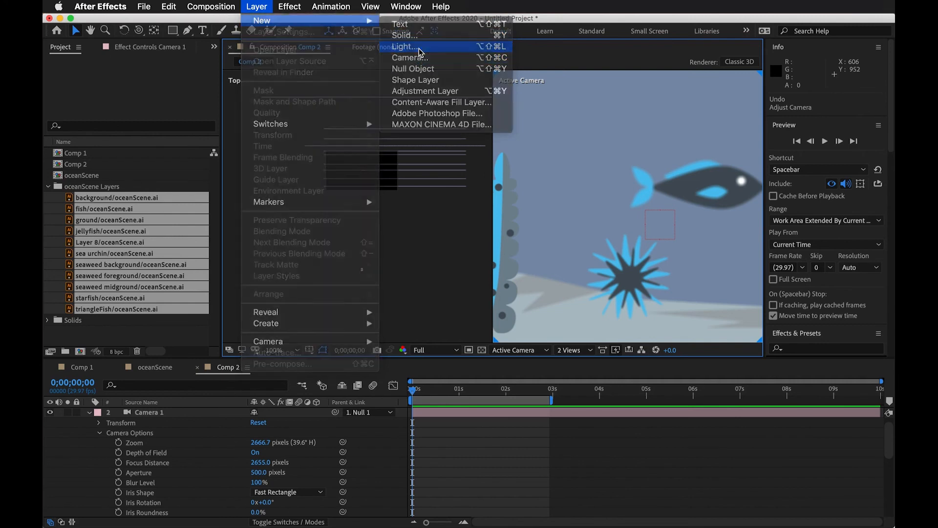
pyautogui.moveTo(188, 74); pyautogui.dragTo(308, 50)
pyautogui.click(289, 98)
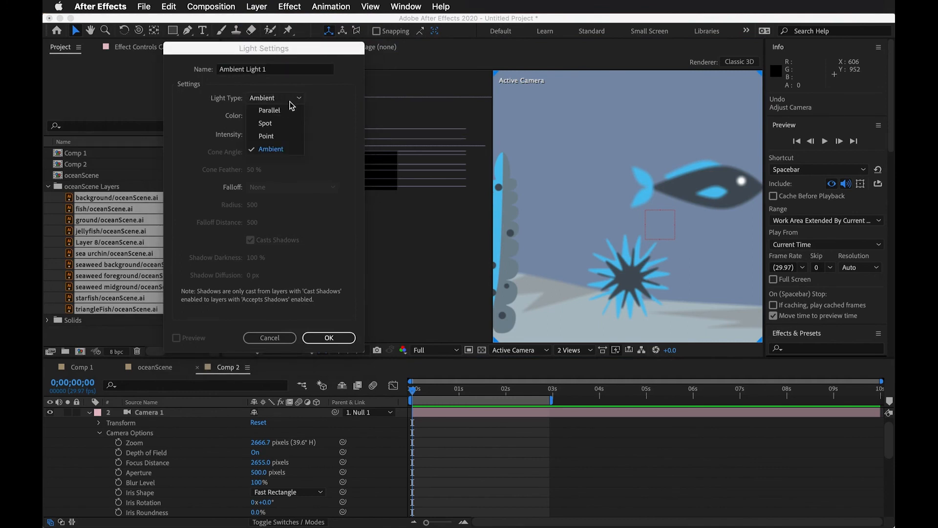
pyautogui.click(272, 137)
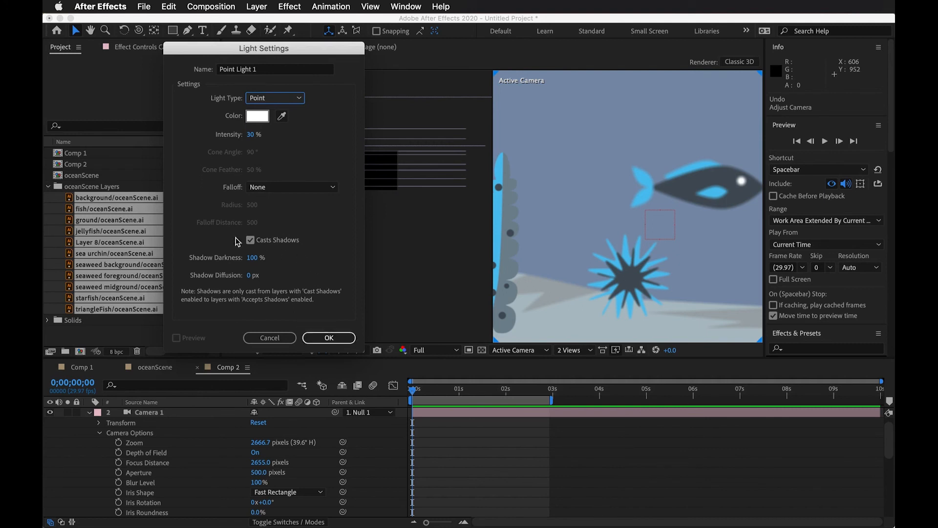
pyautogui.click(328, 337)
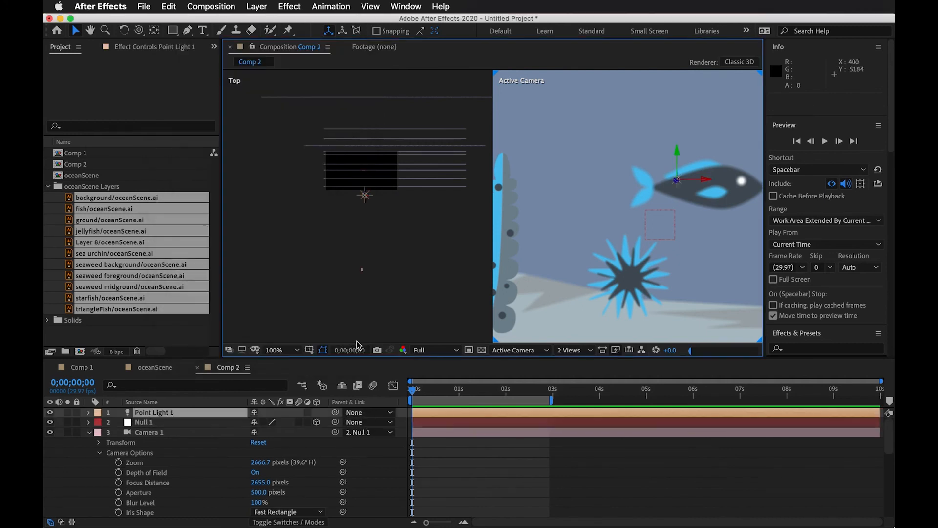
# Step: Show the point light's position property and frame the whole ocean scene in the camera view to examine its lighting
pyautogui.click(480, 416)
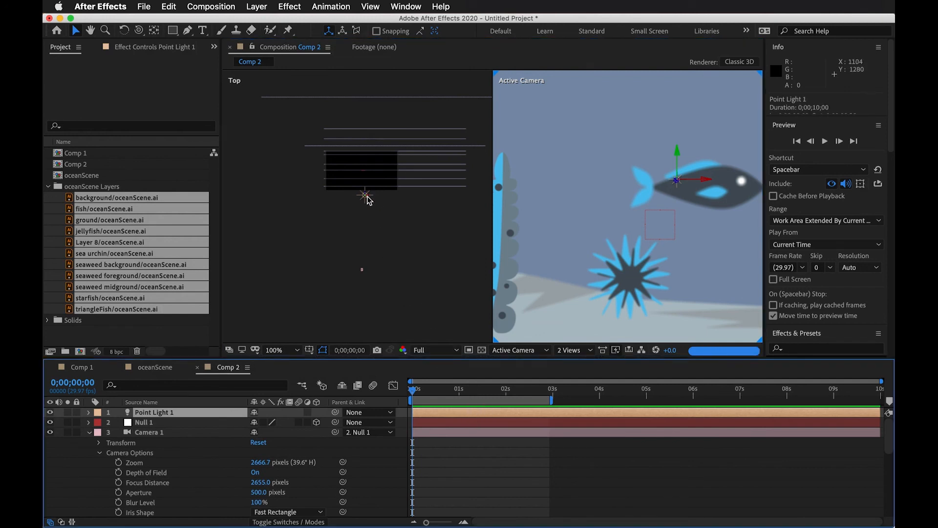
pyautogui.scroll(3, 367, 200)
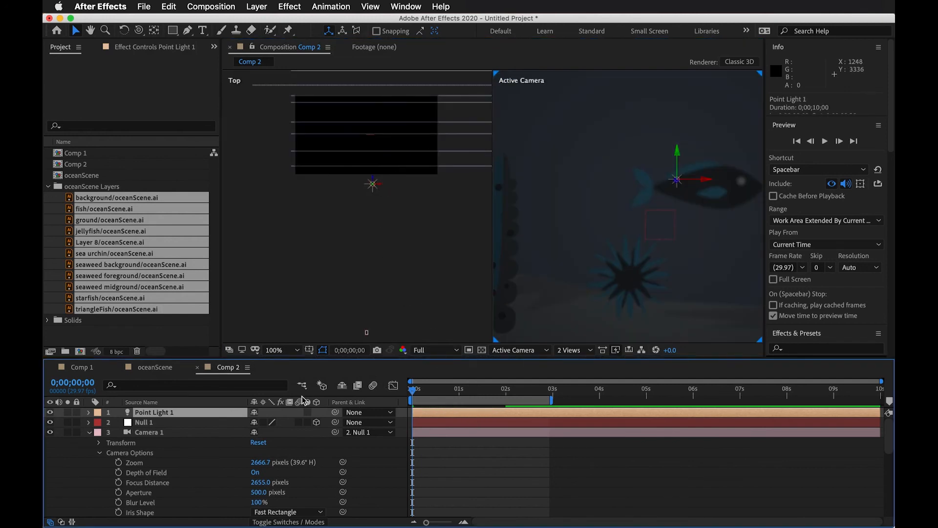
pyautogui.press('p')
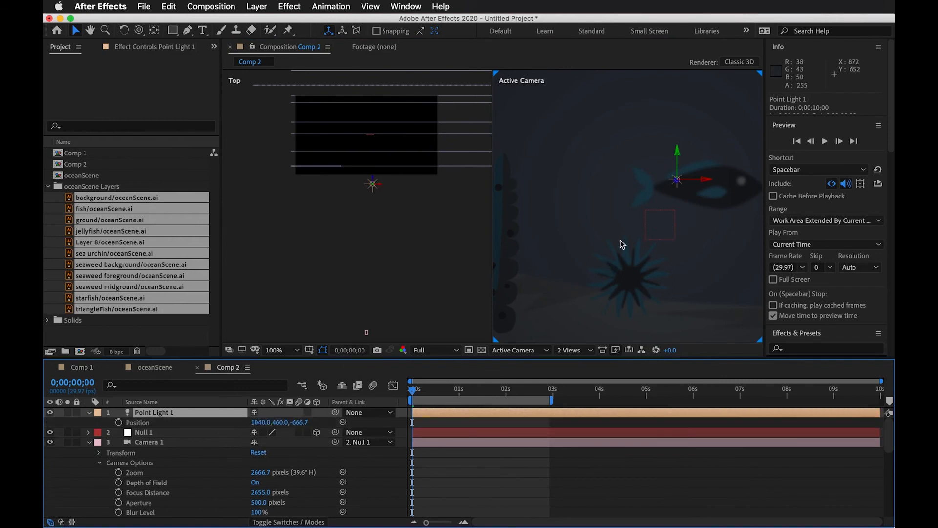
pyautogui.scroll(-4, 648, 236)
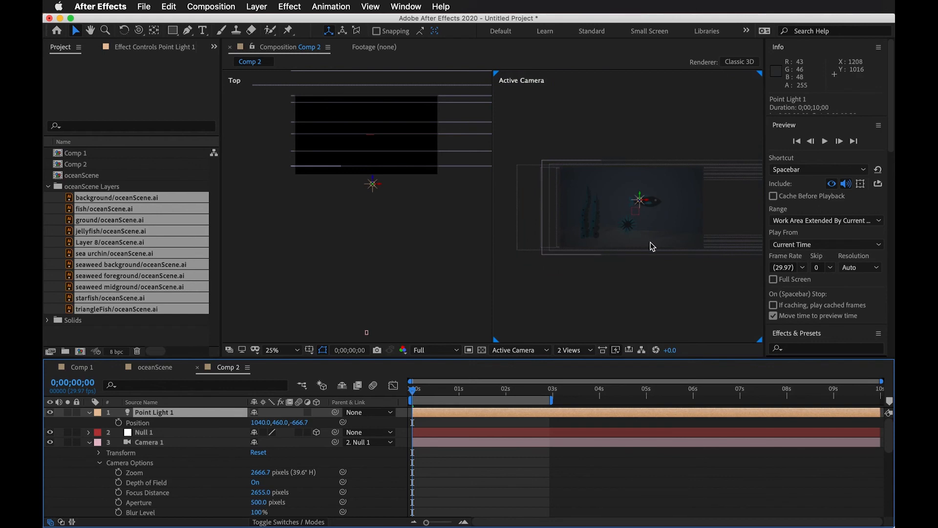
pyautogui.press('space')
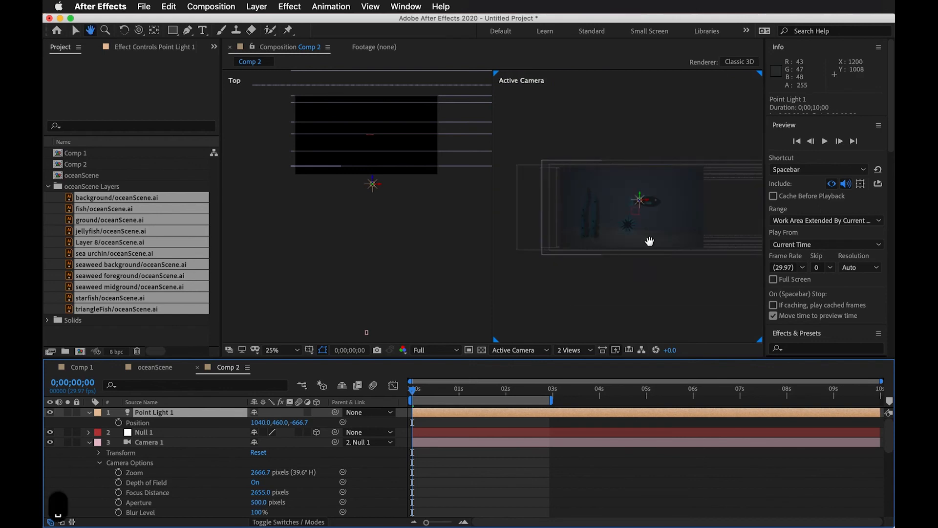
pyautogui.moveTo(649, 242); pyautogui.dragTo(676, 219)
pyautogui.scroll(2, 643, 207)
pyautogui.press('space')
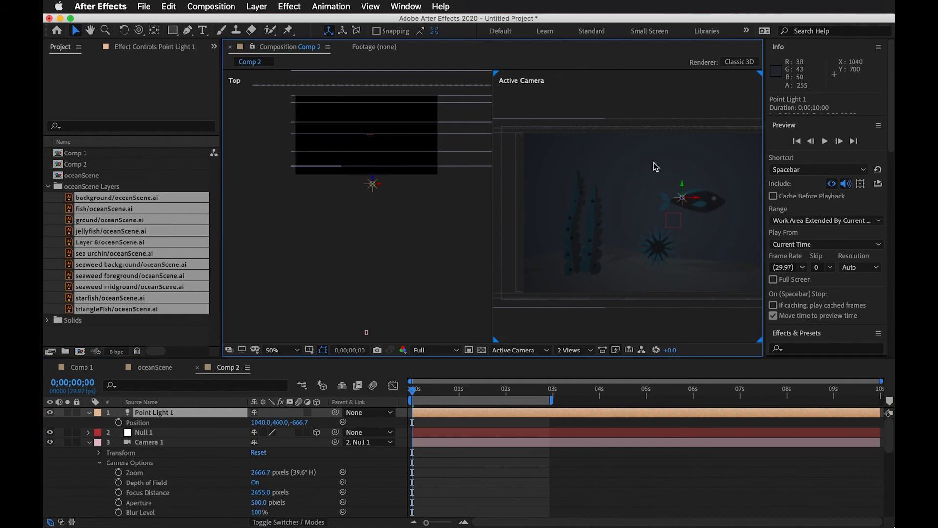
pyautogui.press('space')
pyautogui.moveTo(670, 262); pyautogui.dragTo(605, 266)
# Step: Raise the point light's intensity to 122% in its Light Options and check the brightened scene at the first frame
pyautogui.click(164, 415)
pyautogui.click(89, 413)
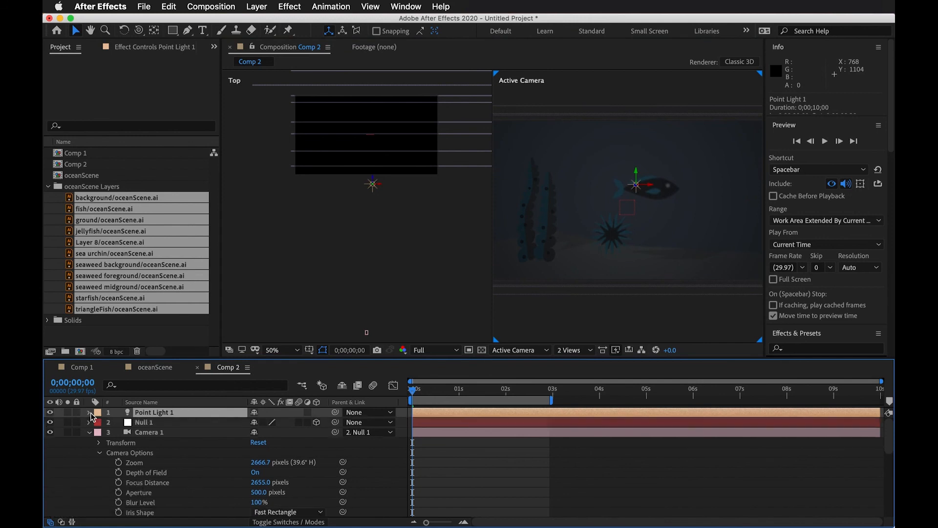
pyautogui.click(89, 412)
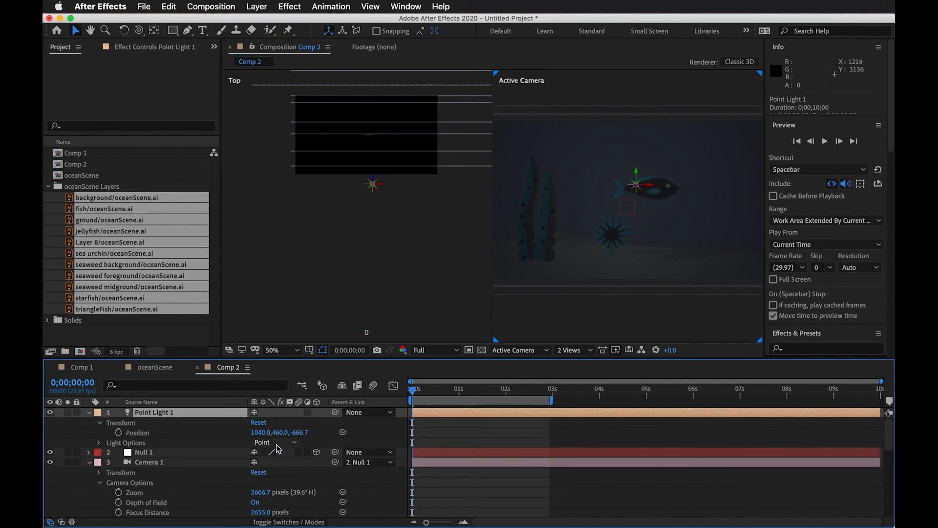
pyautogui.click(99, 444)
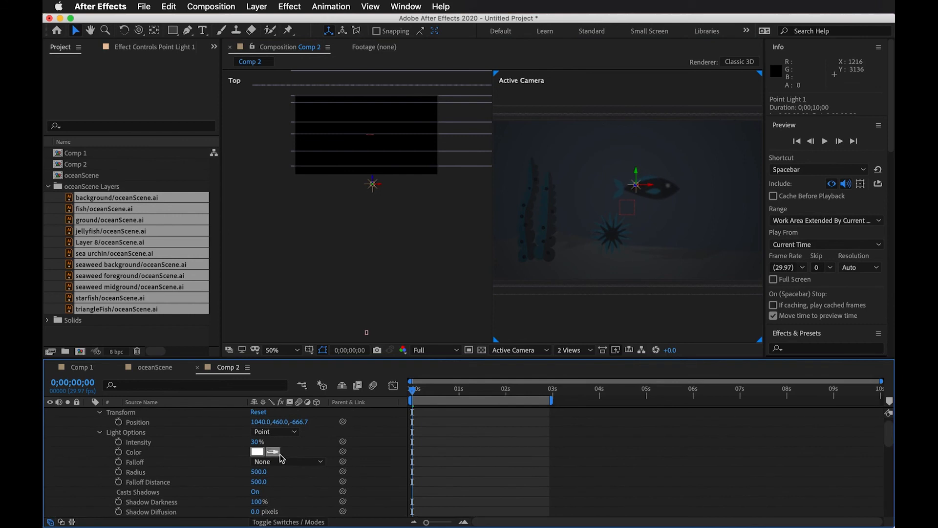
pyautogui.moveTo(254, 443); pyautogui.dragTo(307, 440)
pyautogui.click(675, 457)
pyautogui.scroll(3, 647, 221)
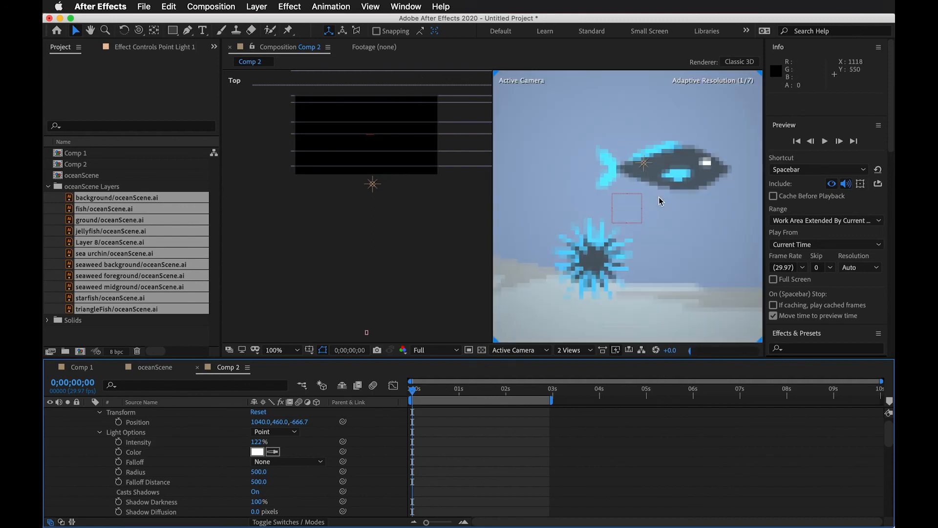
pyautogui.scroll(-1, 646, 221)
pyautogui.moveTo(428, 392); pyautogui.dragTo(411, 394)
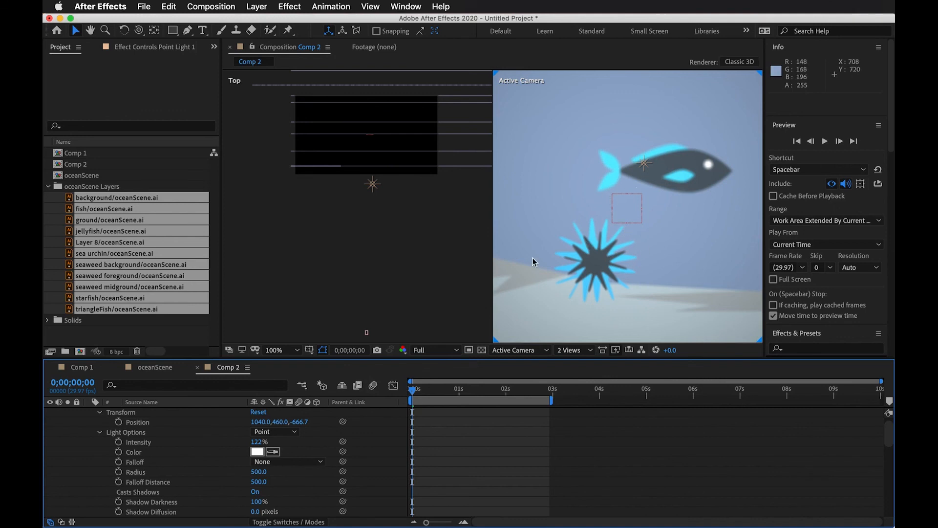
# Step: Find the sea urchin layer in Comp 2 and expand its Material Options
pyautogui.scroll(-5, 285, 480)
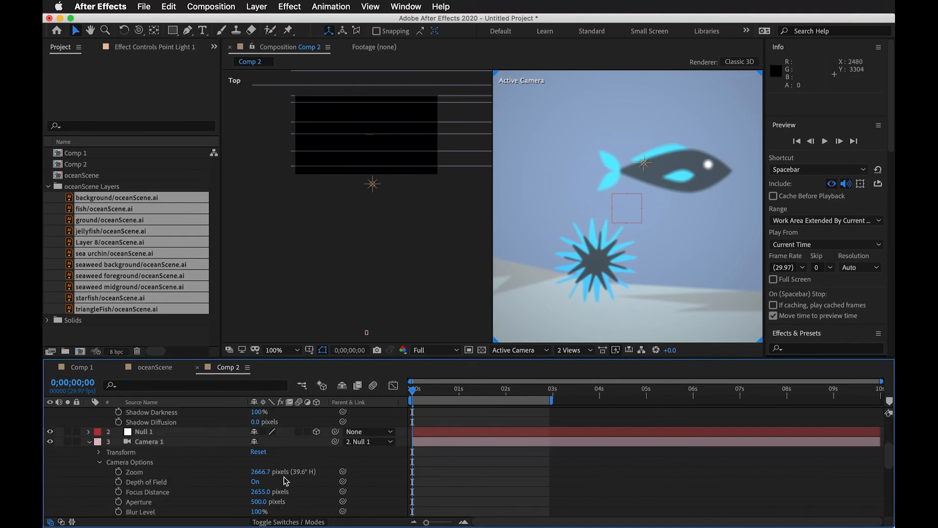
pyautogui.scroll(-10, 151, 451)
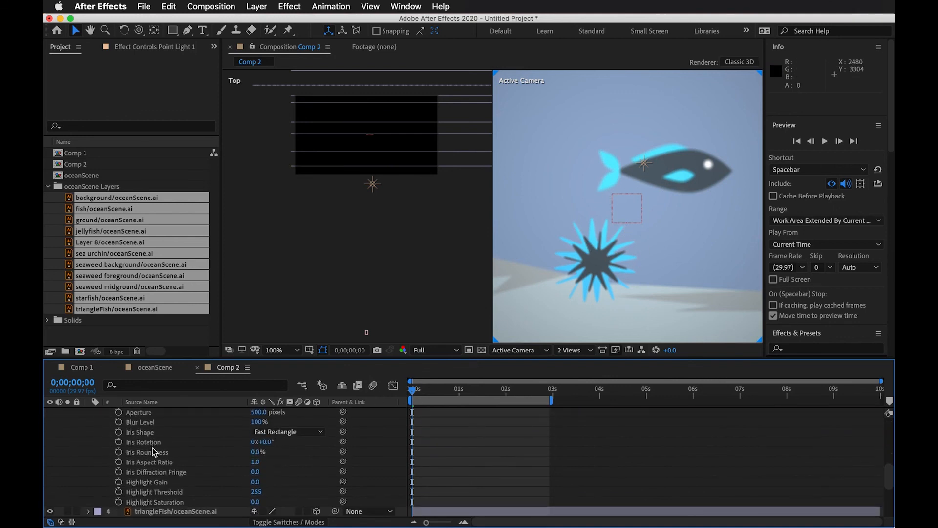
pyautogui.scroll(2, 160, 469)
pyautogui.click(178, 431)
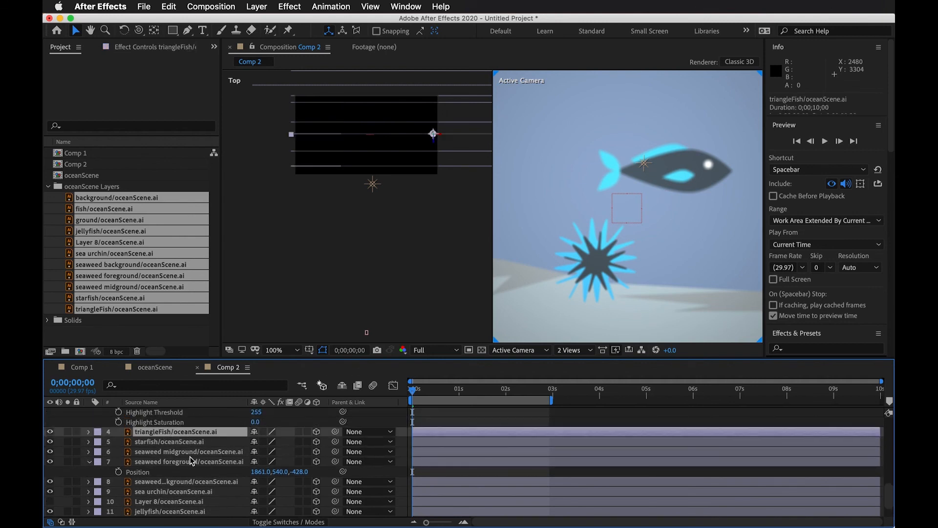
pyautogui.click(174, 492)
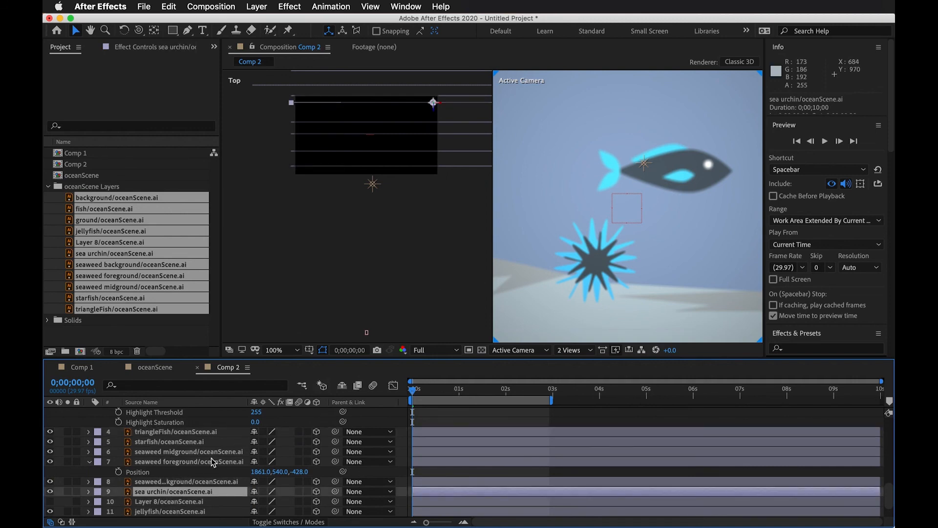
pyautogui.click(89, 491)
pyautogui.scroll(-3, 78, 501)
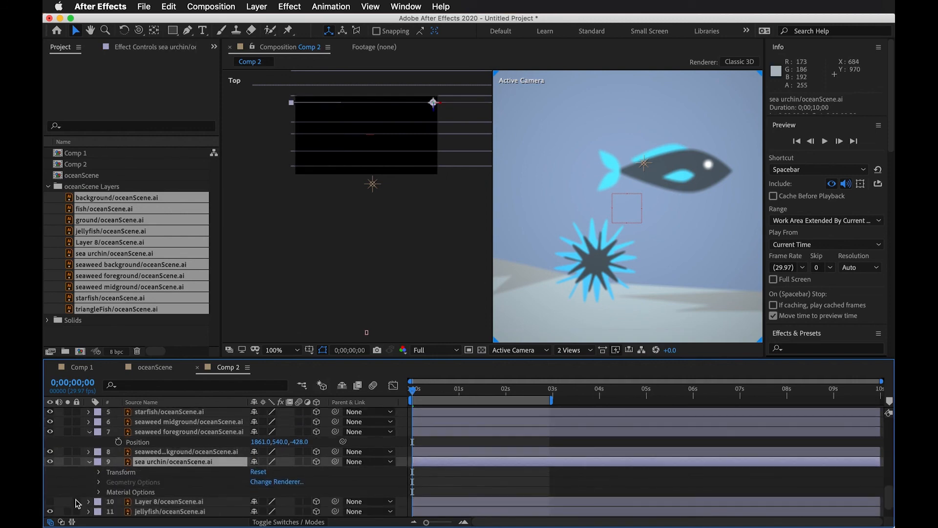
pyautogui.click(99, 492)
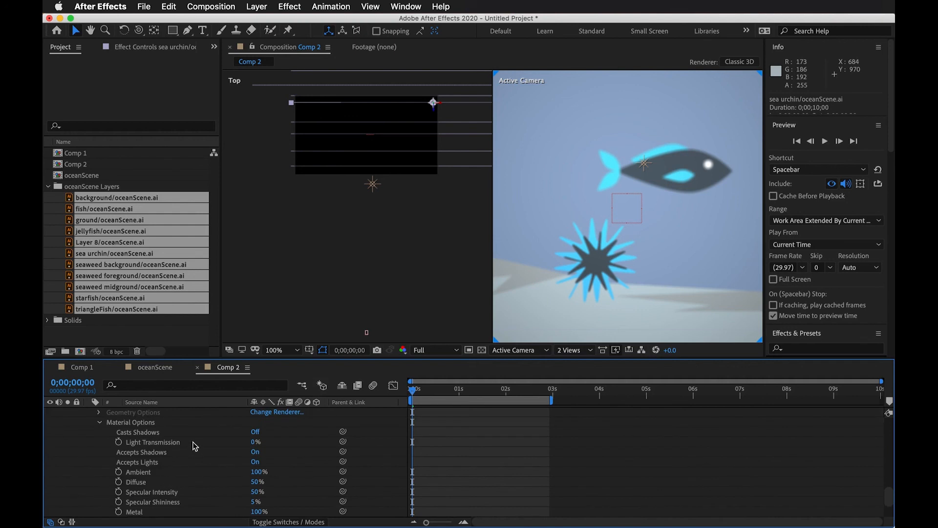
# Step: Turn on Casts Shadows for the sea urchin layer and reposition the Top view to show the light and layers
pyautogui.click(141, 424)
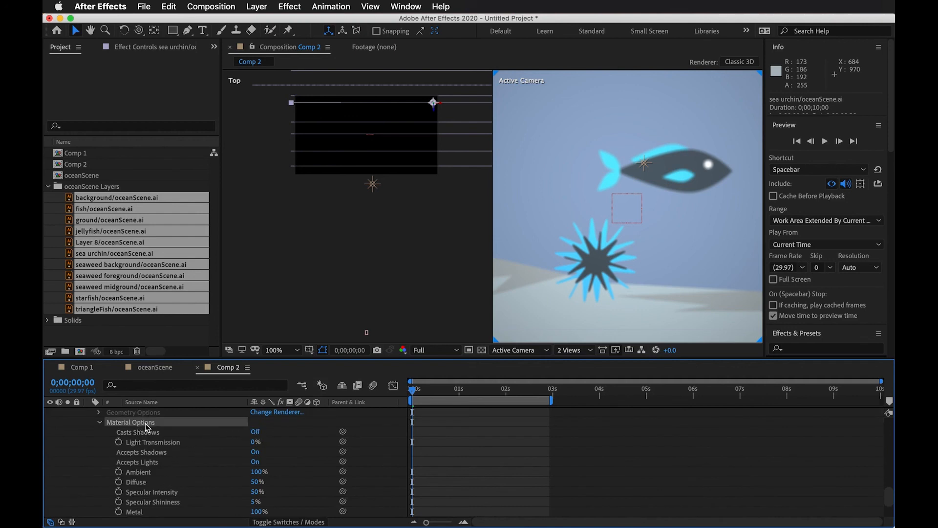
pyautogui.click(156, 433)
pyautogui.click(255, 432)
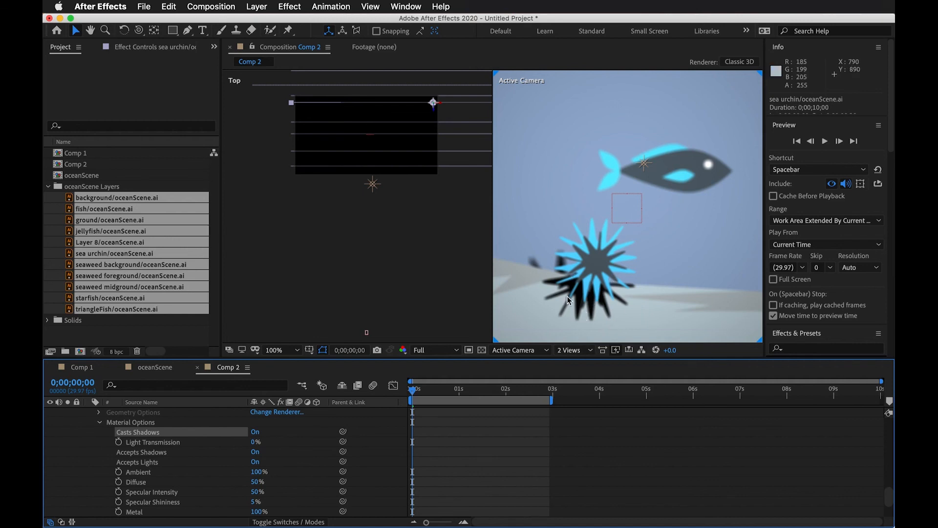
pyautogui.press('space')
pyautogui.moveTo(411, 214); pyautogui.dragTo(387, 299)
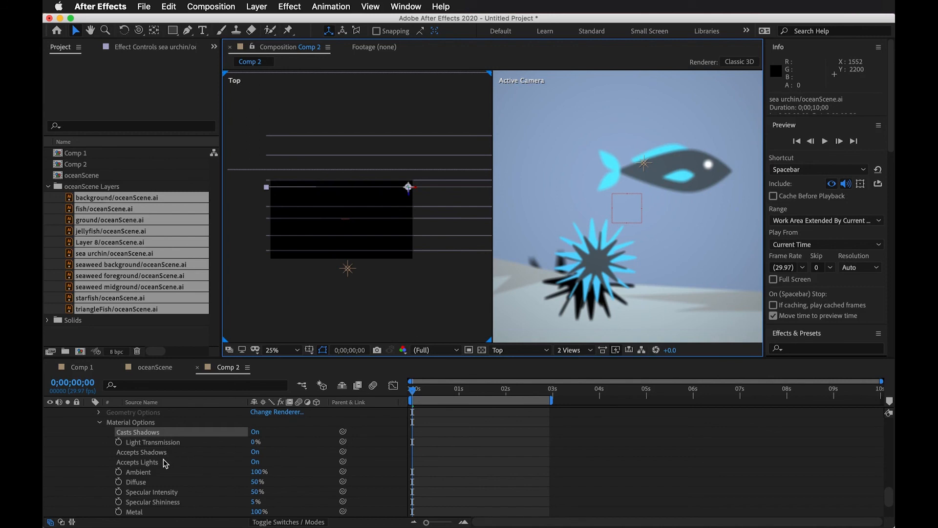
# Step: Reduce all layers to their keyframed properties, then select the 11 ocean artwork layers from triangleFish through background
pyautogui.press('super+a')
pyautogui.press('u')
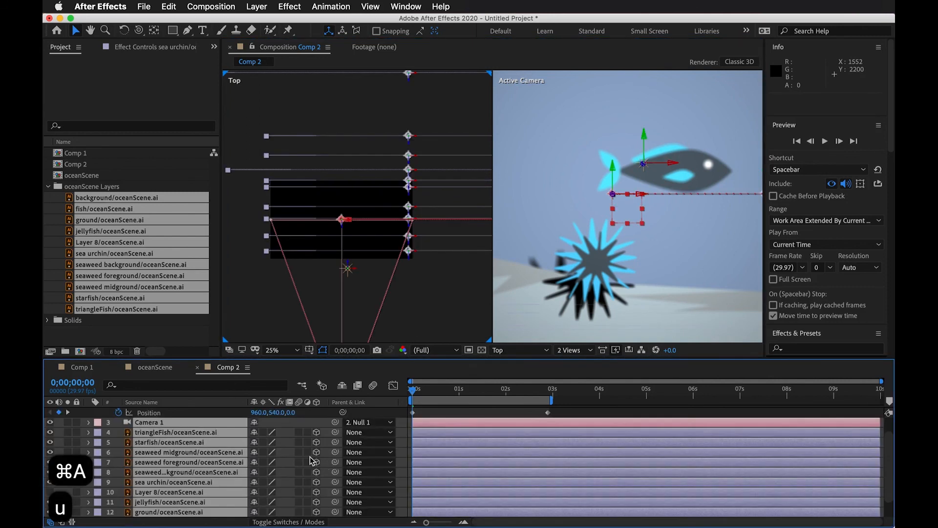
pyautogui.scroll(1, 310, 456)
pyautogui.click(447, 421)
pyautogui.click(441, 443)
pyautogui.scroll(-3, 273, 465)
pyautogui.keyDown('shift'); pyautogui.click(181, 512); pyautogui.keyUp('shift')
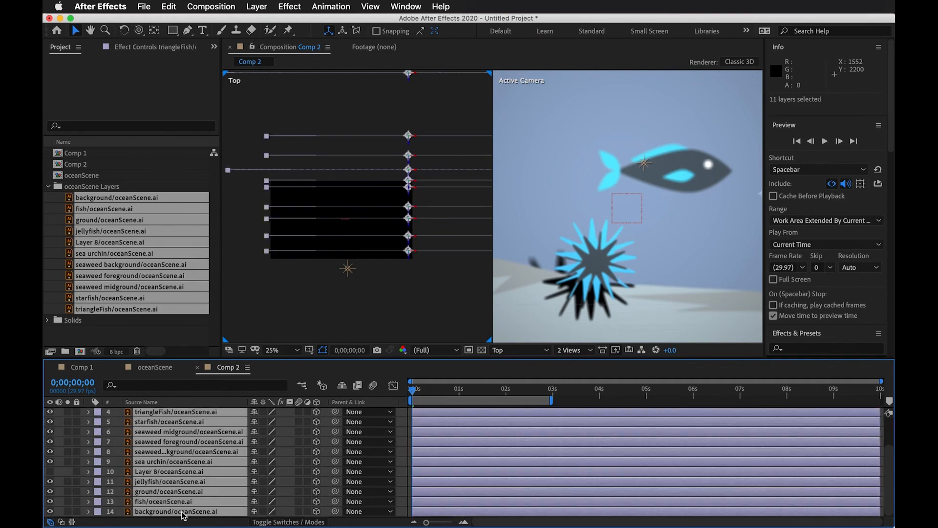
# Step: Turn on Casts Shadows in the Material Options for all selected artwork layers, then clear the selection
pyautogui.click(90, 511)
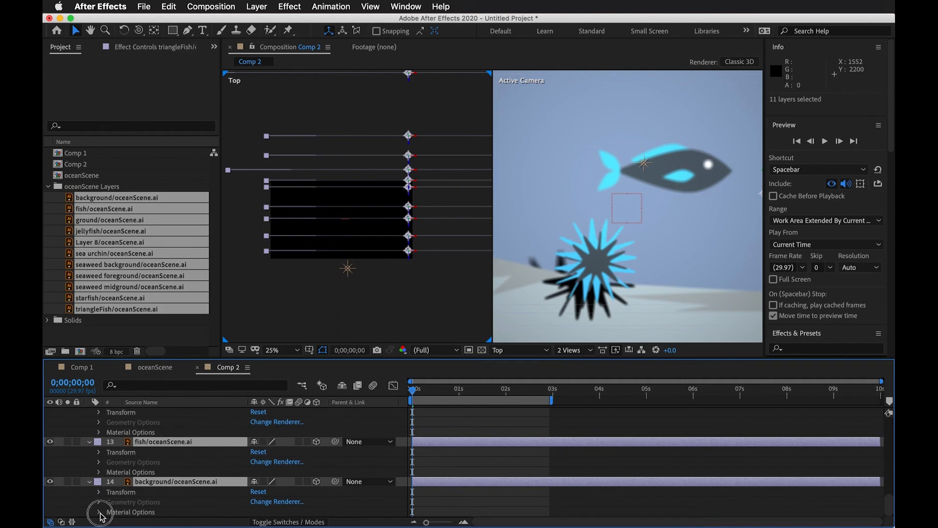
pyautogui.click(99, 512)
pyautogui.click(258, 433)
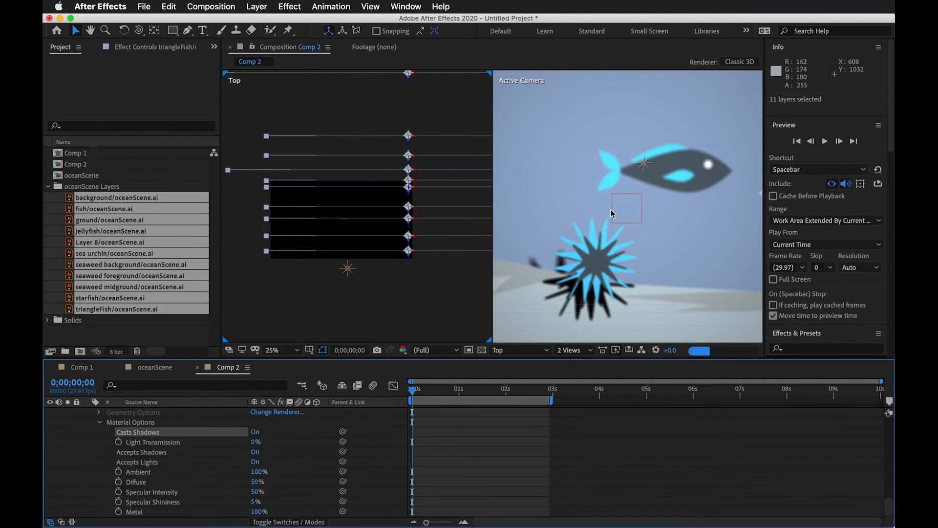
pyautogui.scroll(5, 266, 436)
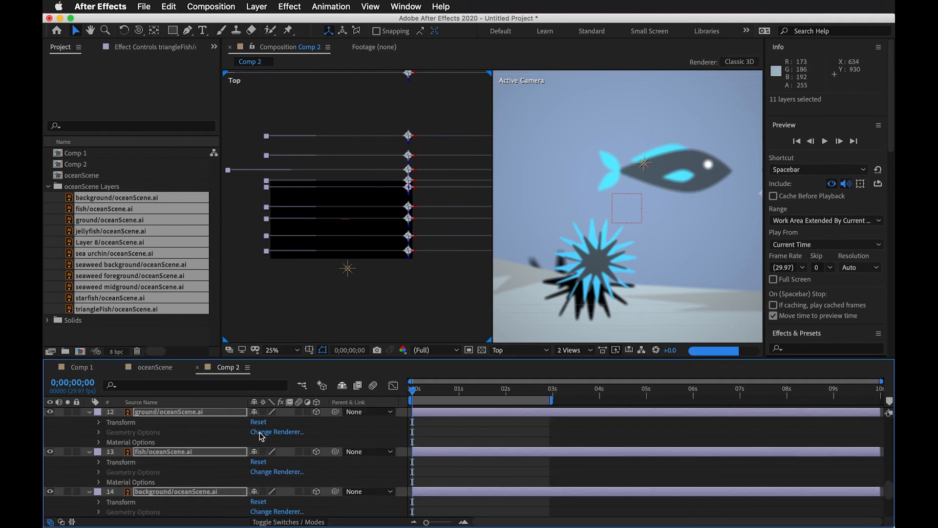
pyautogui.scroll(-5, 564, 444)
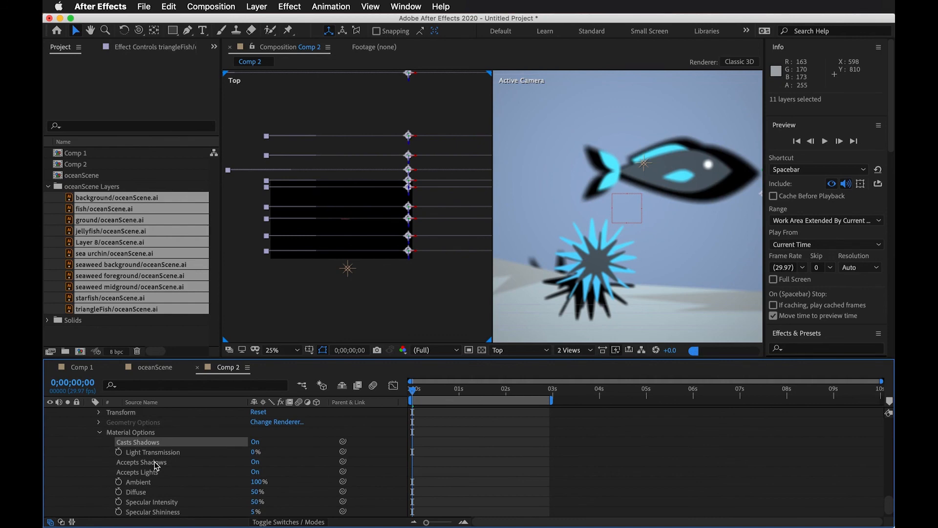
pyautogui.scroll(5, 158, 461)
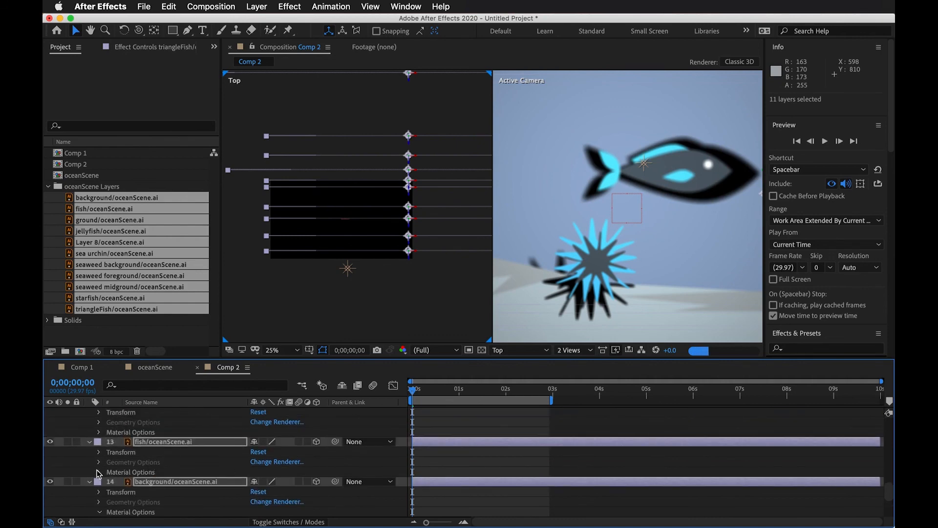
pyautogui.scroll(-5, 113, 473)
pyautogui.click(499, 452)
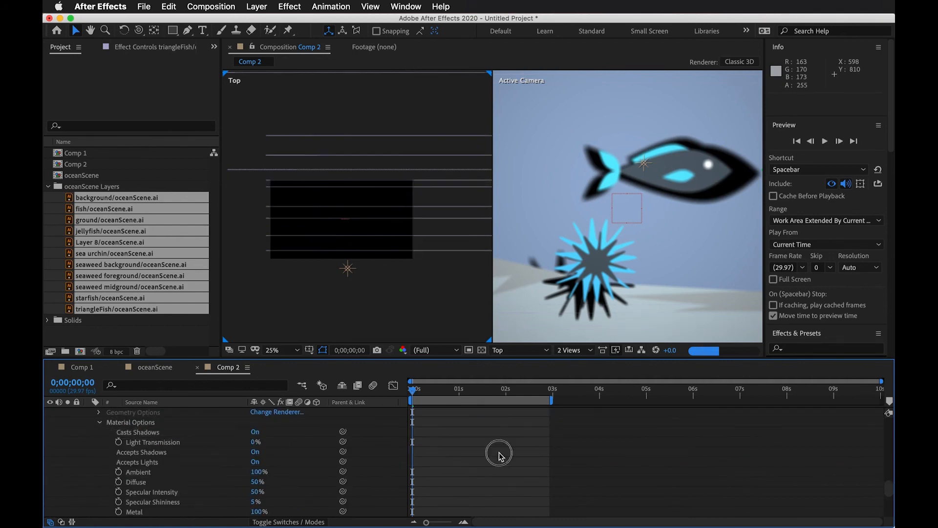
# Step: Fit more of the scene in the camera view at 50% to examine the shadows cast by the layers
pyautogui.scroll(-2, 685, 195)
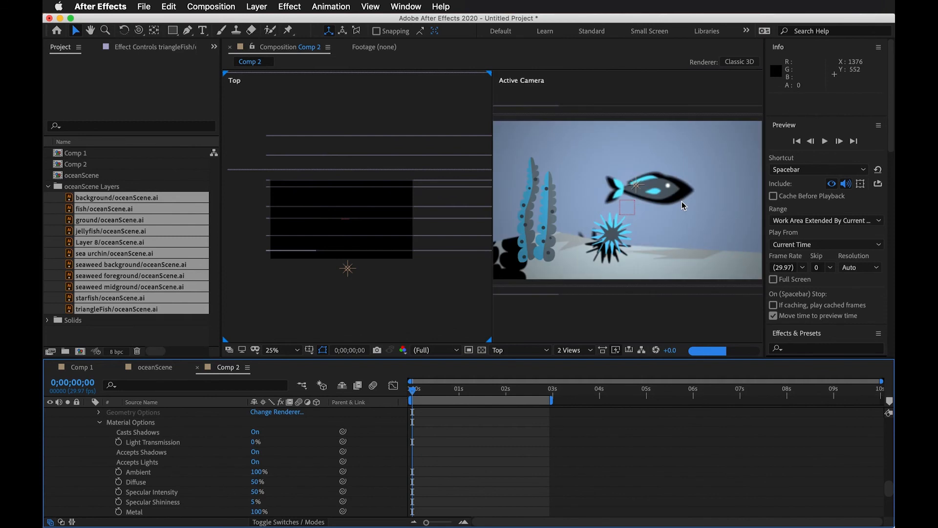
pyautogui.scroll(-2, 682, 201)
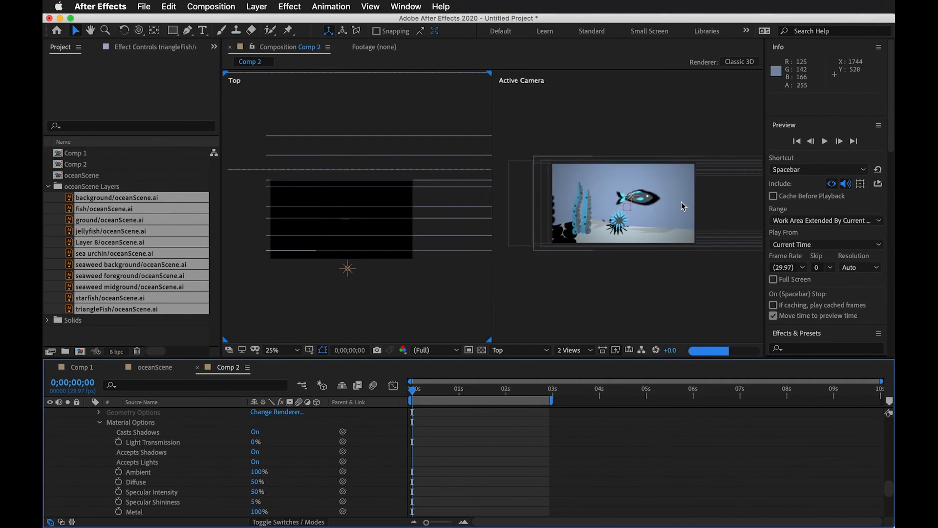
pyautogui.scroll(2, 635, 221)
pyautogui.press('space')
pyautogui.moveTo(675, 240); pyautogui.dragTo(583, 257)
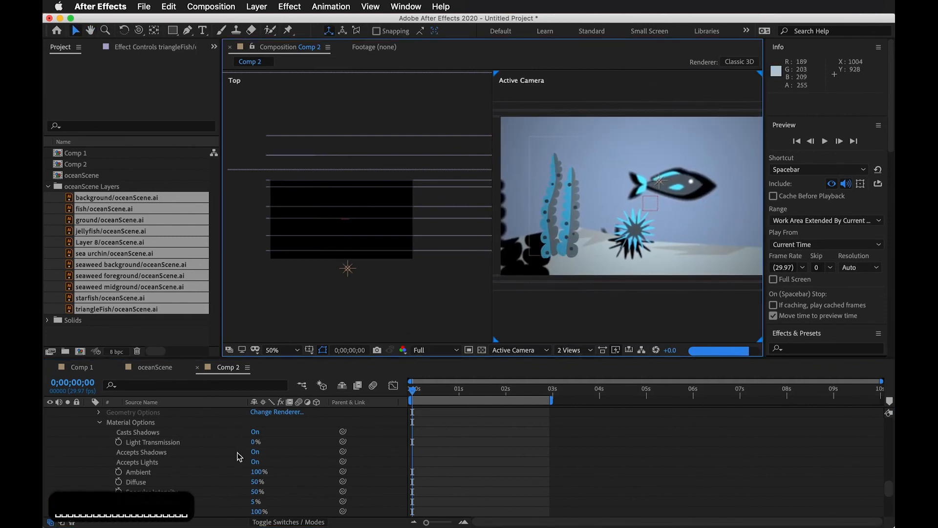
# Step: Expand the Light Options of Point Light 1 and lower its intensity to 90%
pyautogui.scroll(5, 293, 454)
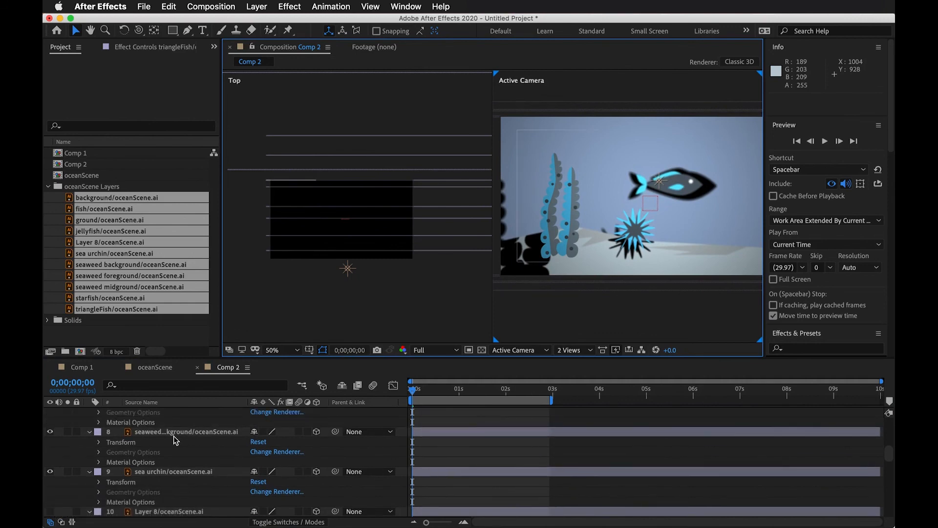
pyautogui.scroll(10, 174, 440)
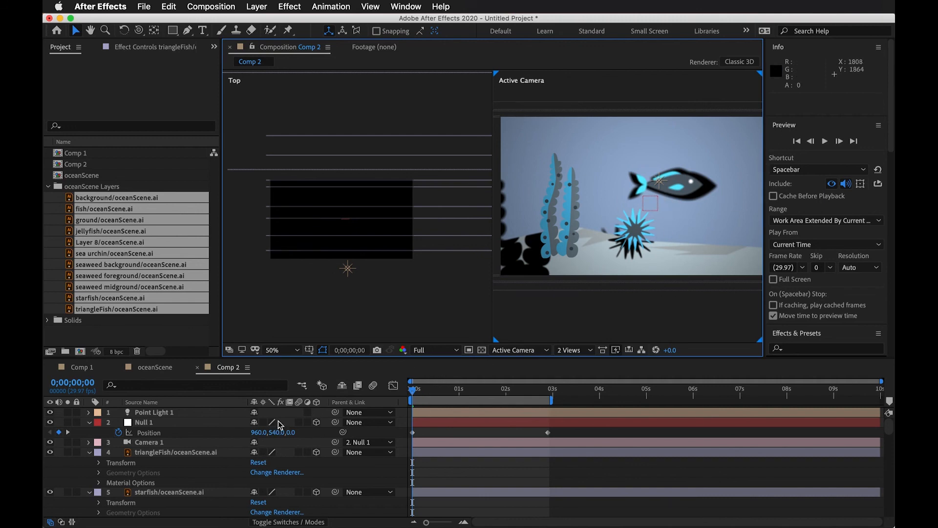
pyautogui.click(122, 423)
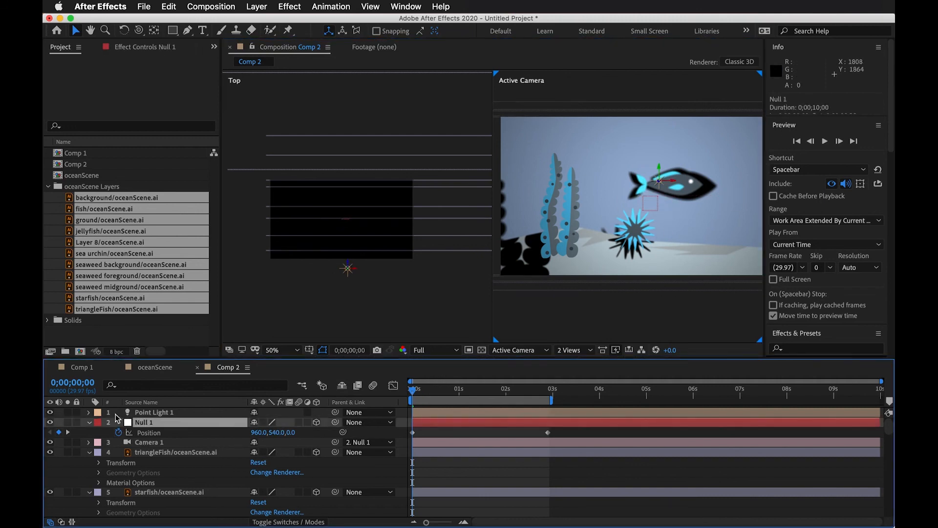
pyautogui.click(87, 414)
pyautogui.click(88, 414)
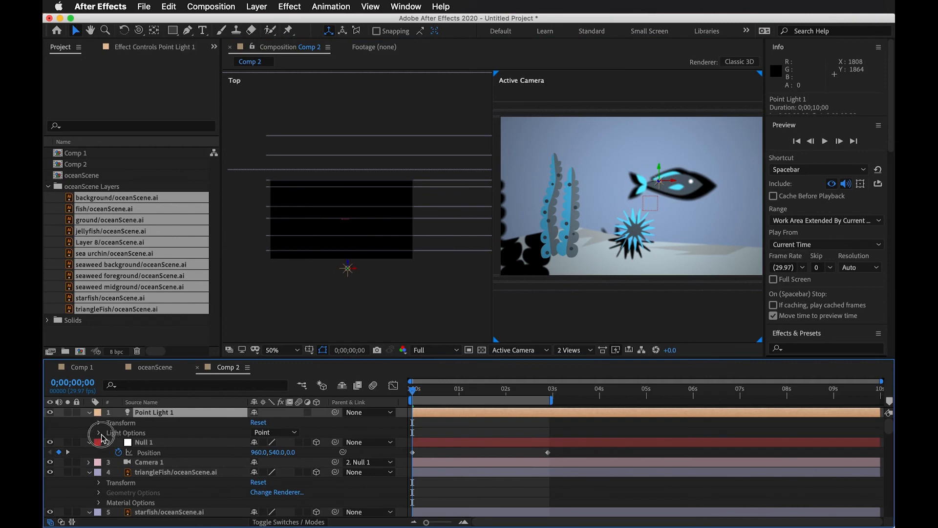
pyautogui.click(100, 434)
pyautogui.moveTo(259, 442); pyautogui.dragTo(232, 447)
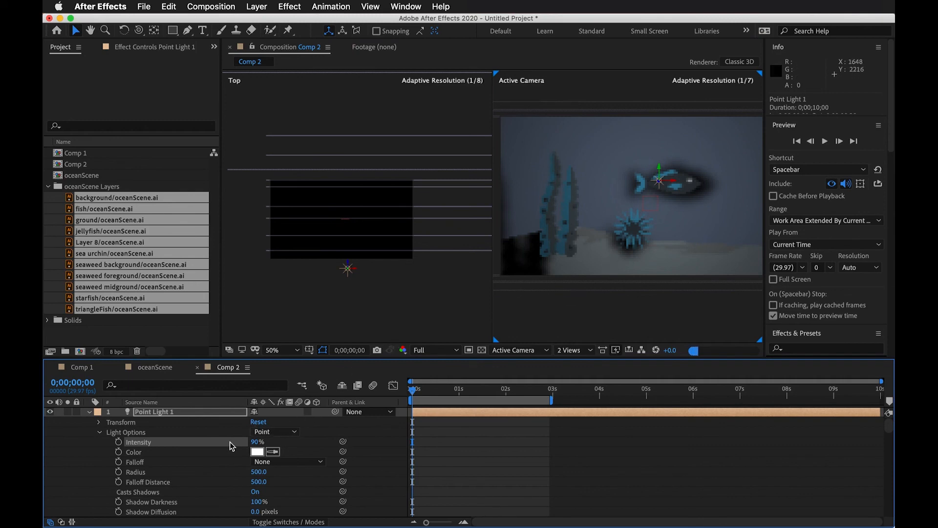
# Step: Start a new light layer and set its light type to Ambient
pyautogui.press('super+alt+shift+y')
pyautogui.click(278, 7)
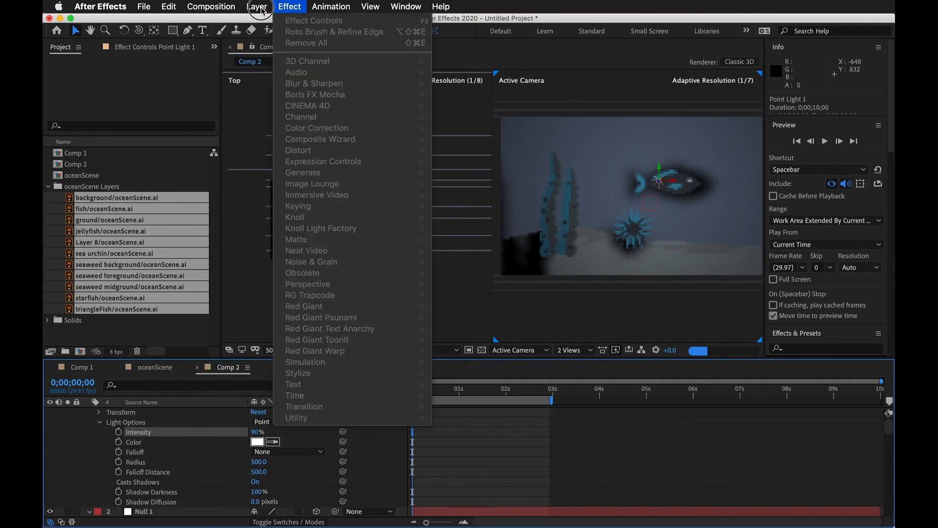
pyautogui.click(259, 7)
pyautogui.moveTo(313, 20)
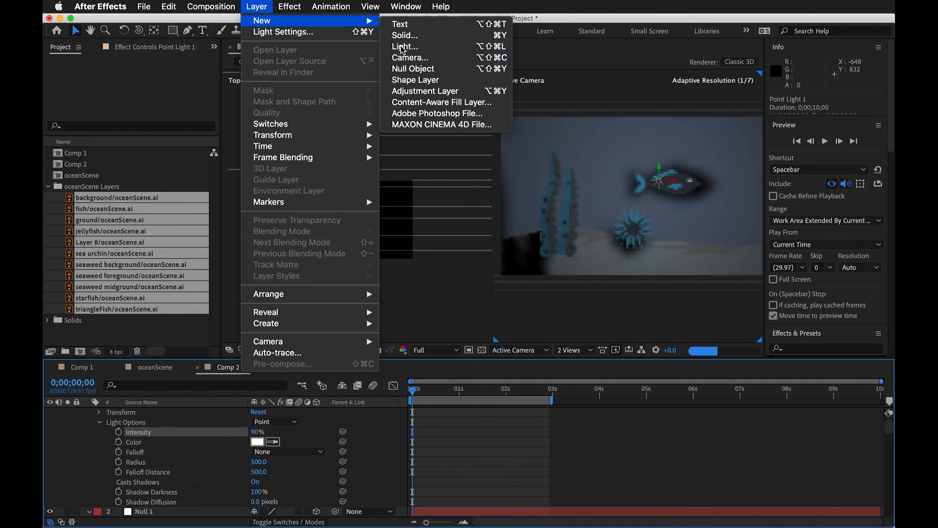
pyautogui.click(402, 48)
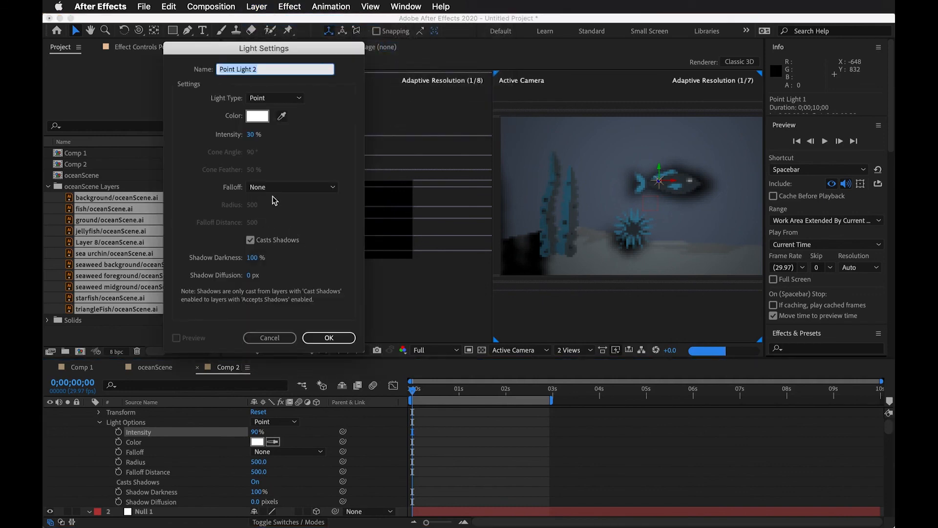
pyautogui.click(273, 98)
pyautogui.click(277, 149)
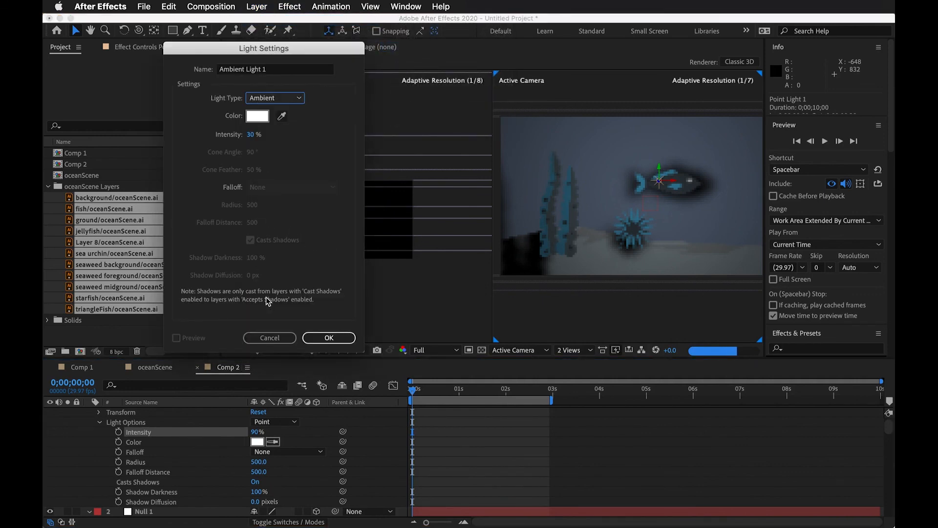
# Step: Give the new ambient light a pale lavender color and 62% intensity, and create it
pyautogui.click(257, 115)
pyautogui.moveTo(152, 211); pyautogui.dragTo(153, 195)
pyautogui.click(313, 92)
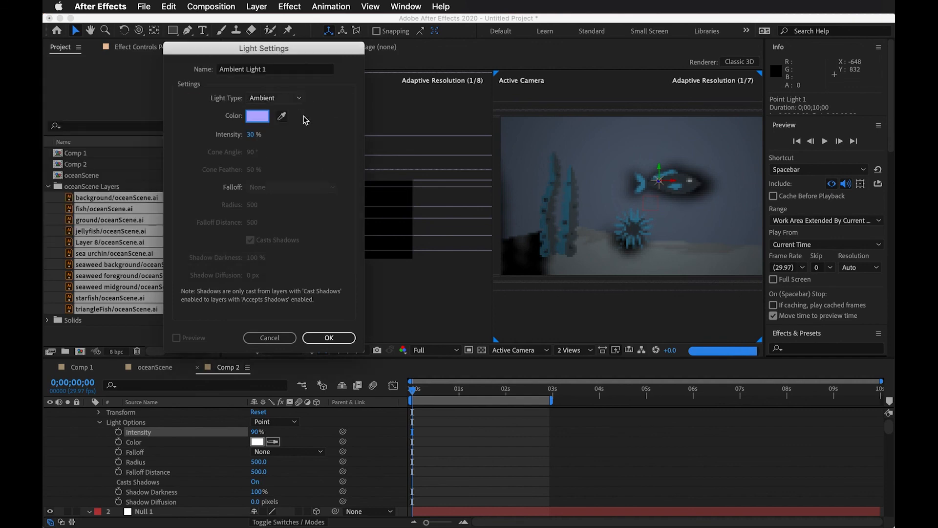
pyautogui.moveTo(250, 141)
pyautogui.mouseDown()
pyautogui.moveTo(266, 135)
pyautogui.moveTo(262, 147)
pyautogui.mouseUp()
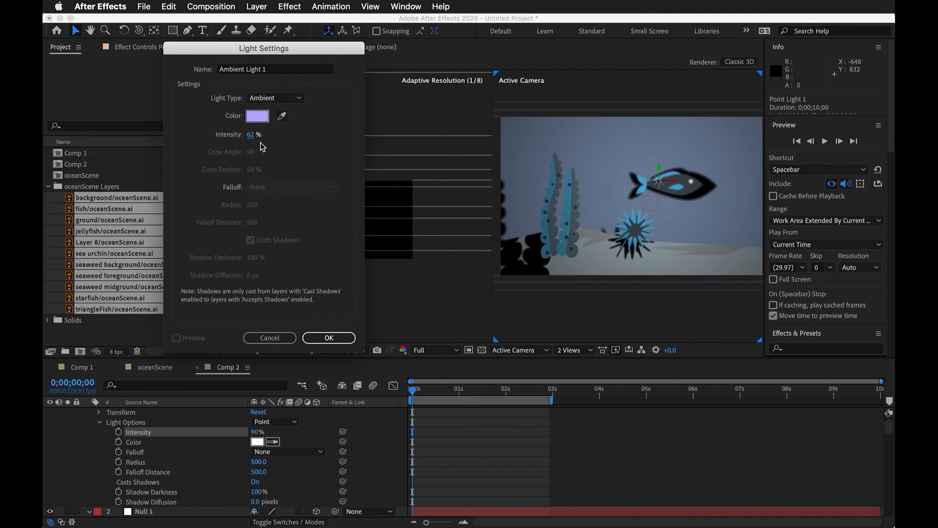
pyautogui.click(339, 338)
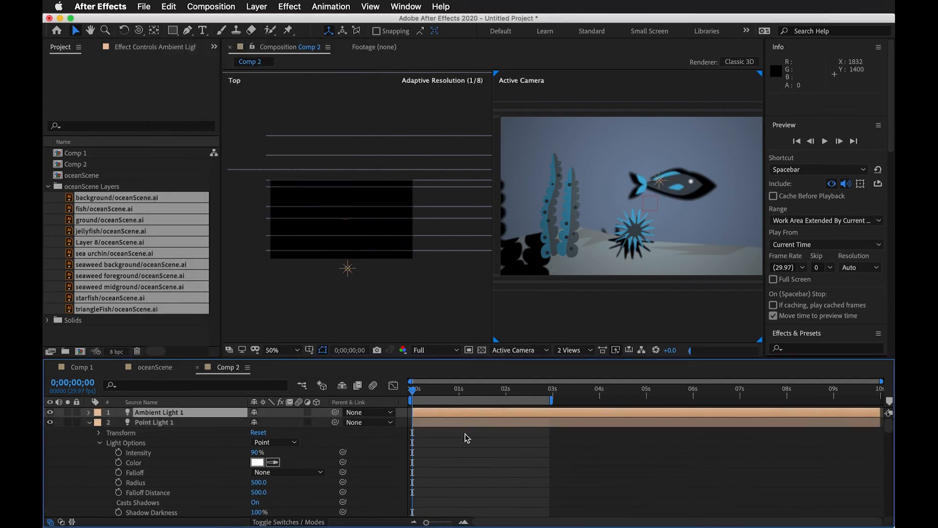
# Step: Toggle the ambient light to compare its effect, and set the intensities to 44% for the ambient light and 20% for the point light
pyautogui.click(53, 410)
pyautogui.click(51, 413)
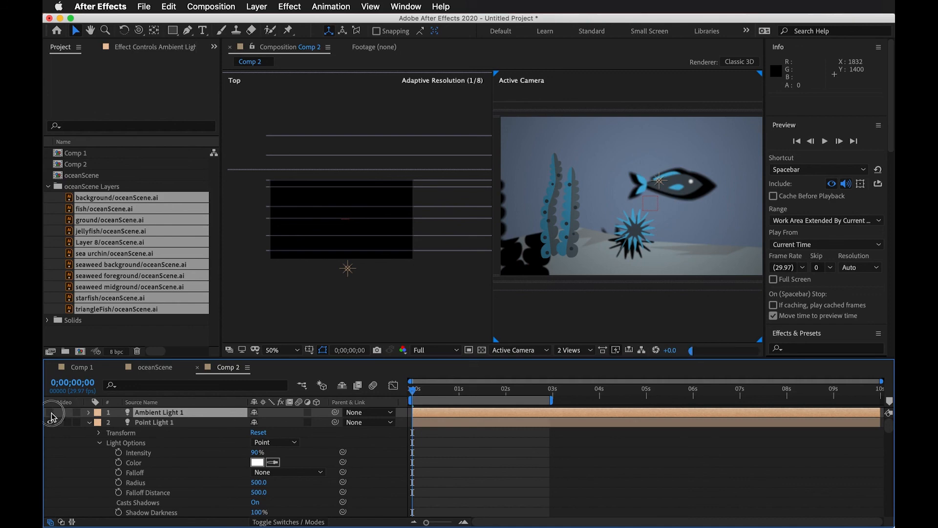
pyautogui.click(89, 413)
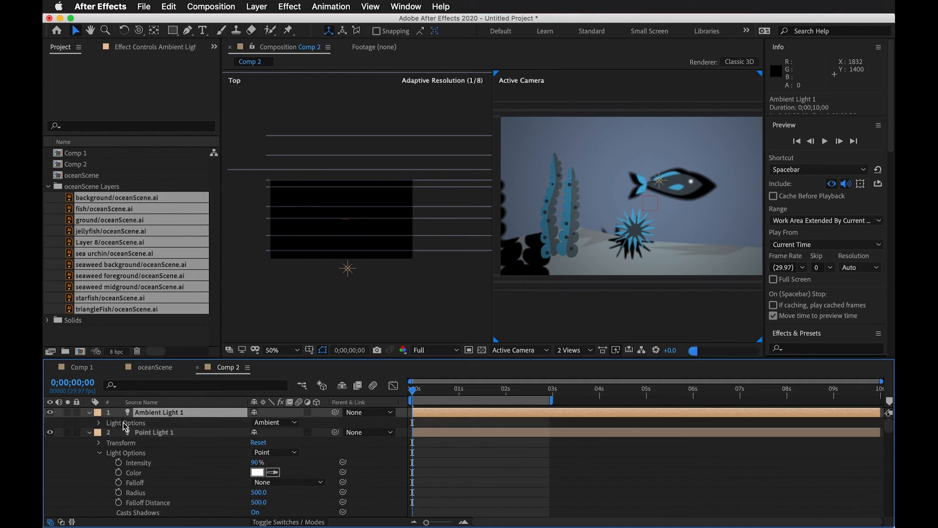
pyautogui.click(100, 423)
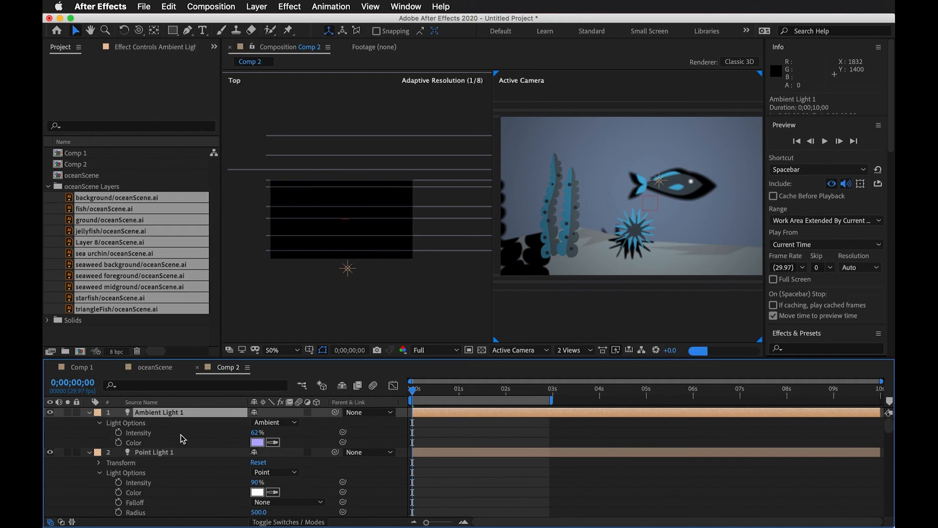
pyautogui.moveTo(257, 431)
pyautogui.mouseDown()
pyautogui.moveTo(386, 430)
pyautogui.moveTo(244, 432)
pyautogui.mouseUp()
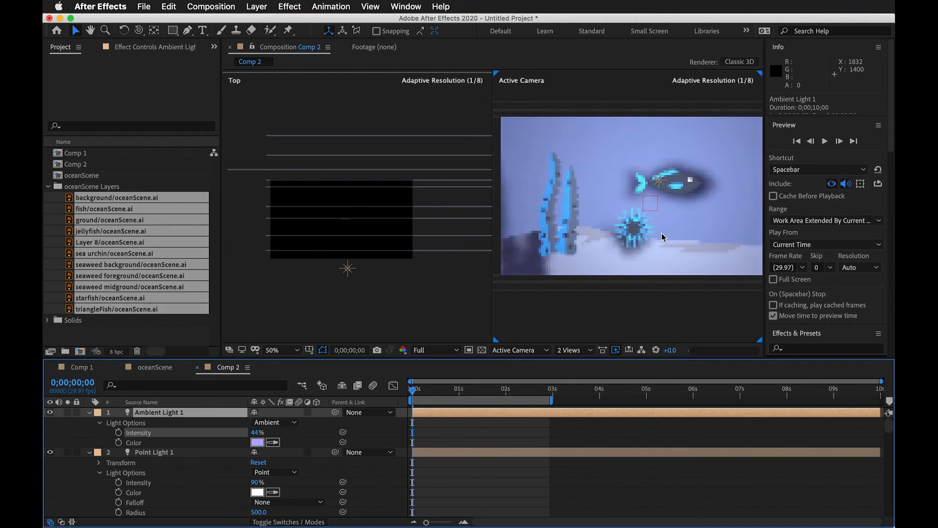
pyautogui.scroll(-2, 235, 464)
pyautogui.moveTo(256, 463); pyautogui.dragTo(220, 461)
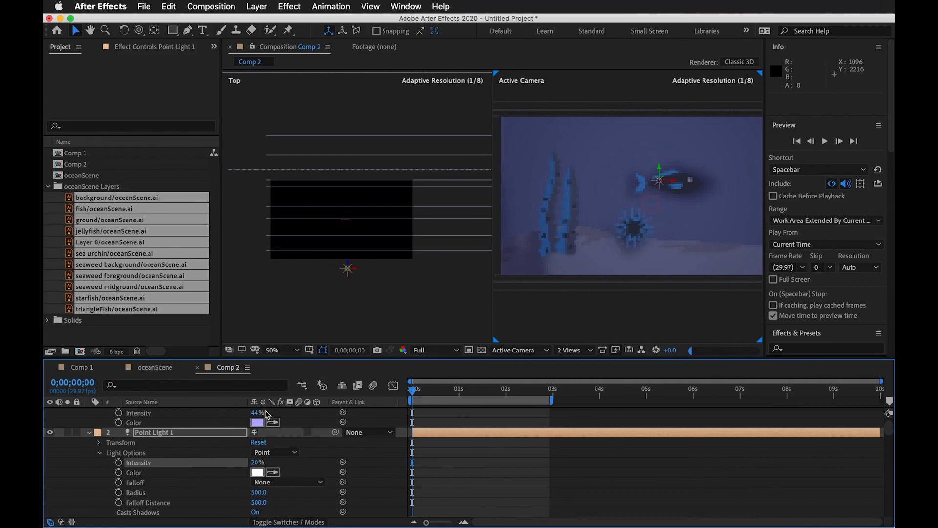